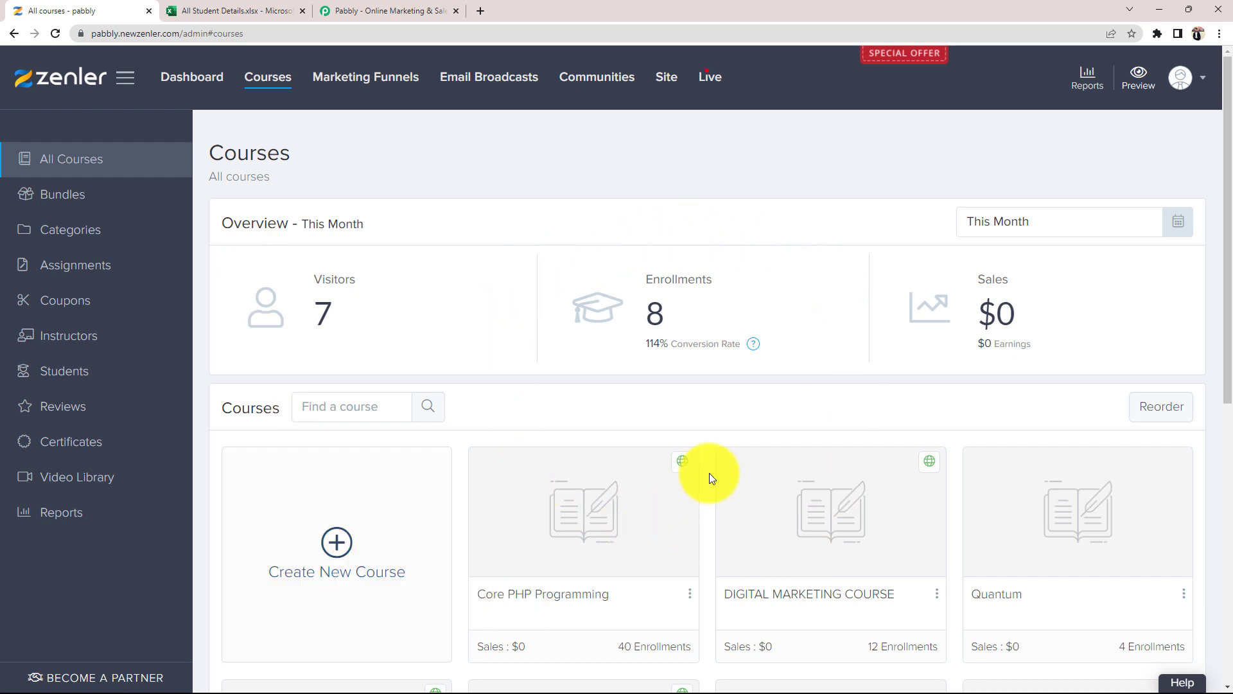
- Check the empty All Student Details sheet, then move from Zenler's Courses page to the Pabbly homepage
{"action": "left_click", "coordinate": [241, 10]}
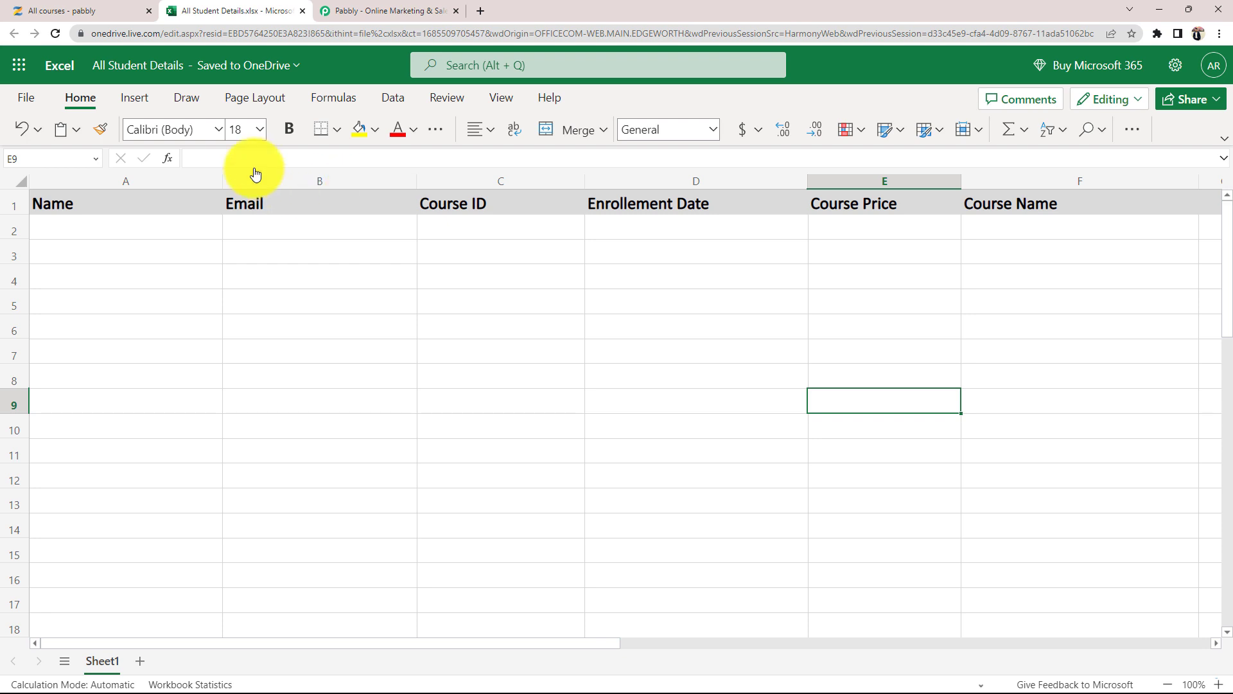
{"action": "left_click", "coordinate": [103, 11]}
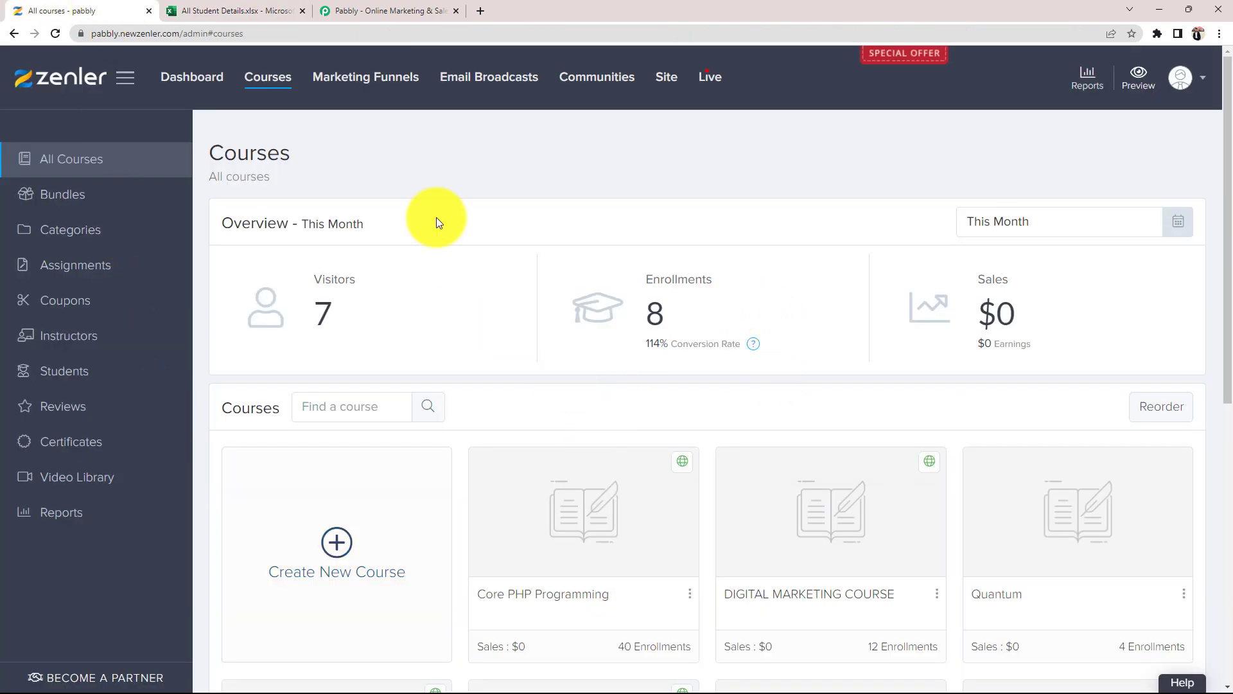
{"action": "left_click", "coordinate": [421, 11]}
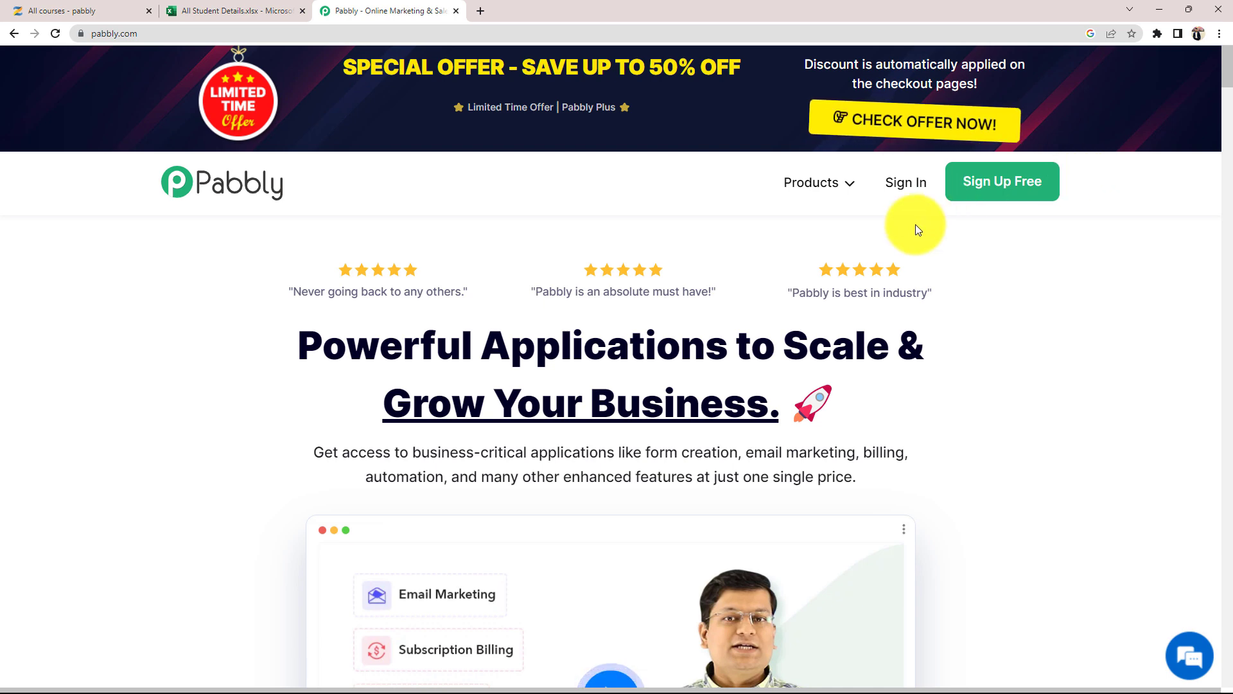
- Sign in to Pabbly and launch Pabbly Connect from the All Apps list
{"action": "left_click", "coordinate": [907, 181]}
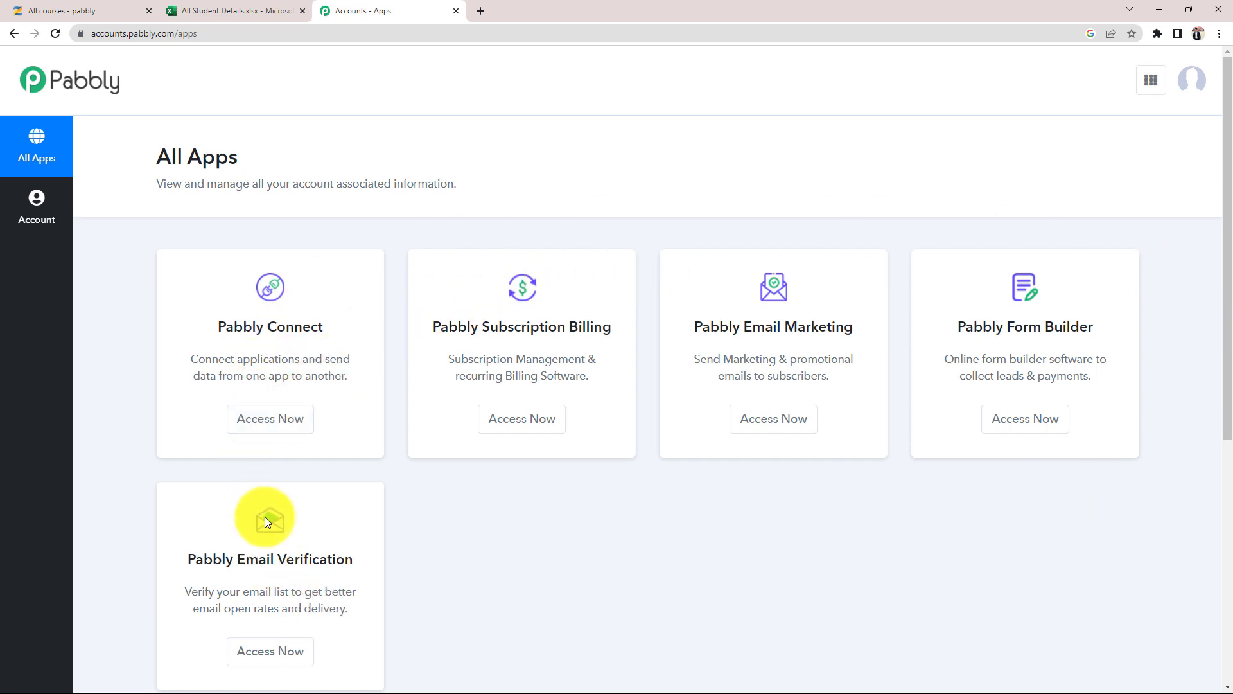
{"action": "left_click_drag", "start_coordinate": [218, 328], "coordinate": [320, 327]}
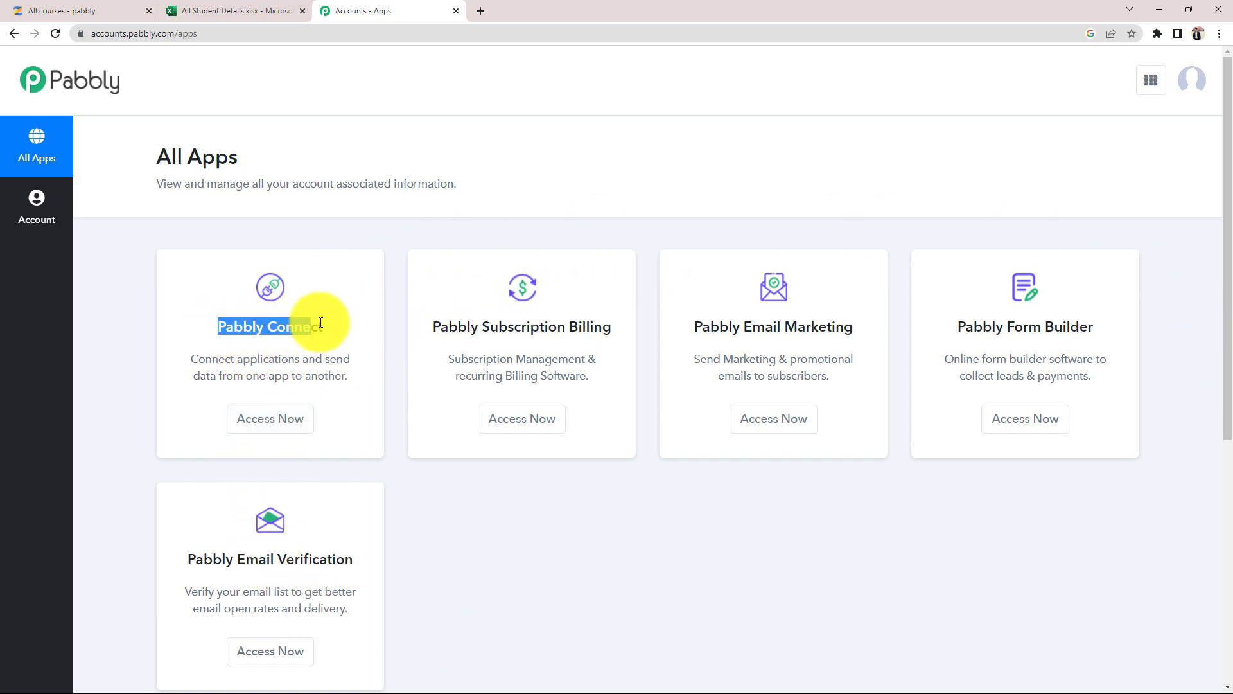
{"action": "left_click", "coordinate": [333, 302]}
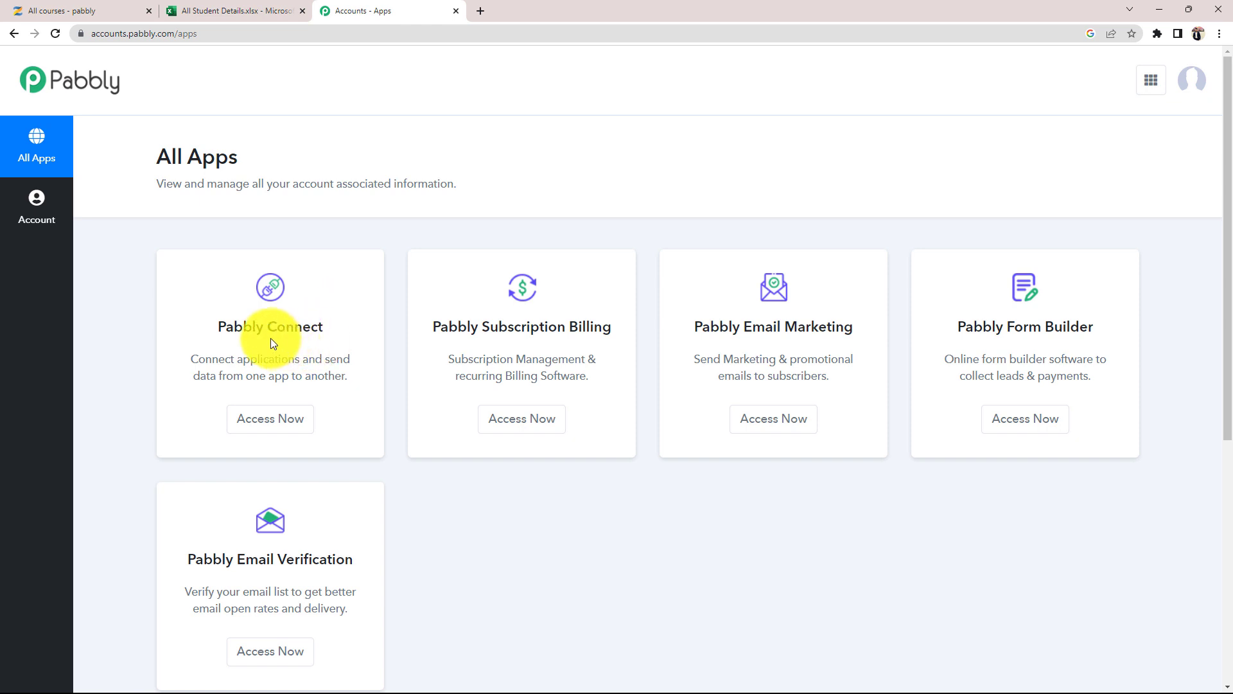
{"action": "left_click", "coordinate": [275, 426]}
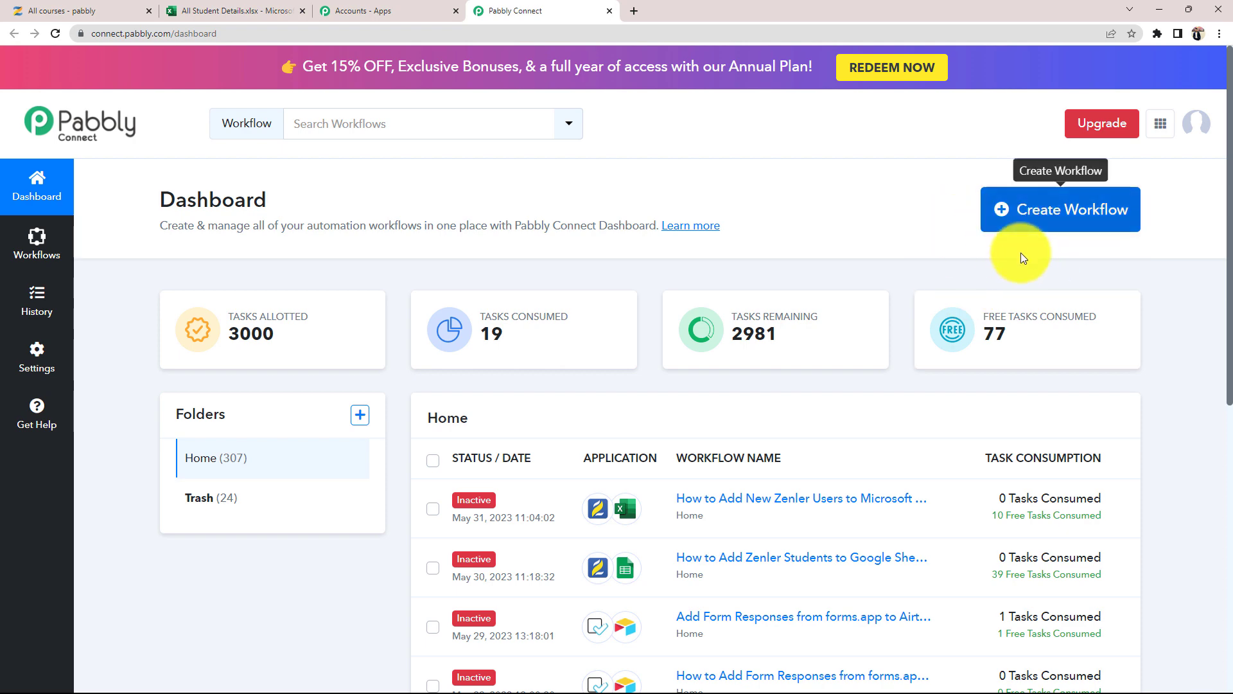
- Create the workflow 'Add New Zenler Users to Microsoft Excel' and collapse its trigger step
{"action": "left_click", "coordinate": [1085, 214]}
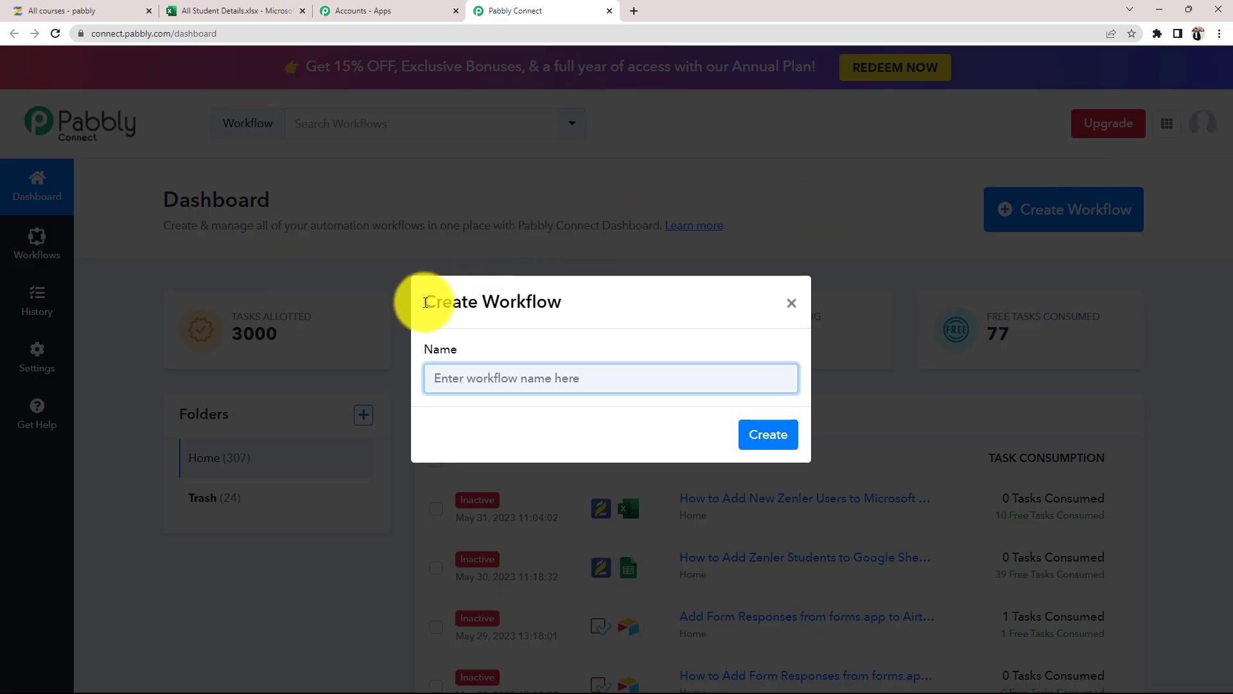
{"action": "left_click_drag", "start_coordinate": [426, 299], "coordinate": [559, 297]}
{"action": "left_click", "coordinate": [430, 325]}
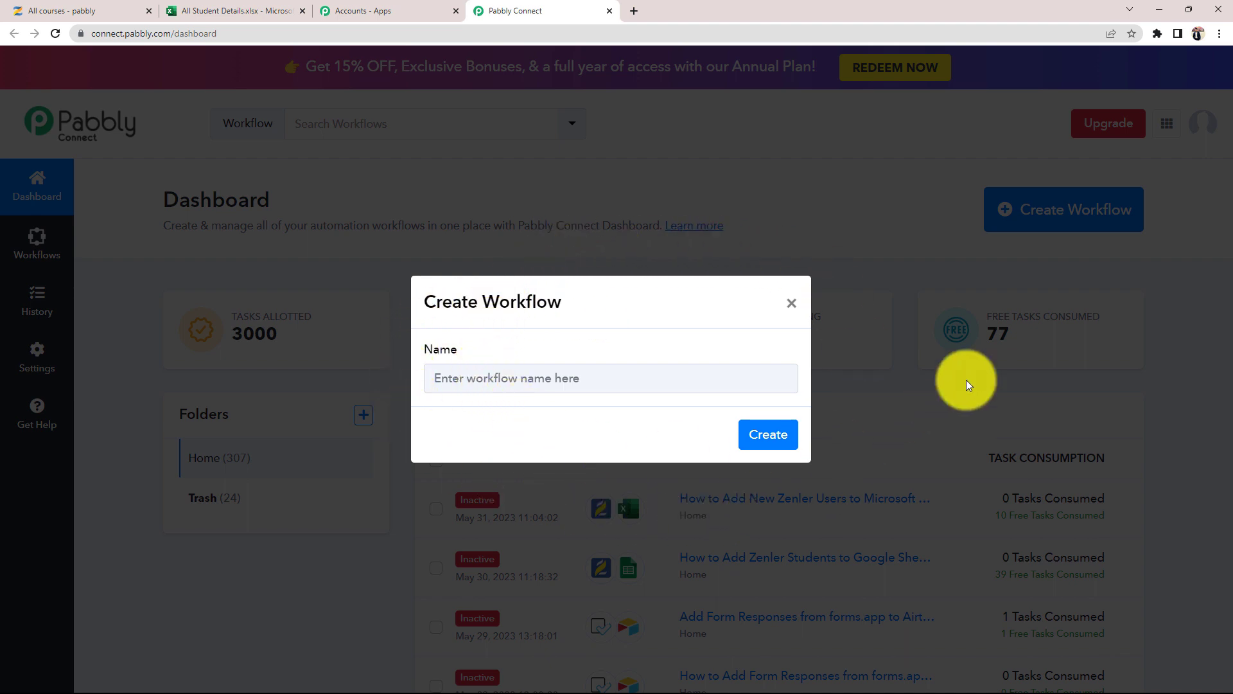
{"action": "left_click", "coordinate": [514, 385]}
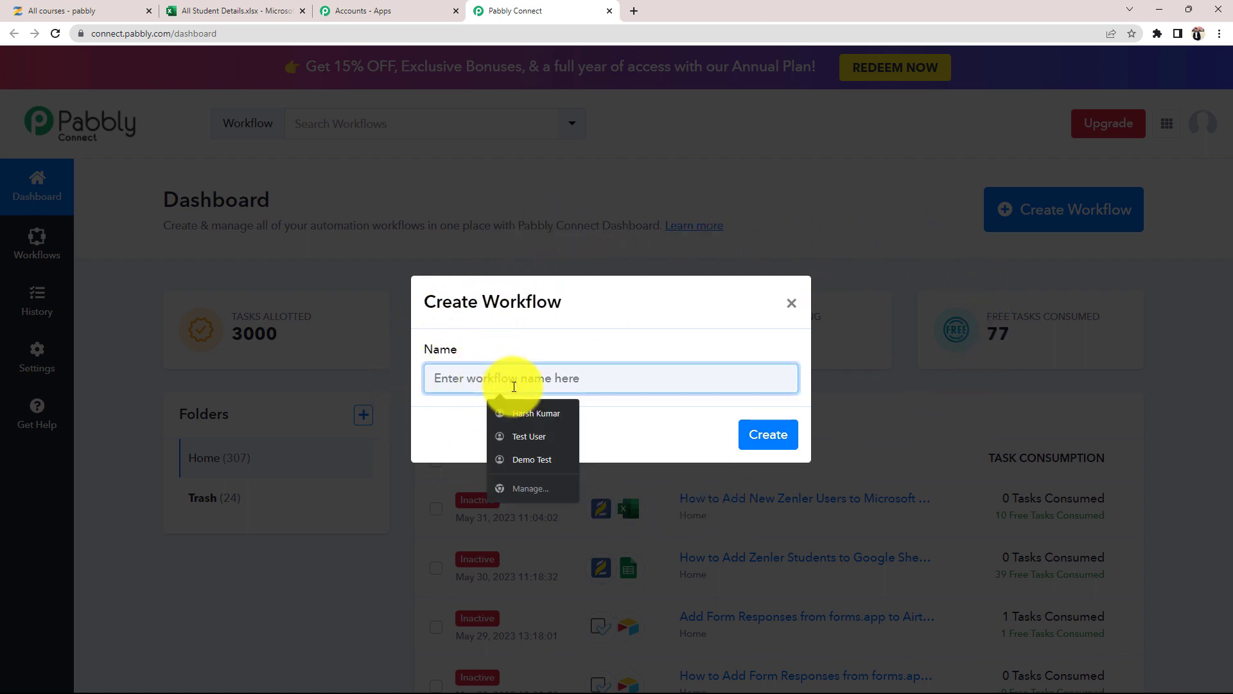
{"action": "type", "text": "Add New Zenler Users to Microsoft Excel"}
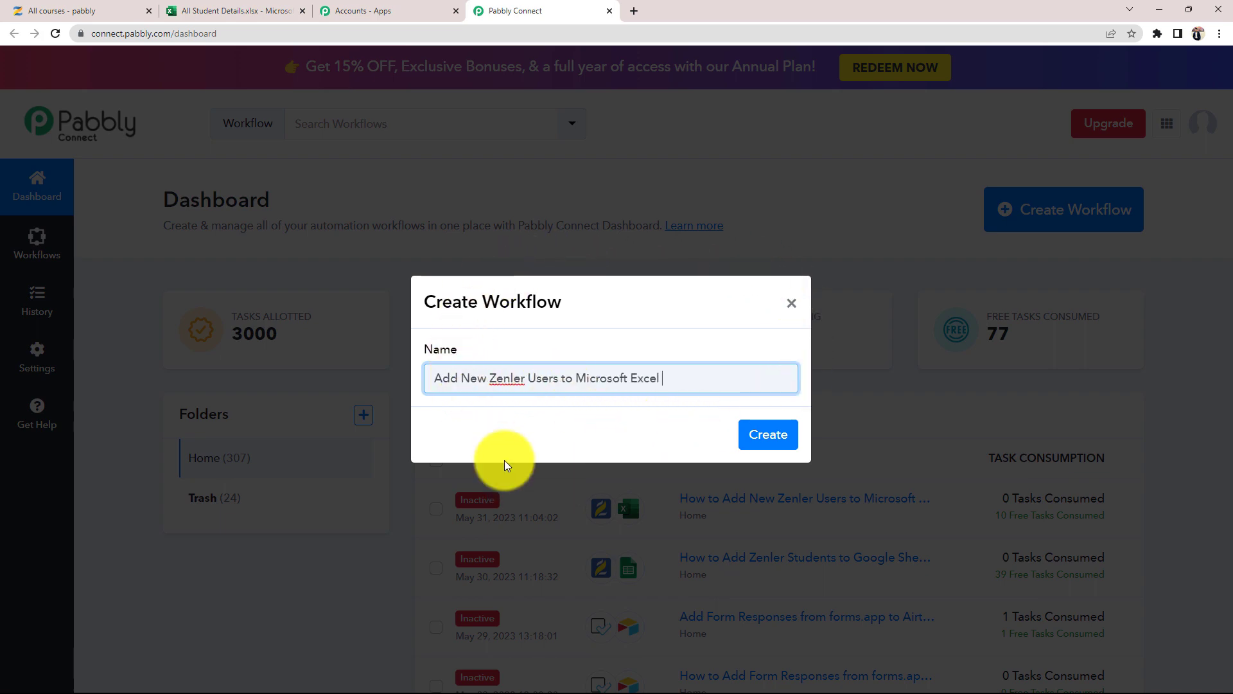
{"action": "left_click", "coordinate": [766, 429]}
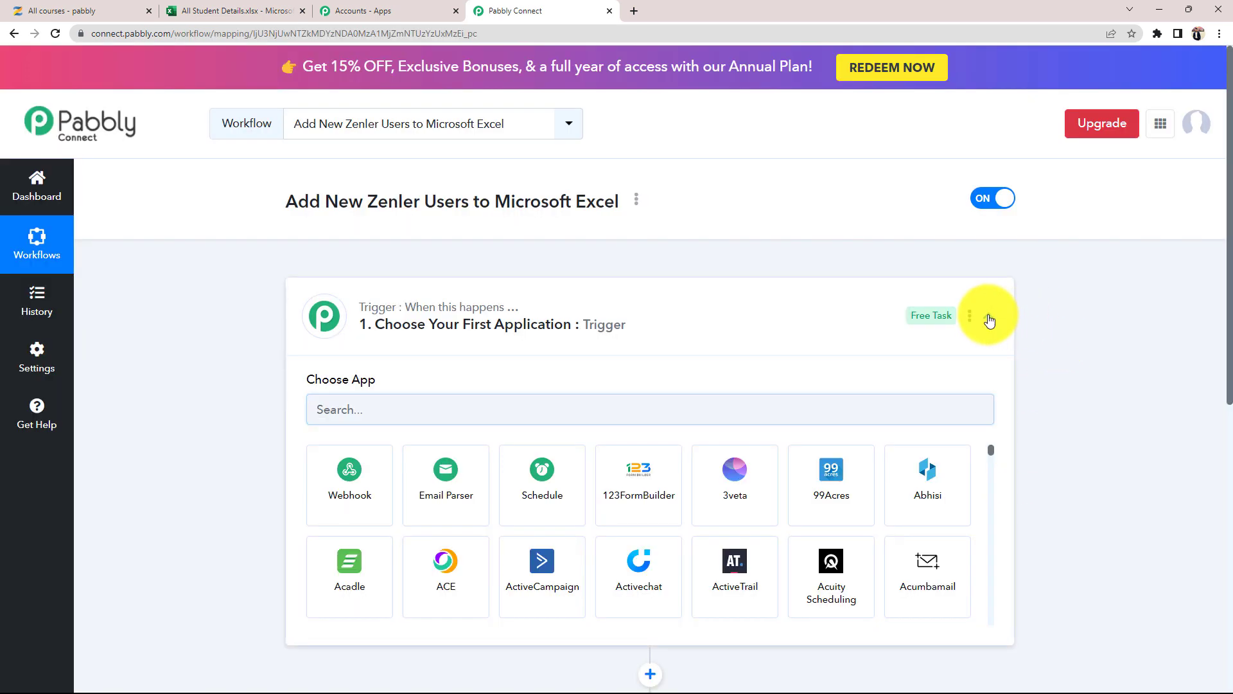
{"action": "left_click", "coordinate": [988, 316]}
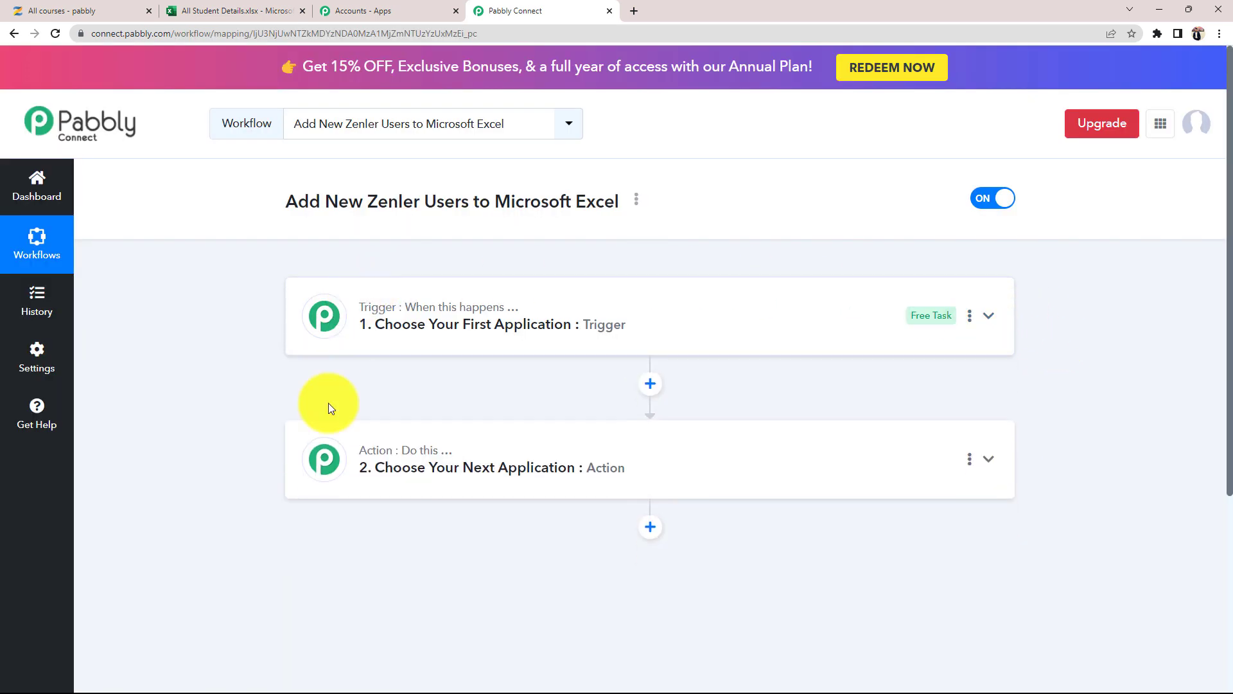
{"action": "mouse_move", "coordinate": [363, 313]}
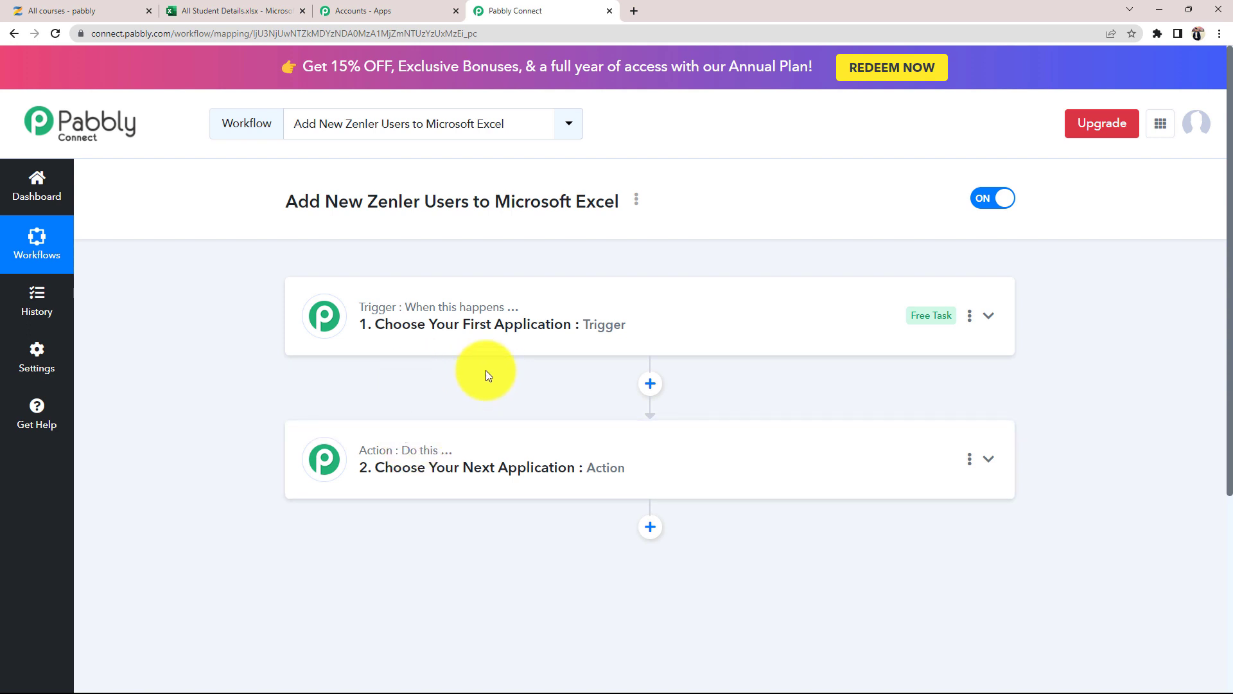
{"action": "left_click", "coordinate": [80, 10]}
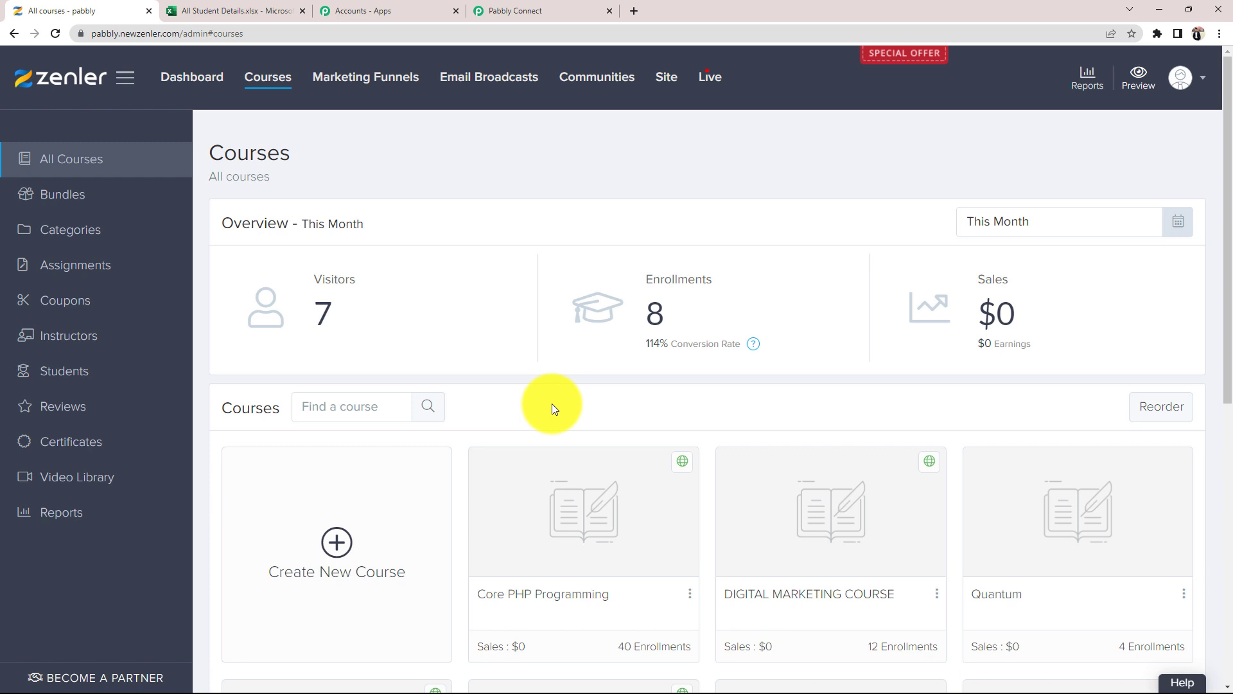
{"action": "left_click", "coordinate": [247, 9]}
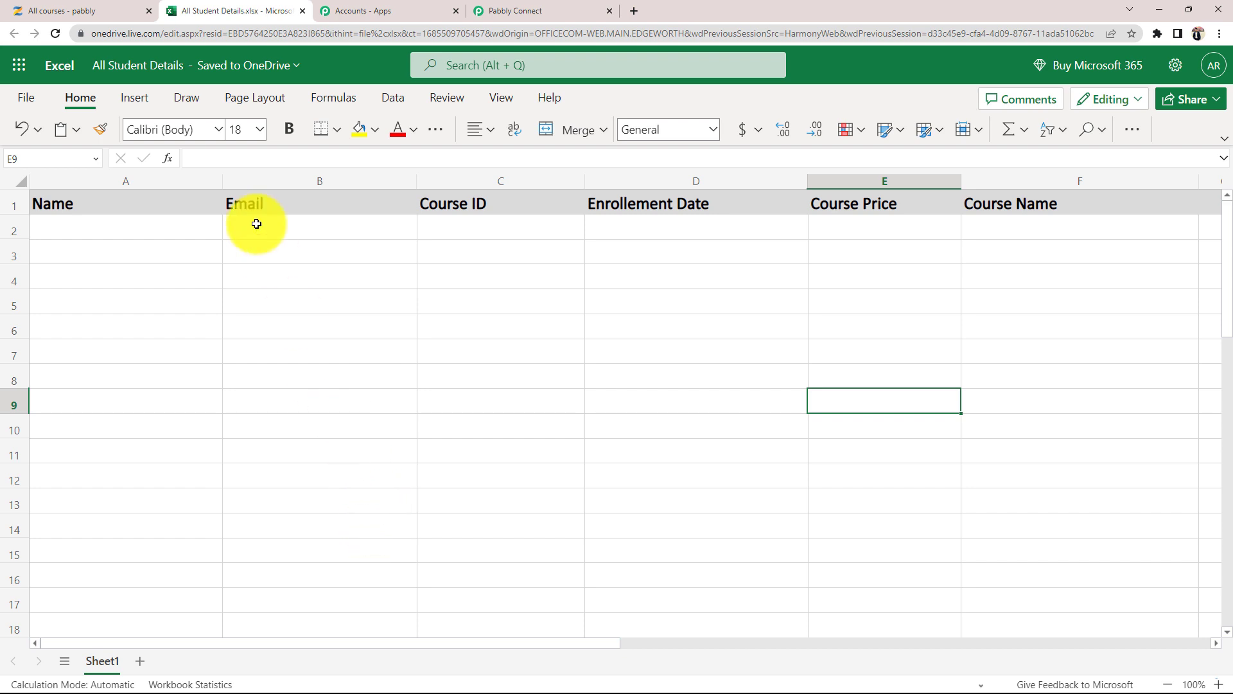
{"action": "left_click", "coordinate": [136, 10]}
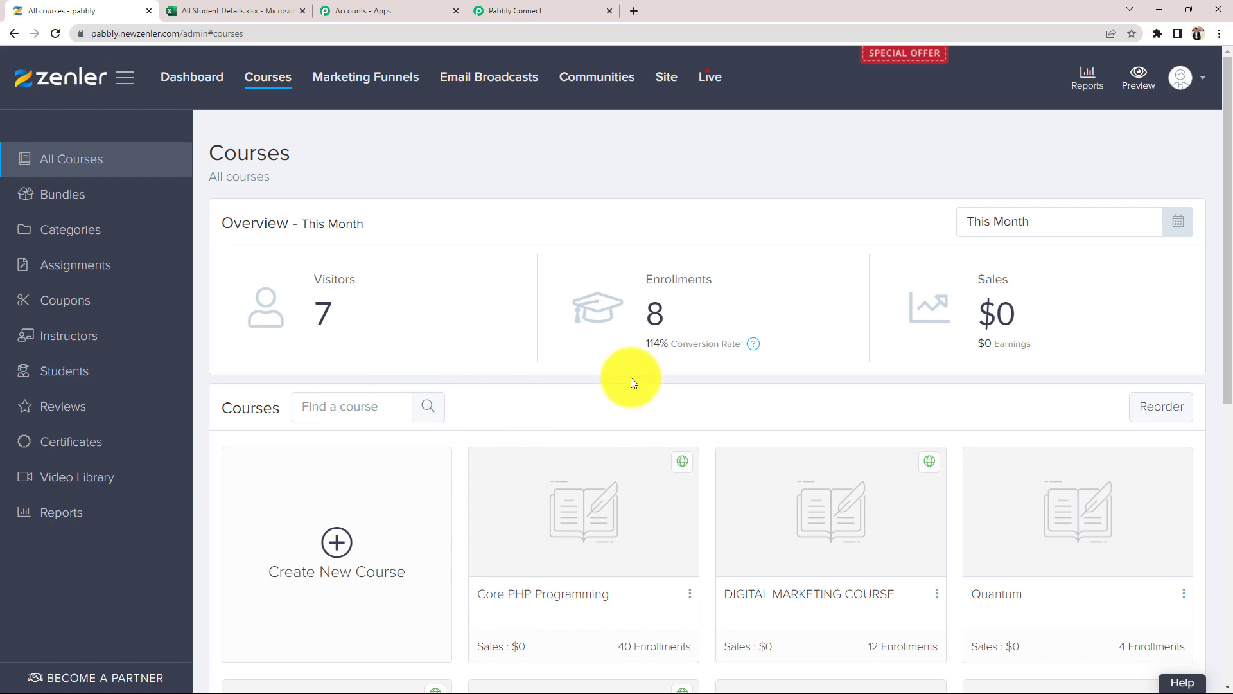
{"action": "left_click", "coordinate": [215, 11]}
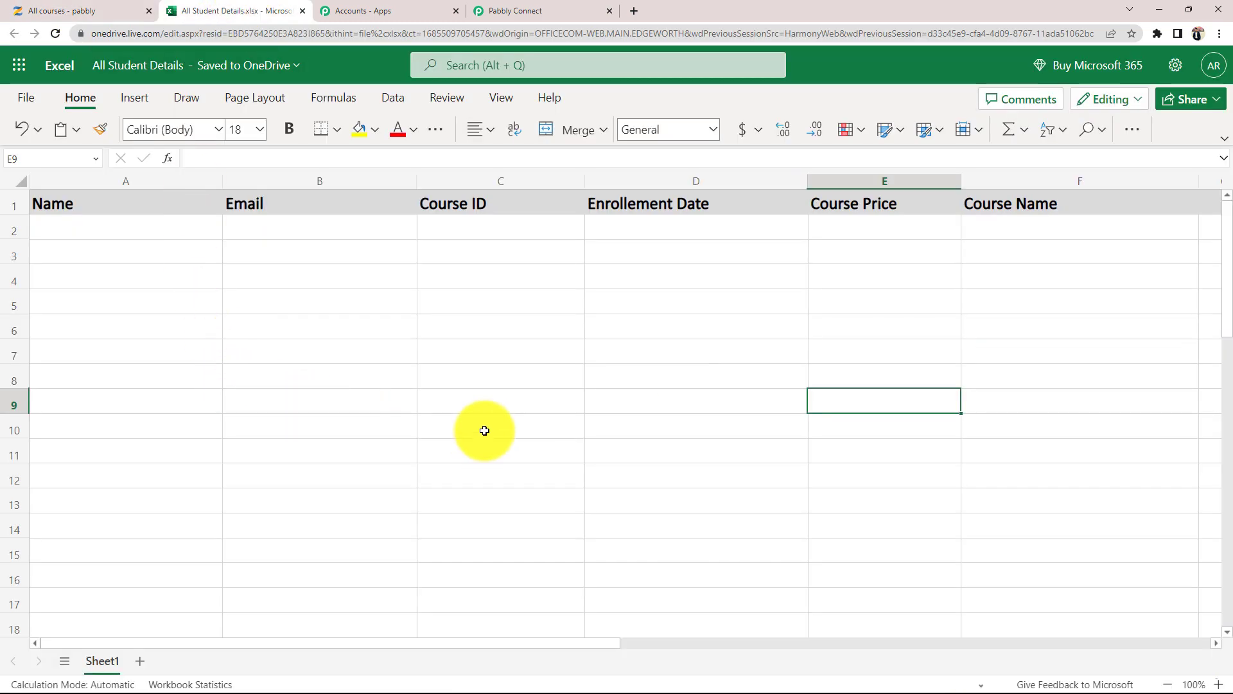
{"action": "left_click", "coordinate": [541, 7]}
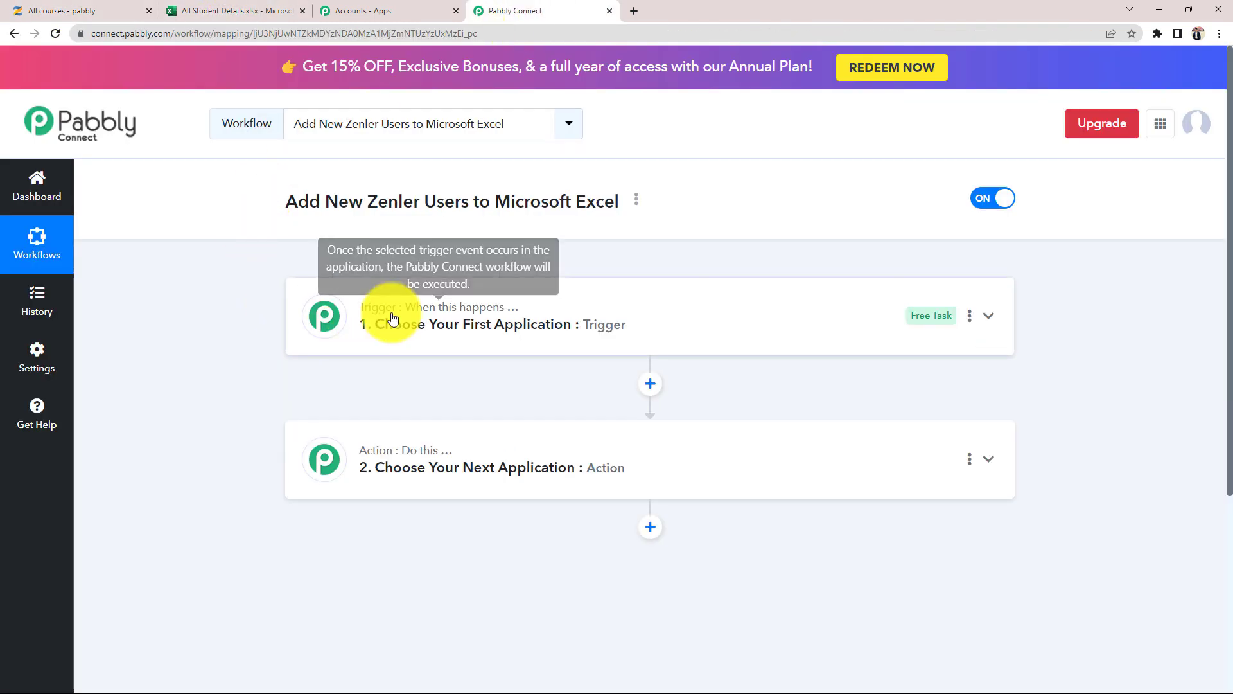
- Set the trigger app to Zenler with the New Enrollment to a Course event
{"action": "left_click", "coordinate": [394, 318]}
{"action": "left_click", "coordinate": [384, 401]}
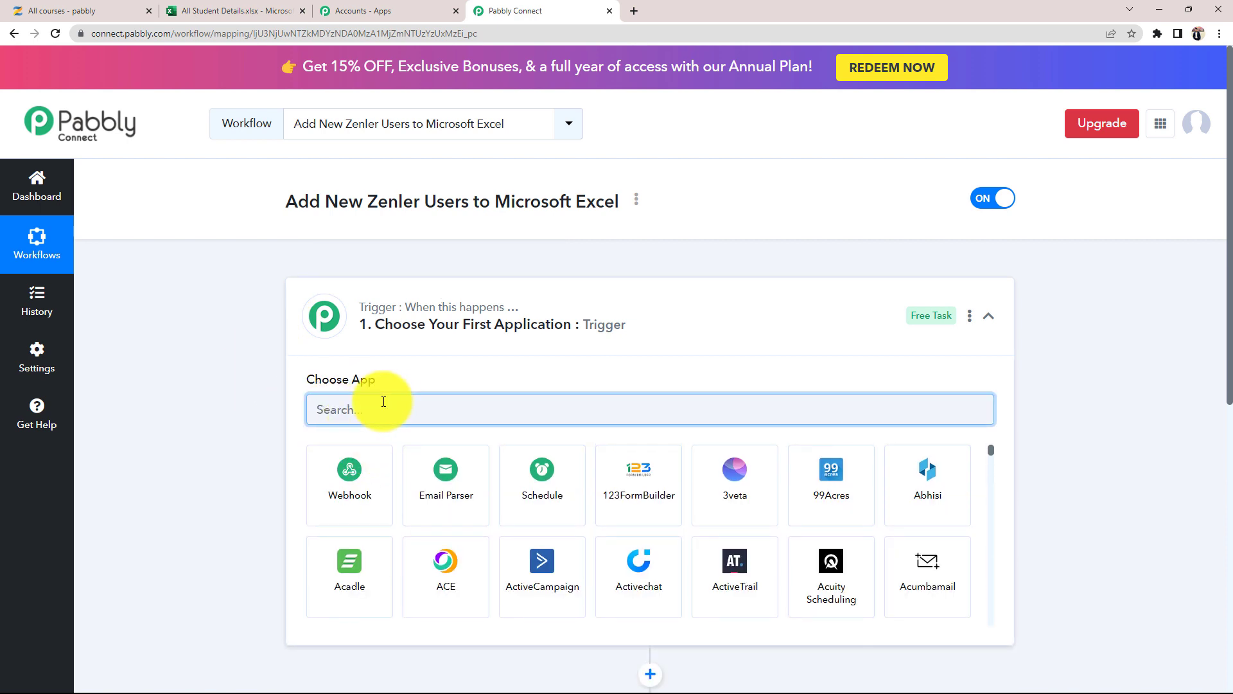
{"action": "type", "text": "zenl"}
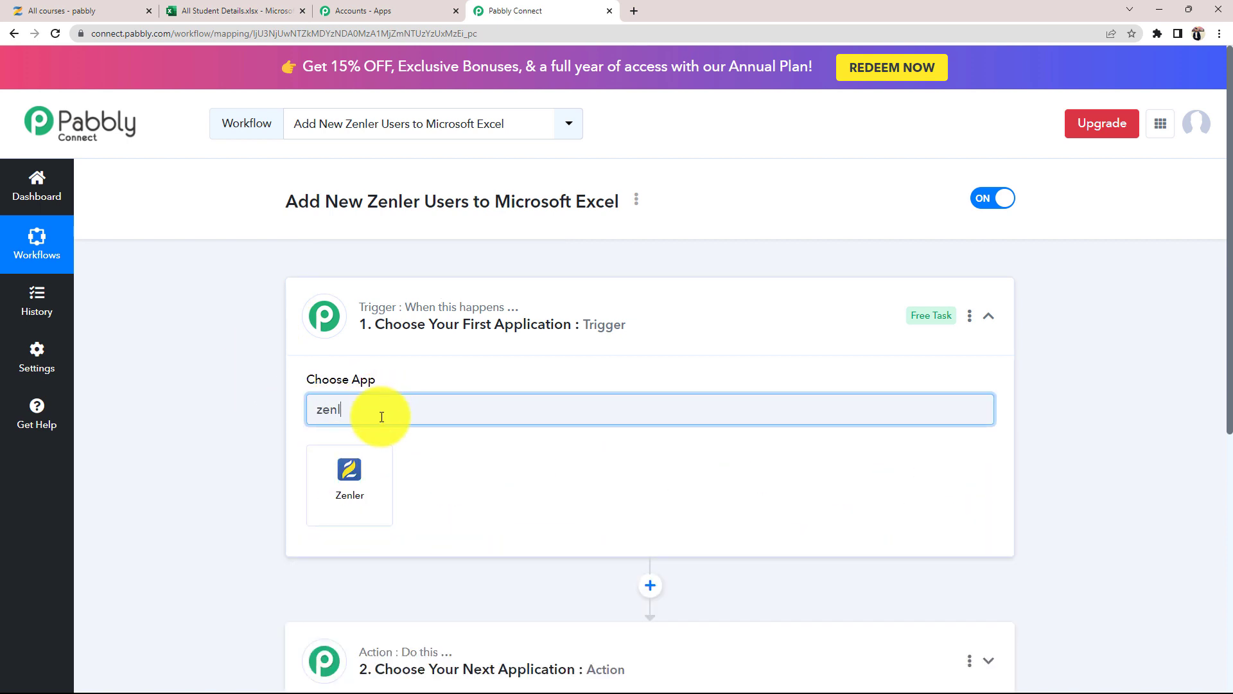
{"action": "left_click", "coordinate": [347, 468]}
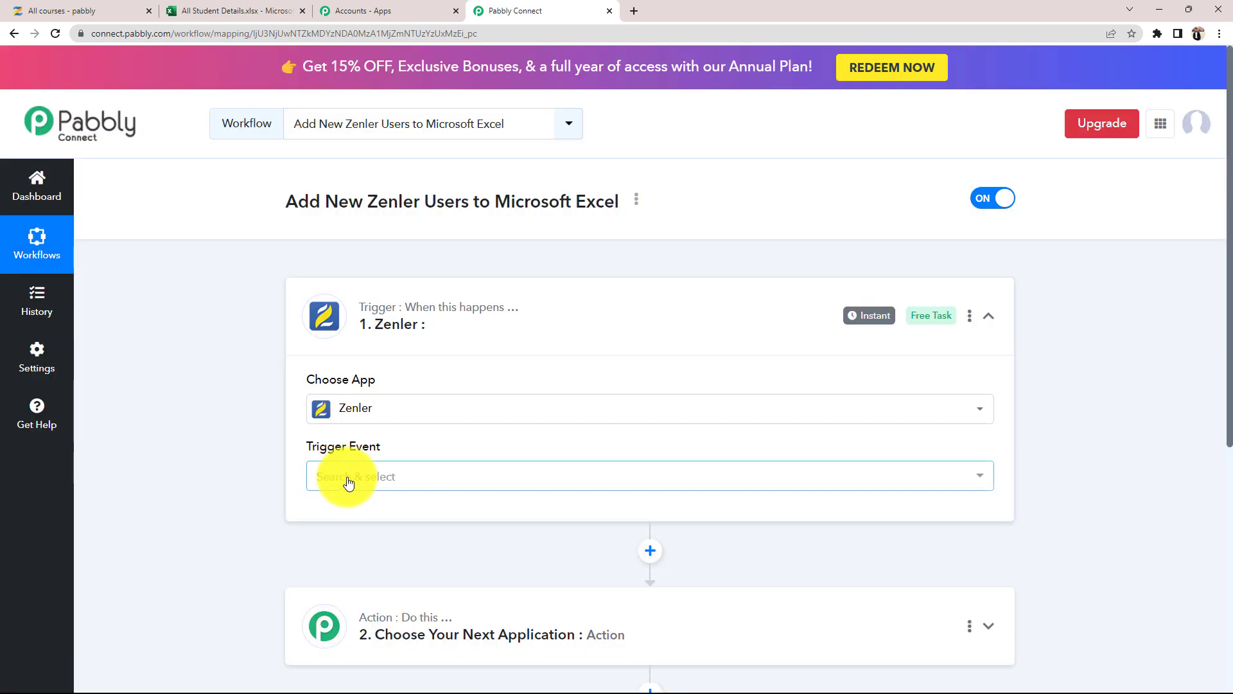
{"action": "left_click", "coordinate": [347, 482]}
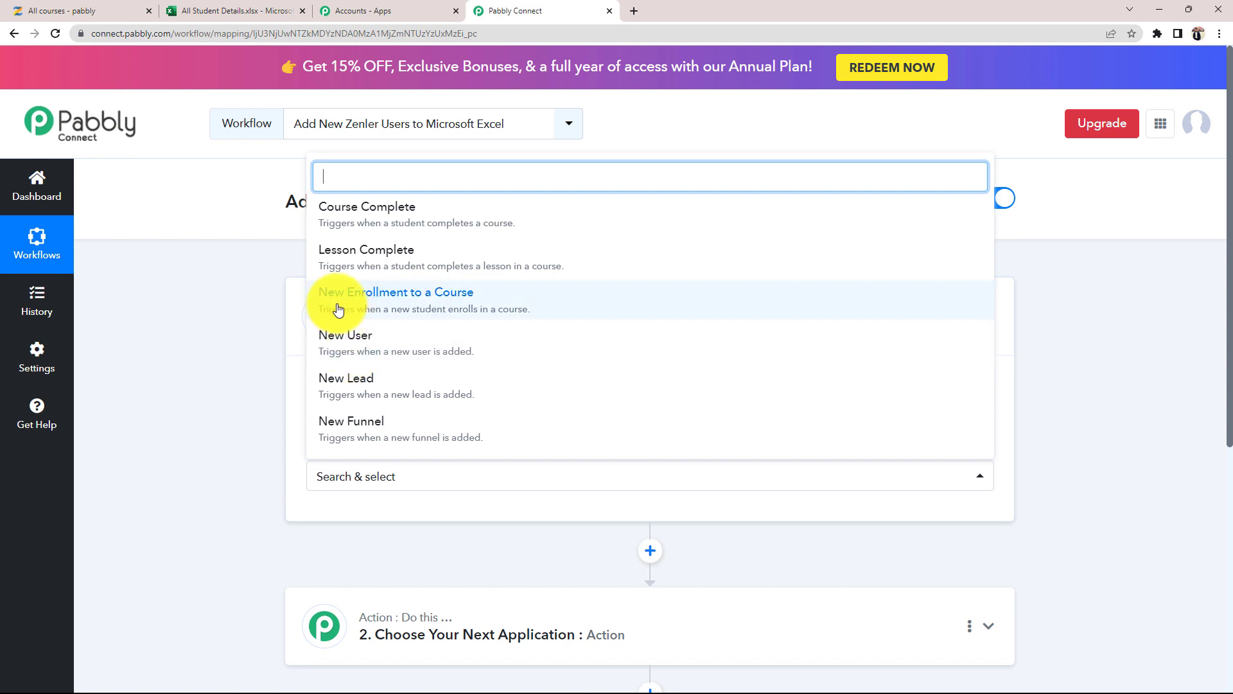
{"action": "left_click", "coordinate": [421, 300]}
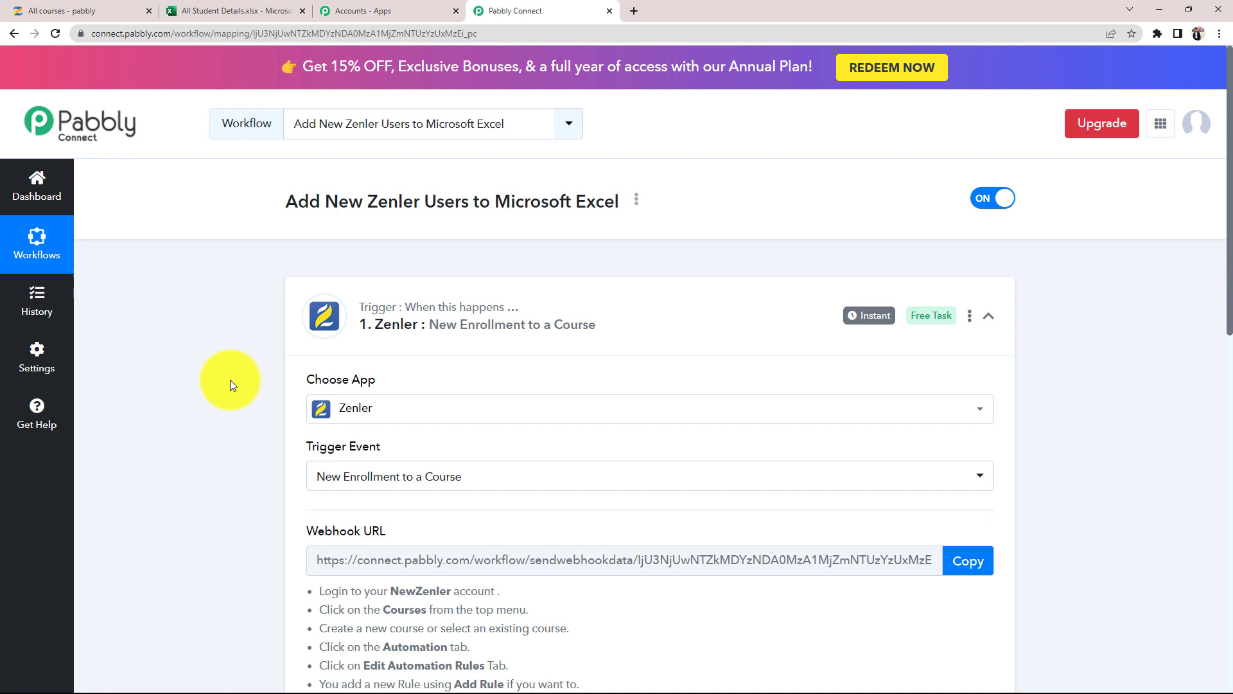
- Copy the Zenler trigger's webhook URL and go to the 'All courses - pabbly' tab
{"action": "scroll", "coordinate": [230, 380], "scroll_direction": "down", "scroll_amount": 2}
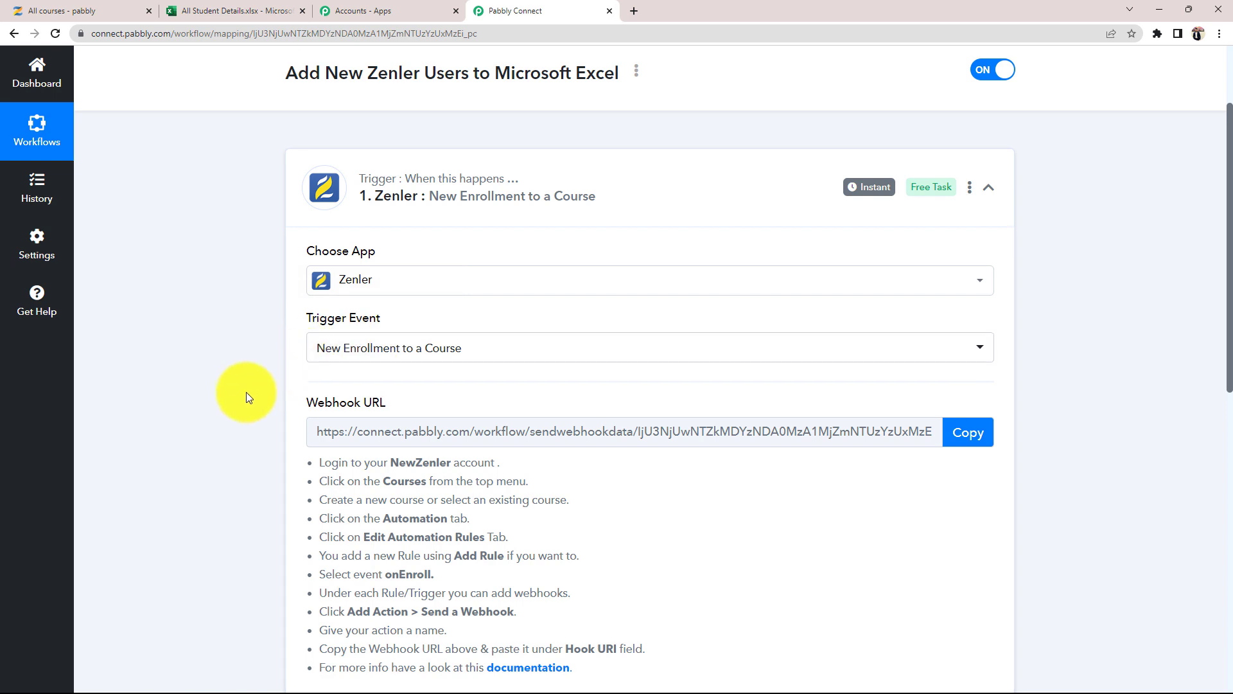
{"action": "scroll", "coordinate": [225, 418], "scroll_direction": "down", "scroll_amount": 2}
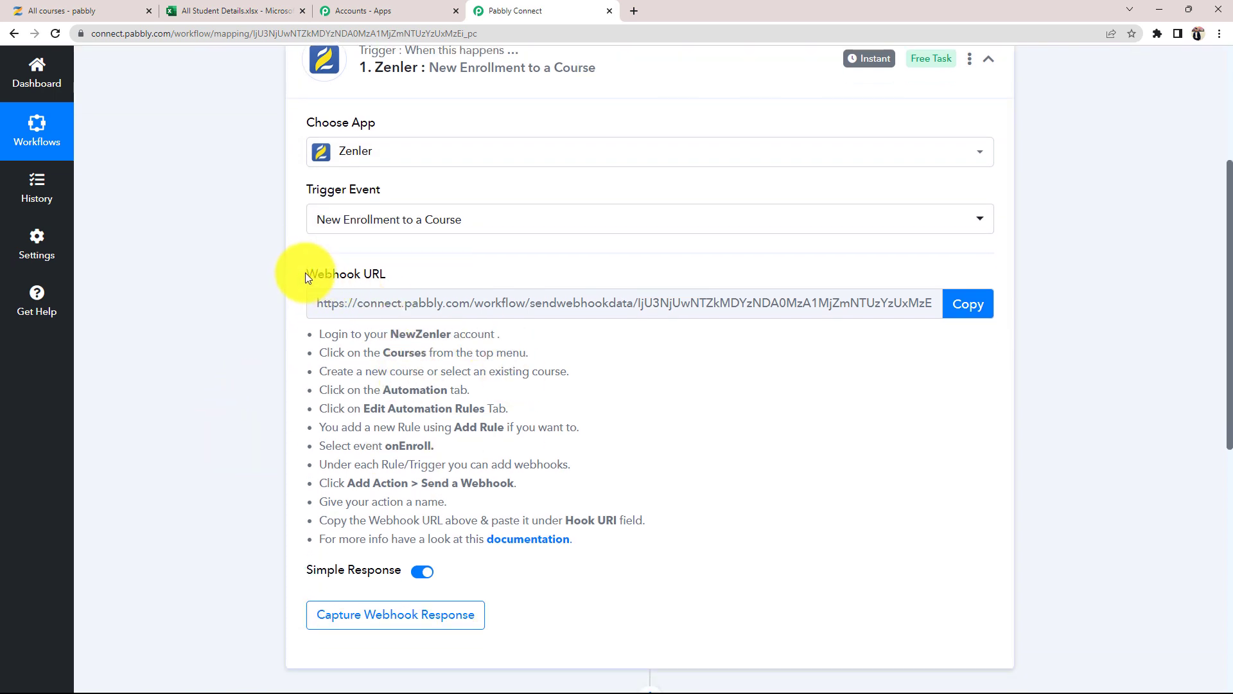
{"action": "left_click_drag", "start_coordinate": [305, 274], "coordinate": [406, 274]}
{"action": "left_click", "coordinate": [396, 270]}
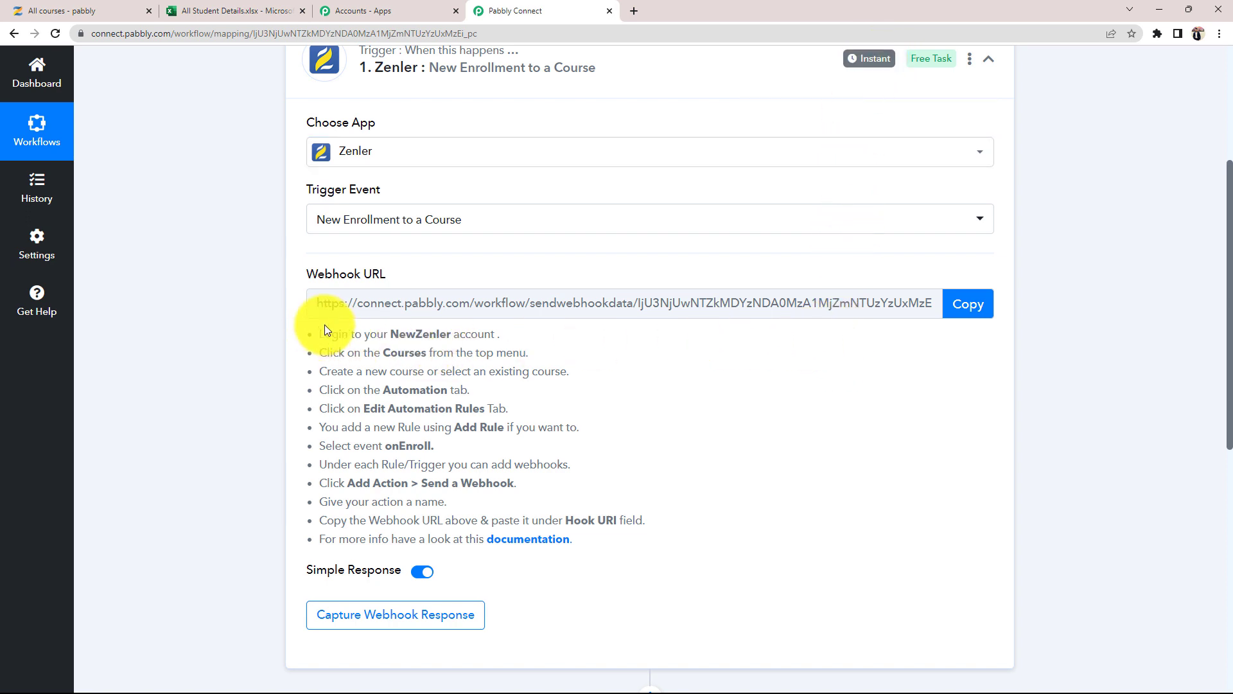
{"action": "left_click_drag", "start_coordinate": [318, 334], "coordinate": [637, 507]}
{"action": "left_click", "coordinate": [657, 487]}
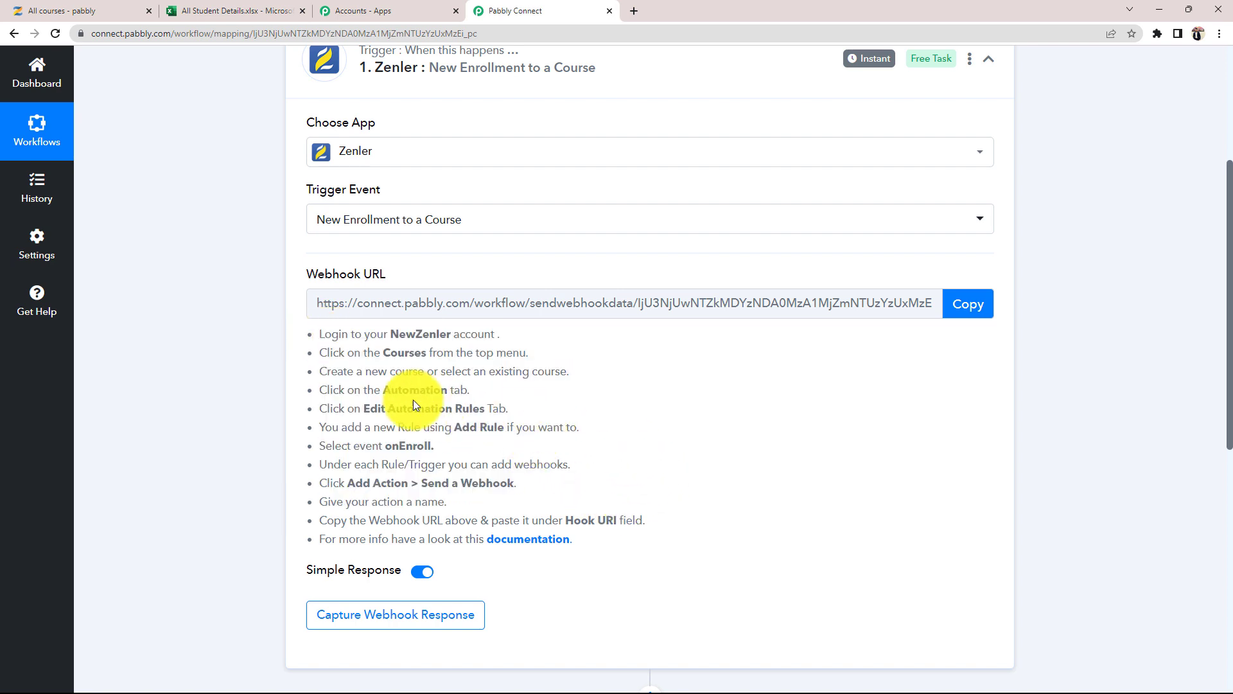
{"action": "left_click", "coordinate": [973, 307]}
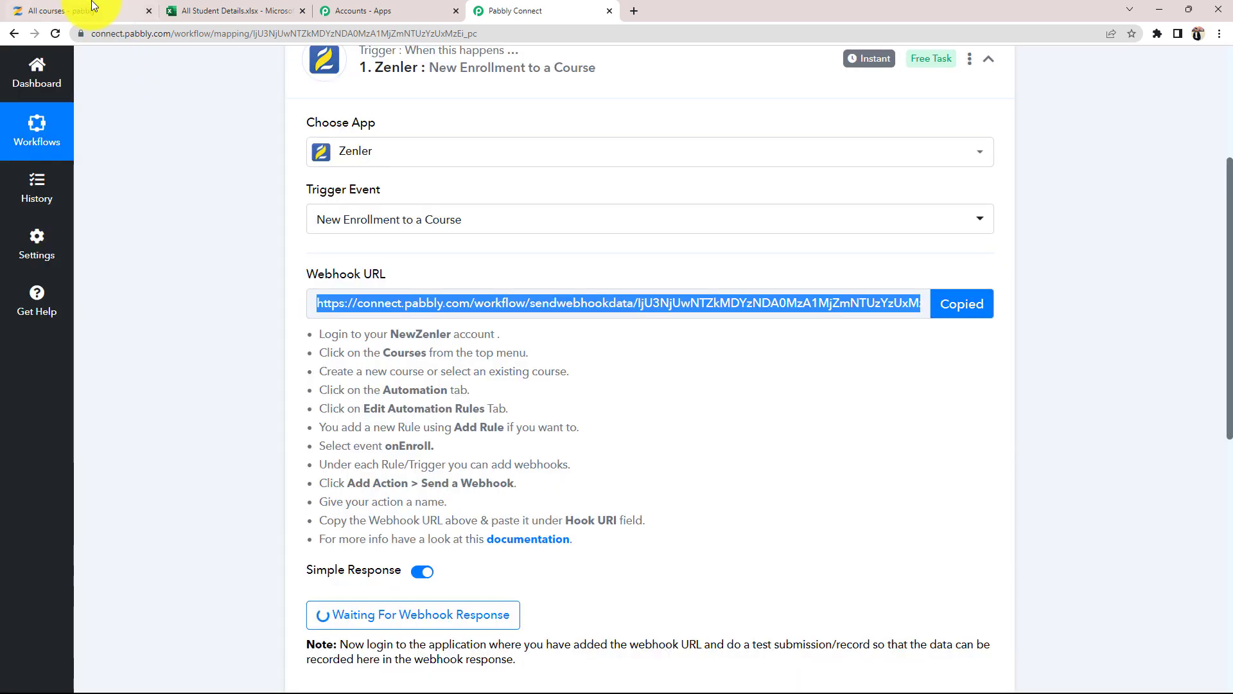
{"action": "left_click", "coordinate": [93, 7]}
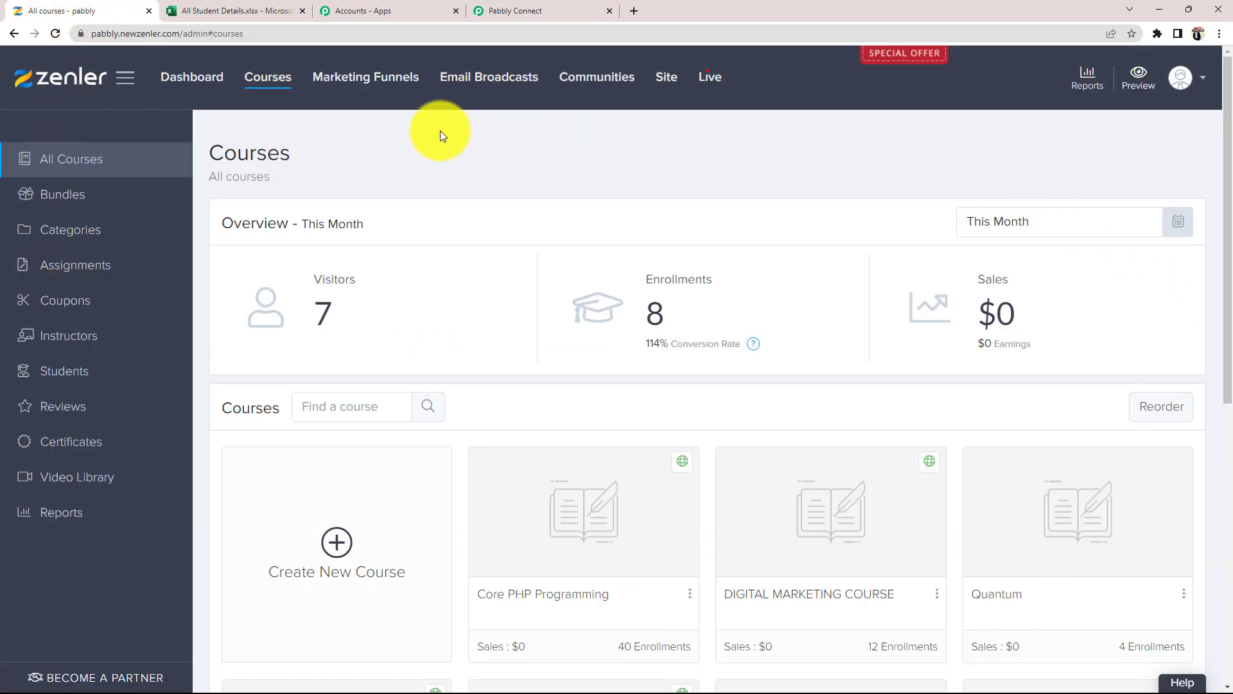
- Open Add Automation Rules from the Automation tab of the Core PHP Programming course
{"action": "scroll", "coordinate": [654, 384], "scroll_direction": "down", "scroll_amount": 2}
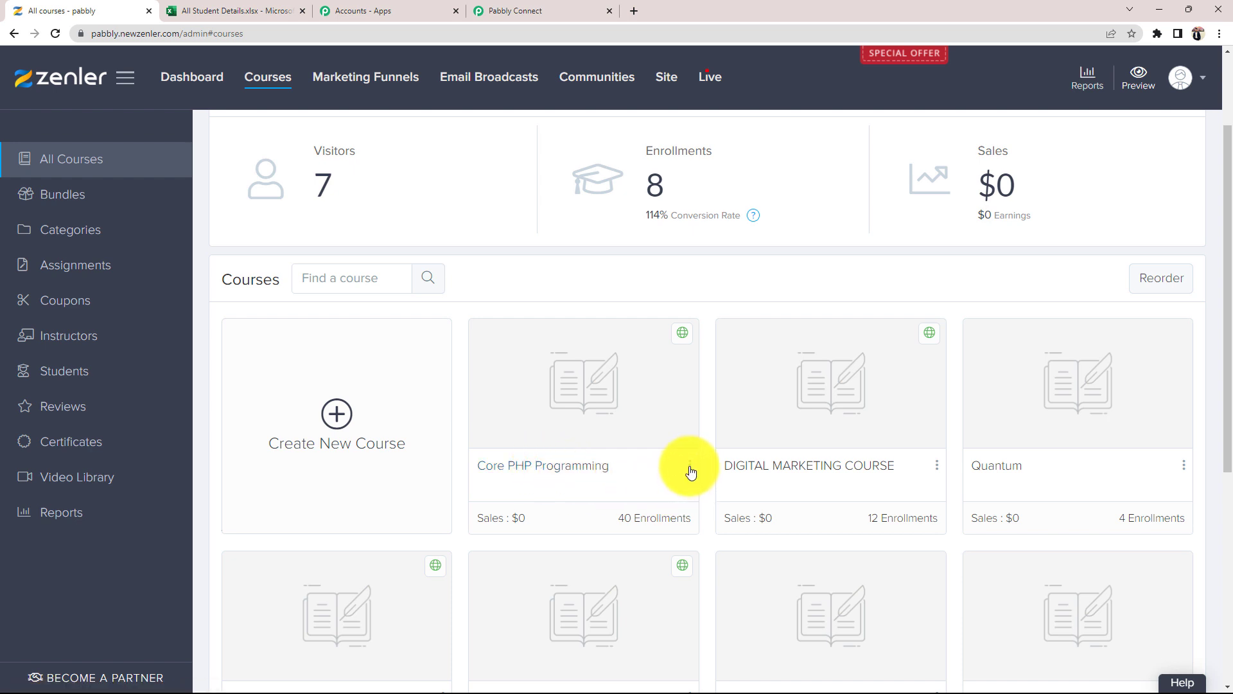
{"action": "left_click", "coordinate": [689, 467]}
{"action": "left_click", "coordinate": [651, 474]}
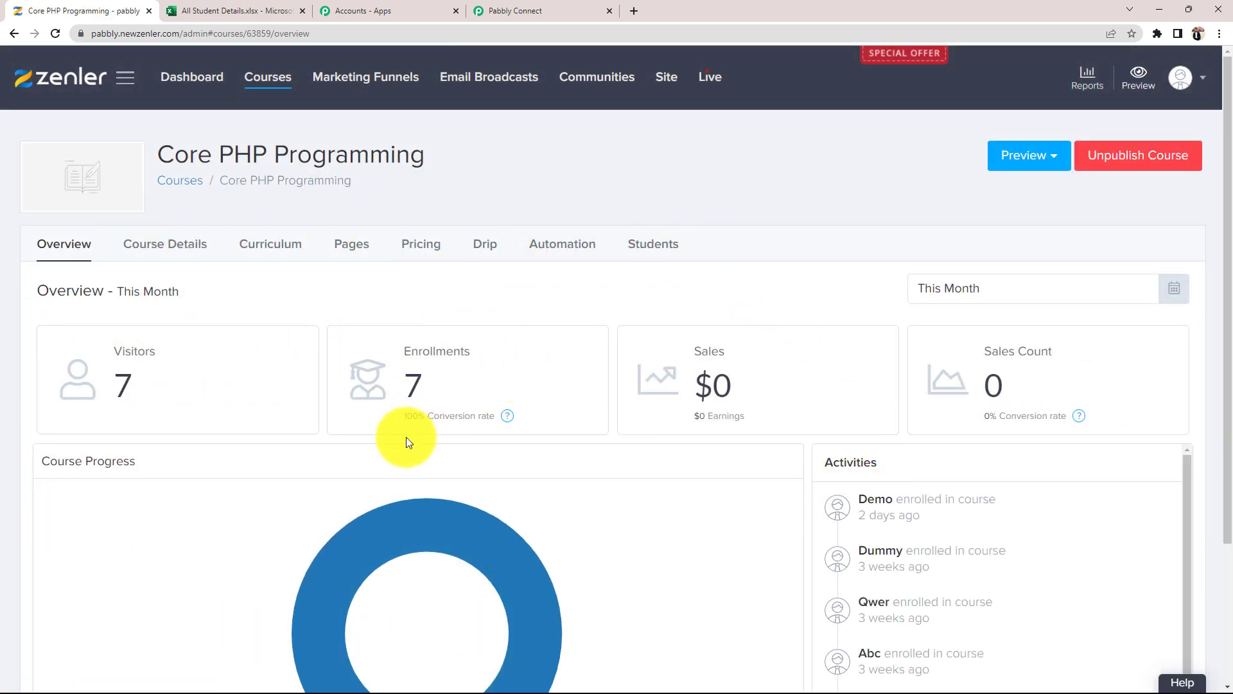
{"action": "left_click", "coordinate": [556, 247]}
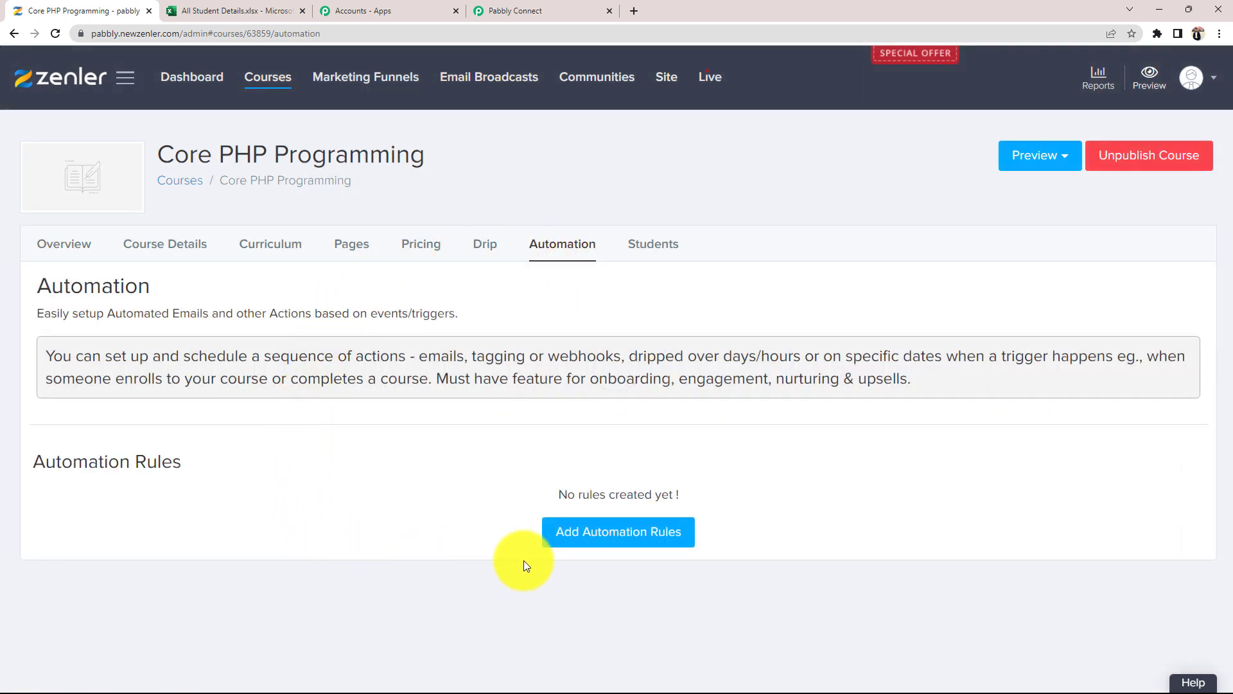
{"action": "left_click", "coordinate": [645, 531]}
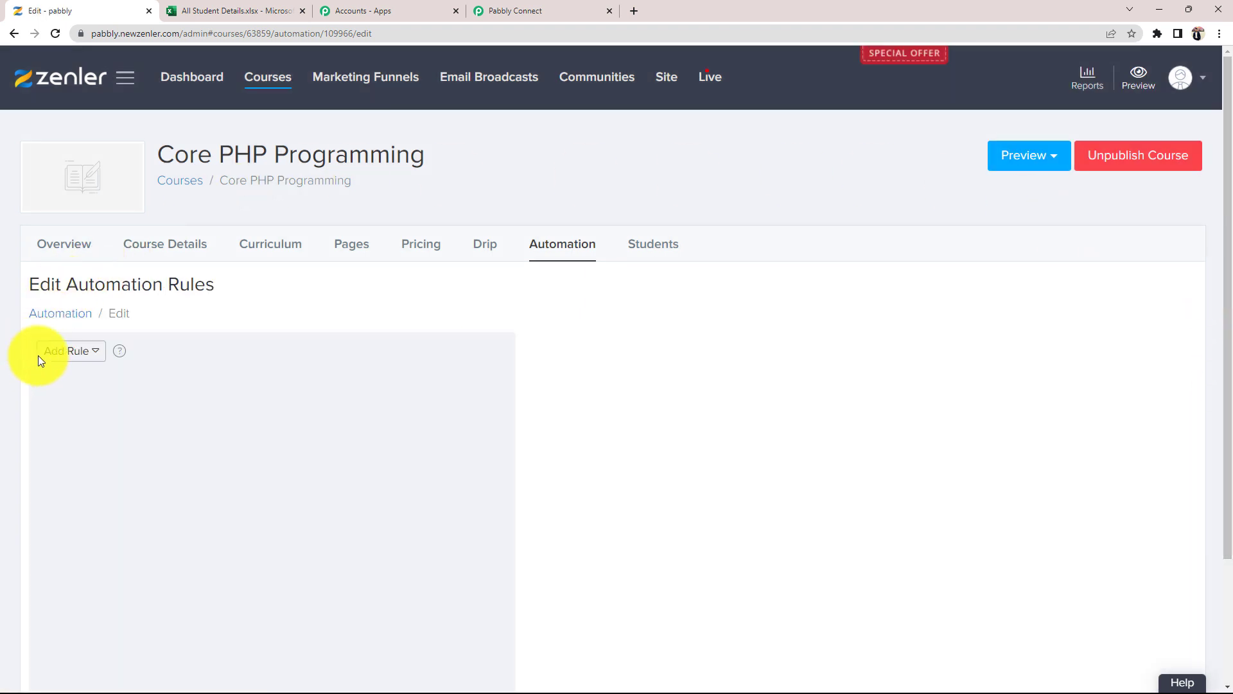
- Add an OnEnroll rule with a Send a Webhook action named 'Pabbly Integration'
{"action": "left_click", "coordinate": [75, 354]}
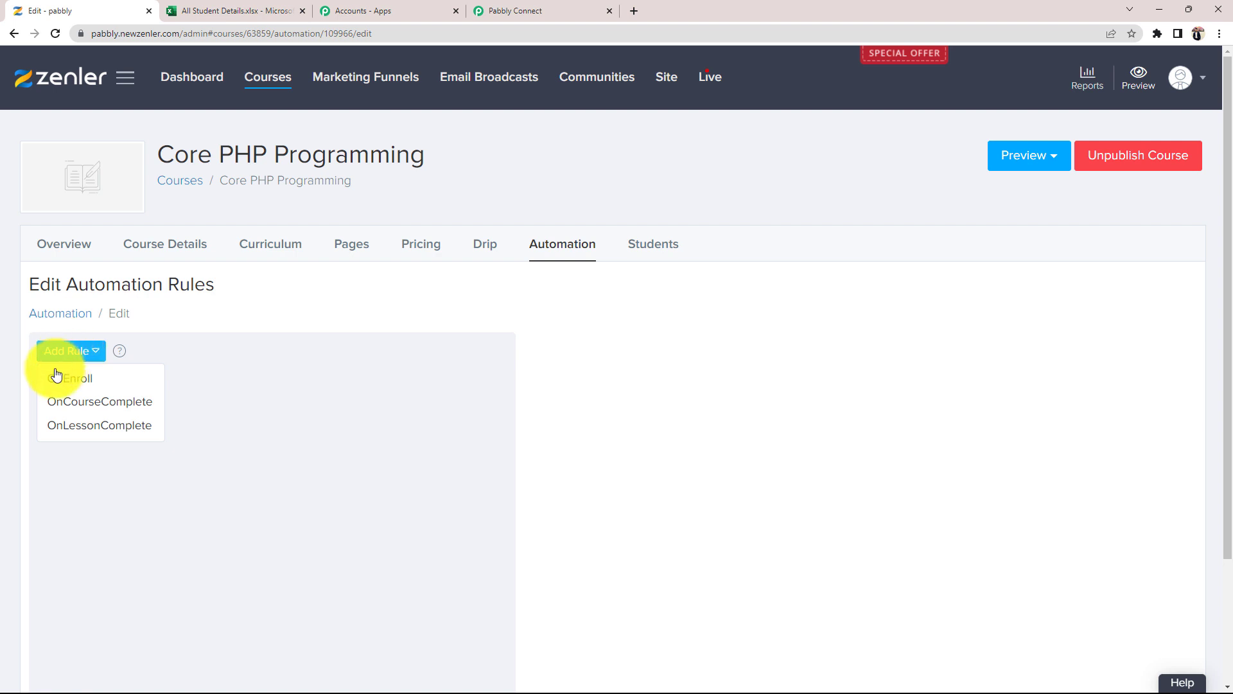
{"action": "left_click", "coordinate": [69, 379]}
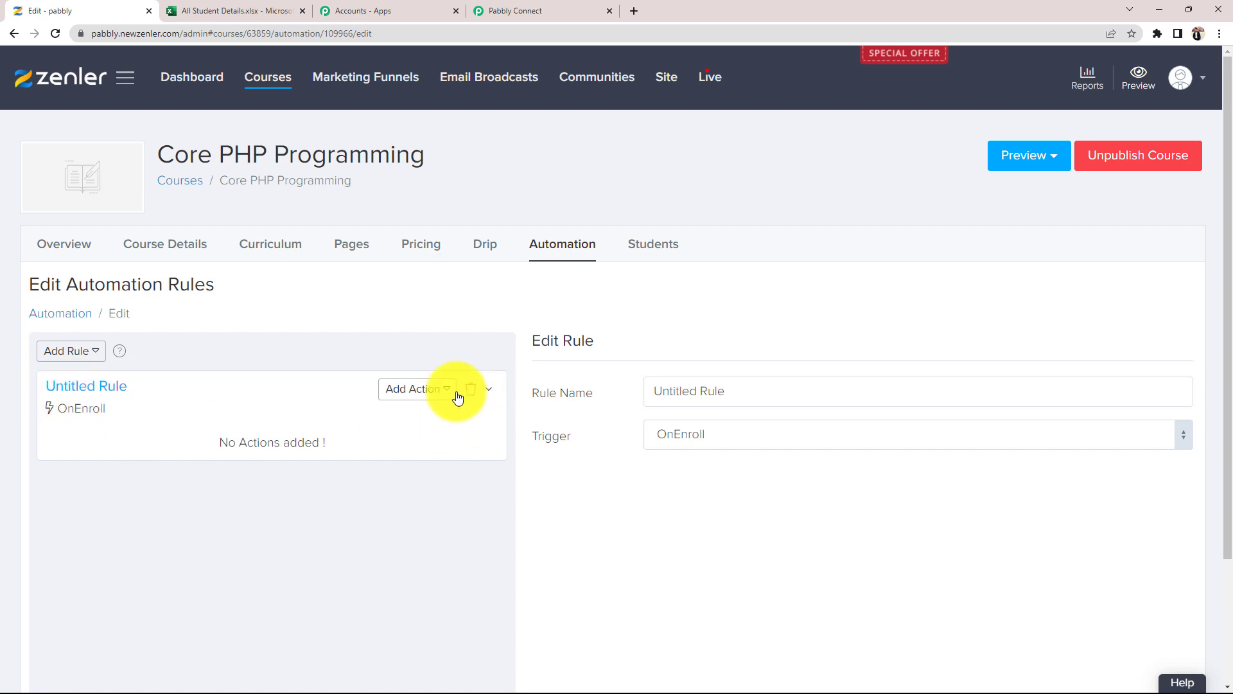
{"action": "left_click", "coordinate": [419, 396]}
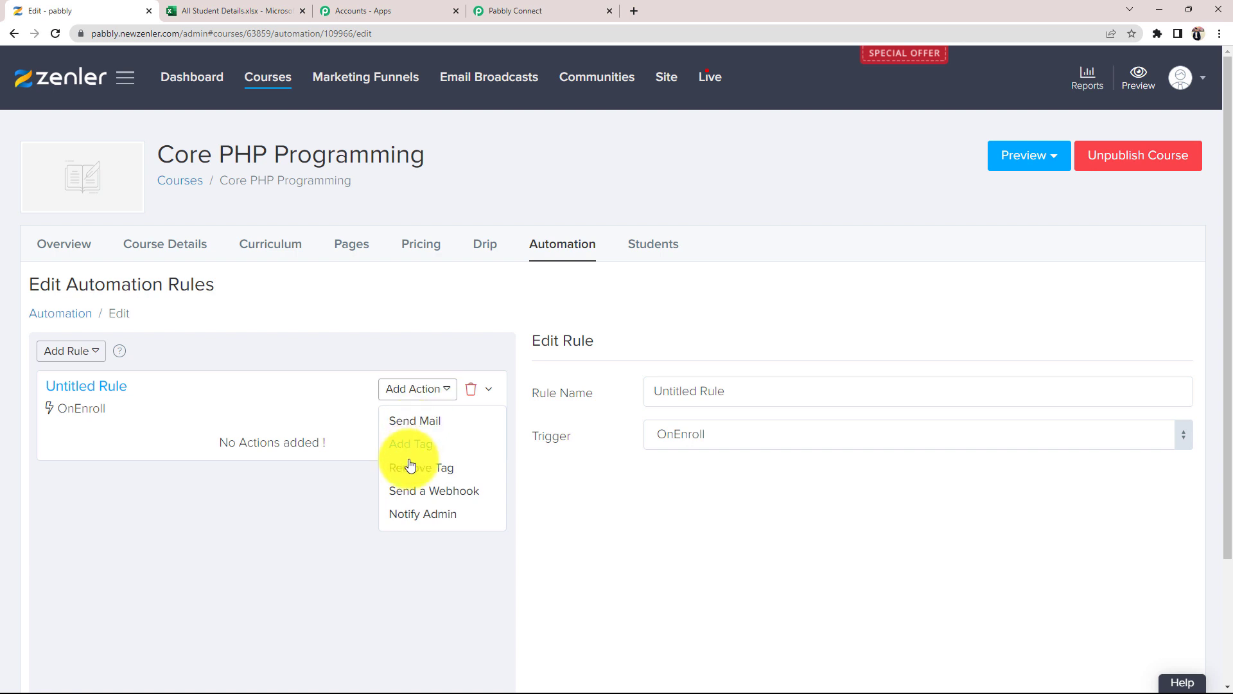
{"action": "left_click", "coordinate": [410, 492]}
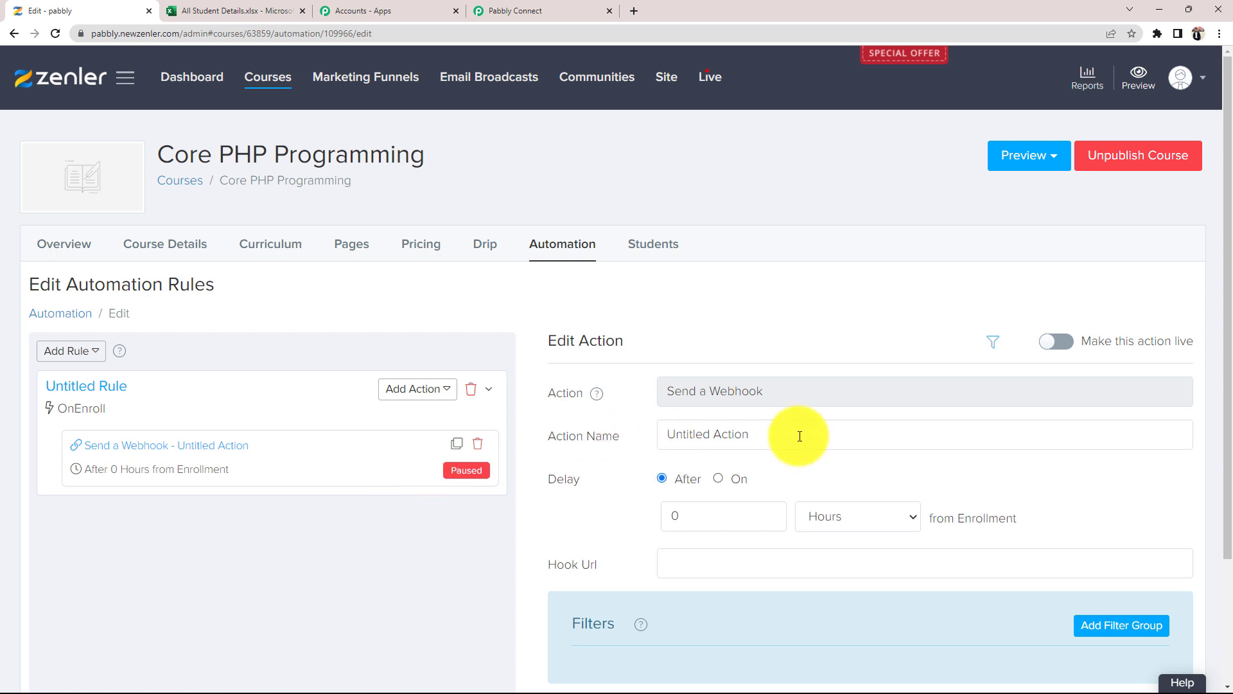
{"action": "left_click_drag", "start_coordinate": [790, 432], "coordinate": [643, 436]}
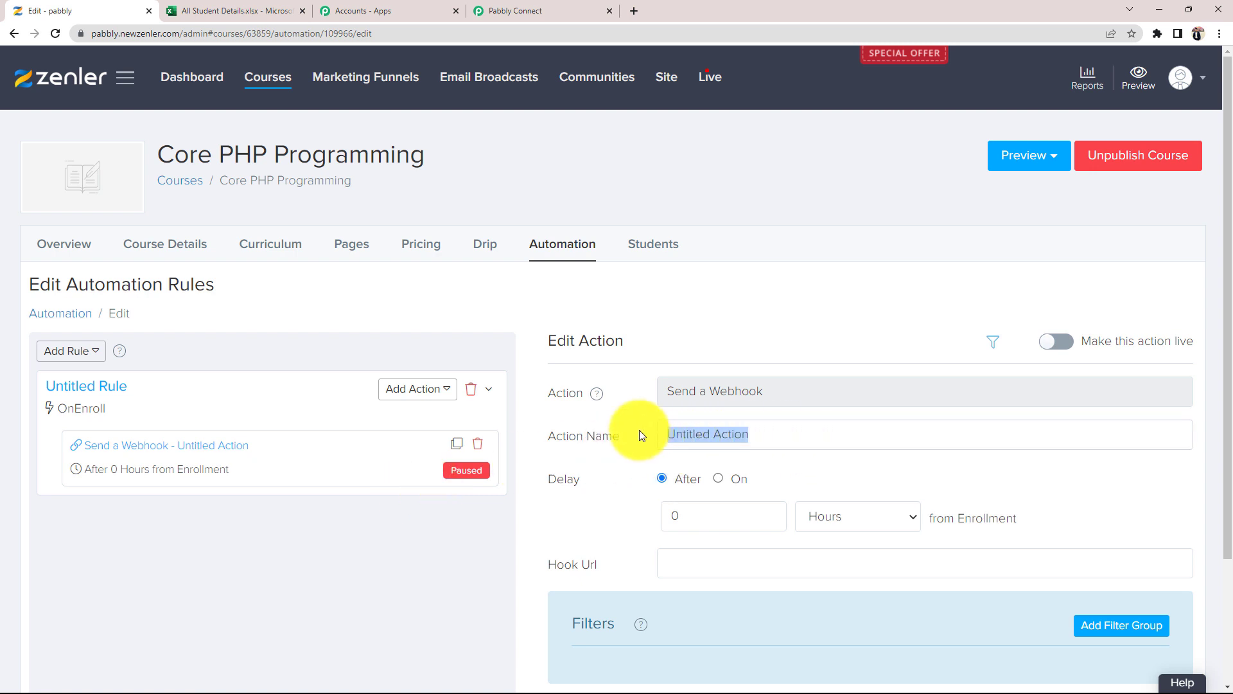
{"action": "type", "text": "Pabbly Integration"}
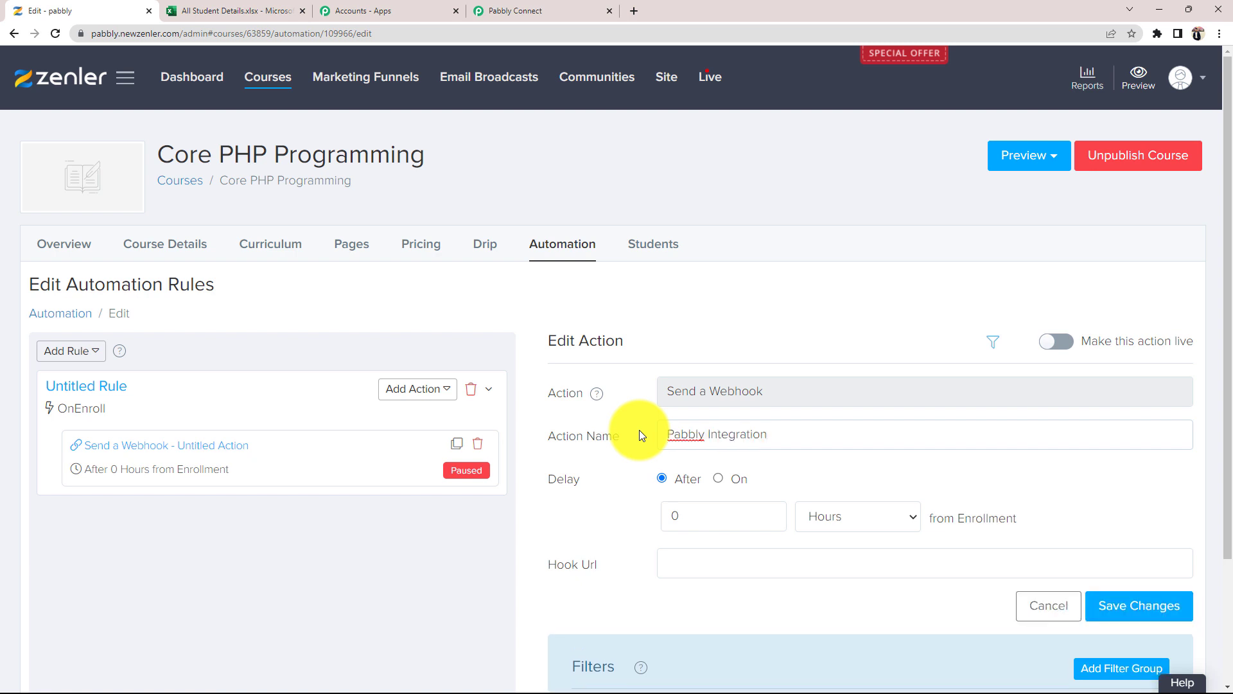
- Paste the Pabbly Connect webhook URL into the action's Hook Url field
{"action": "scroll", "coordinate": [604, 546], "scroll_direction": "down", "scroll_amount": 1}
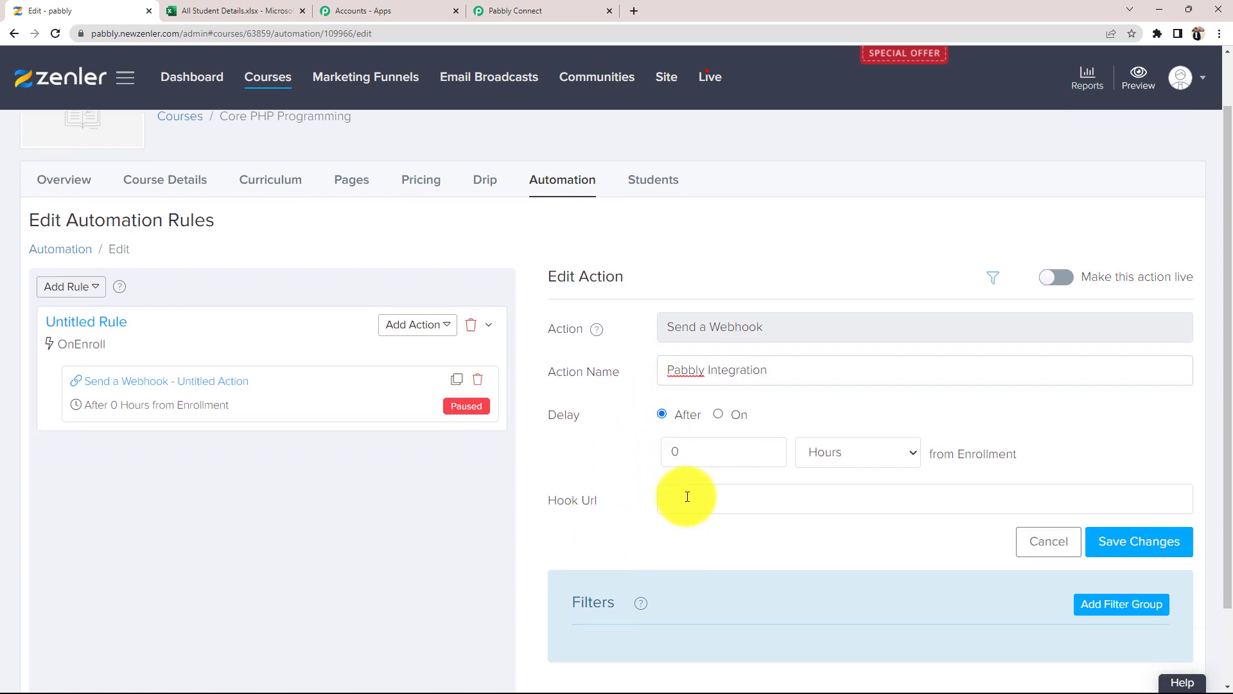
{"action": "left_click", "coordinate": [688, 497]}
{"action": "left_click", "coordinate": [587, 10]}
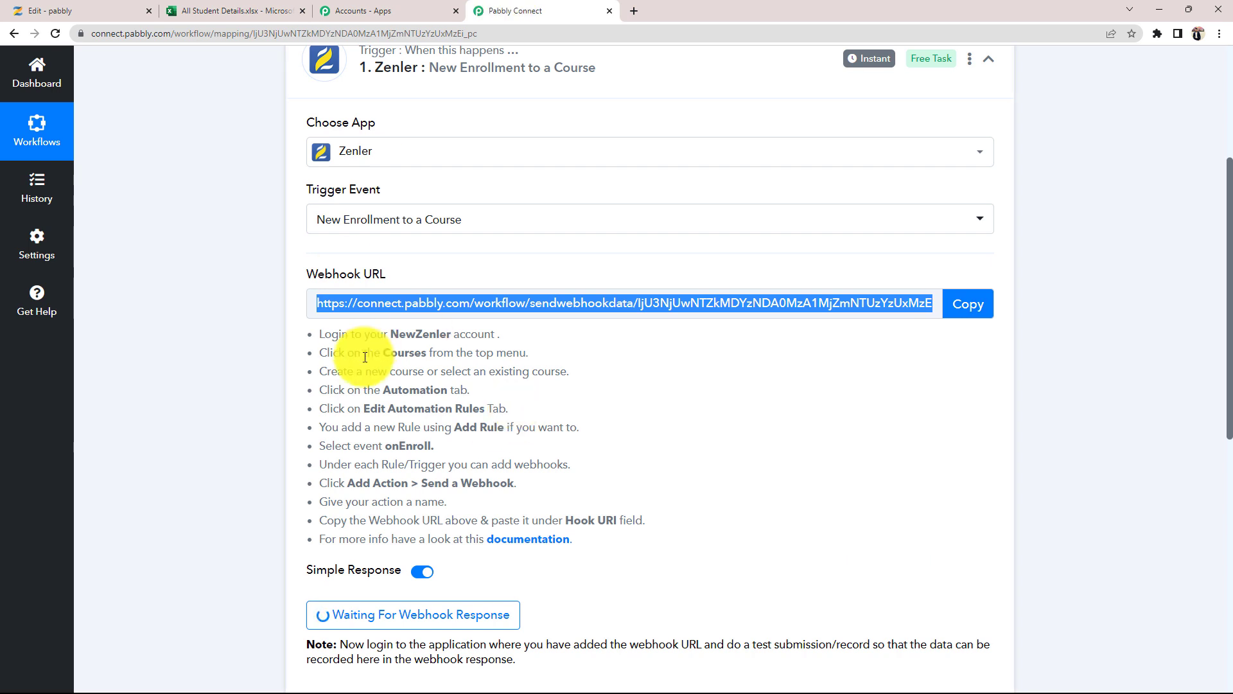
{"action": "left_click", "coordinate": [968, 304]}
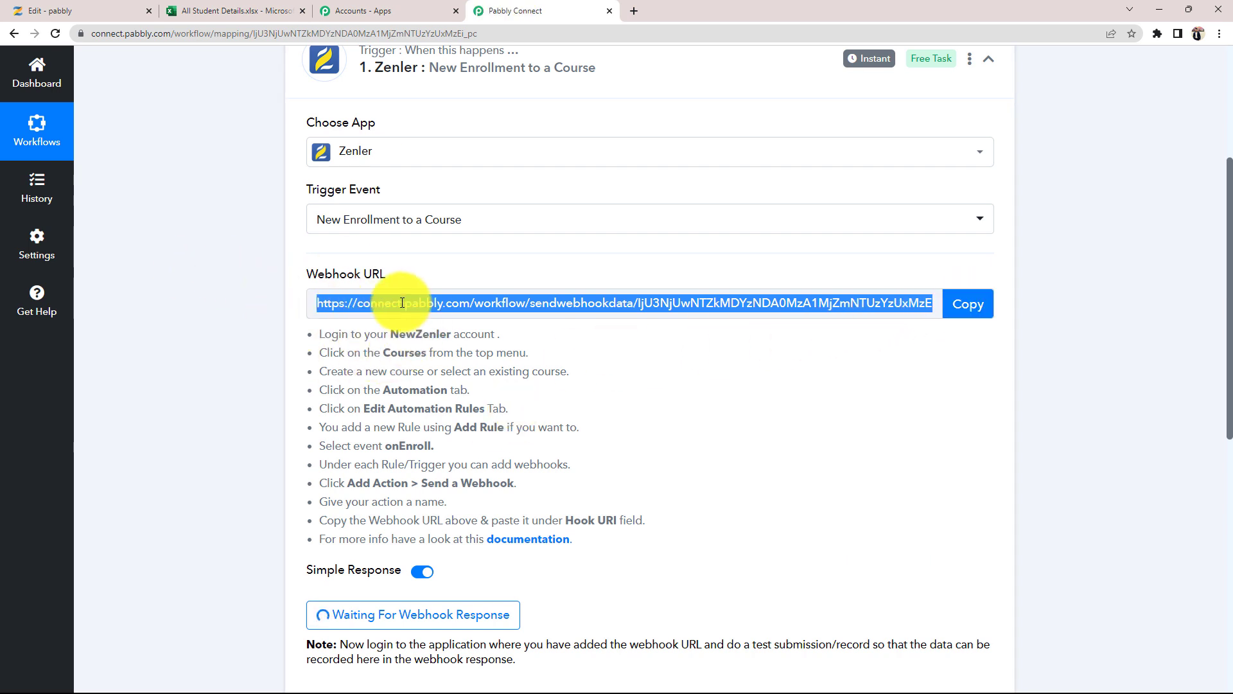
{"action": "left_click", "coordinate": [51, 10]}
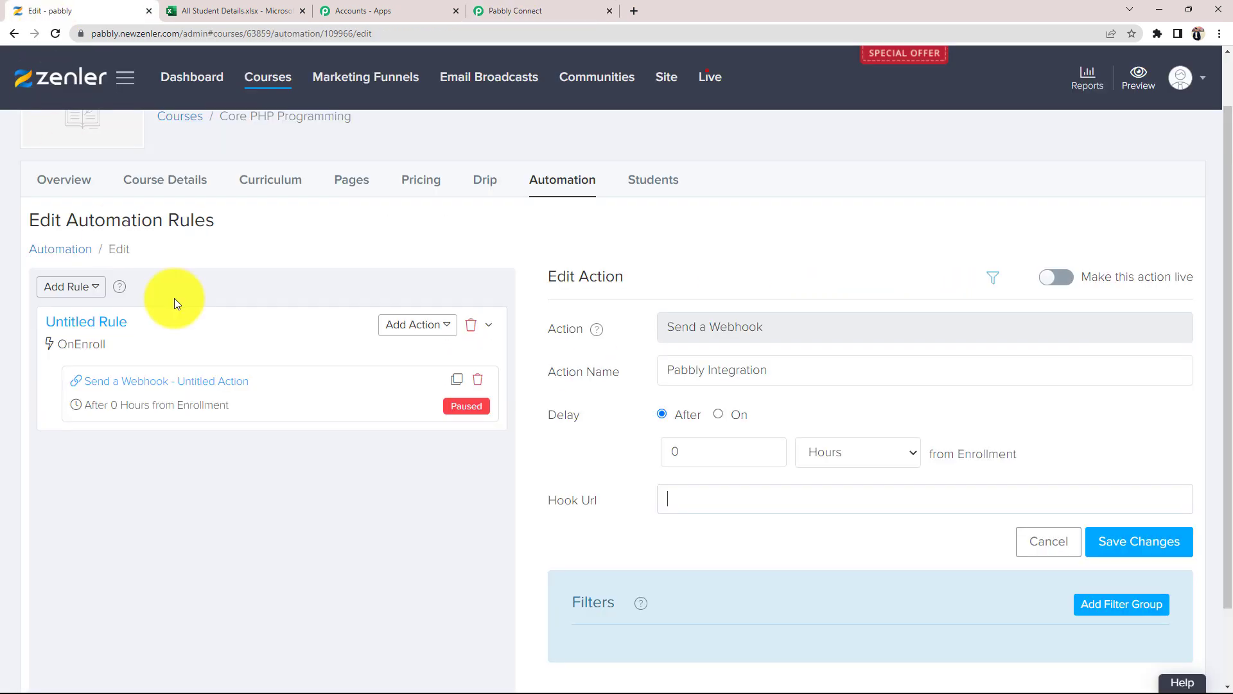
{"action": "left_click", "coordinate": [693, 493]}
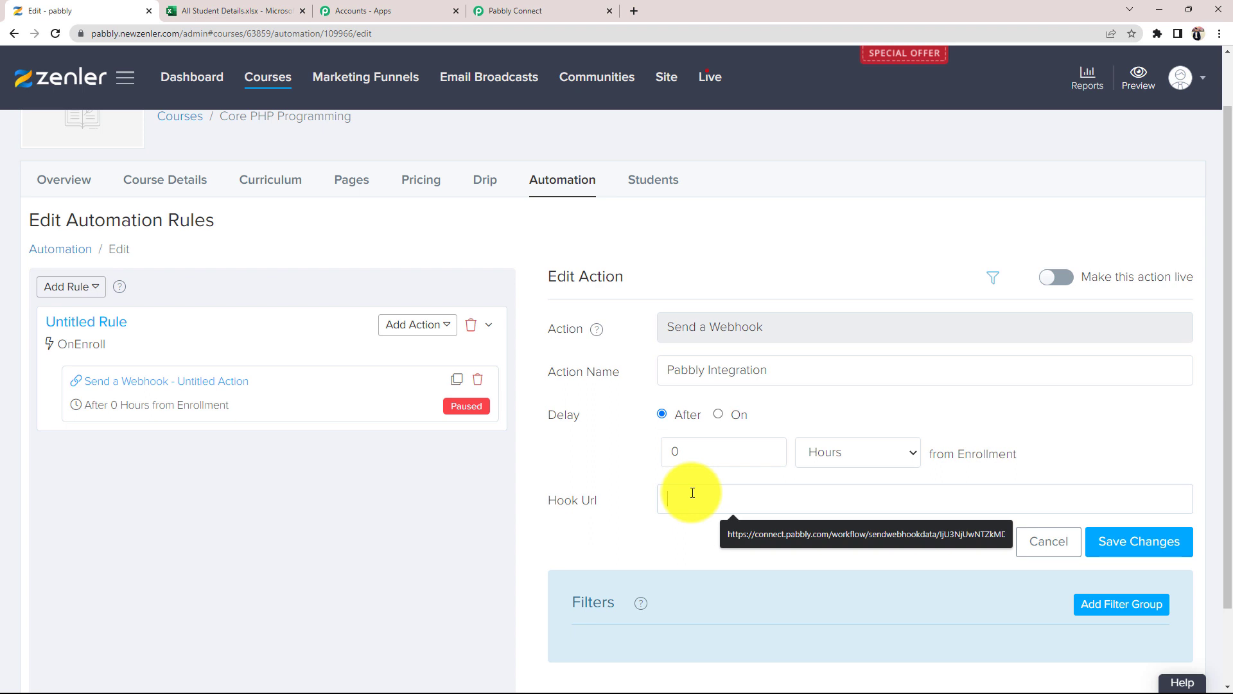
{"action": "key", "text": "ctrl+v"}
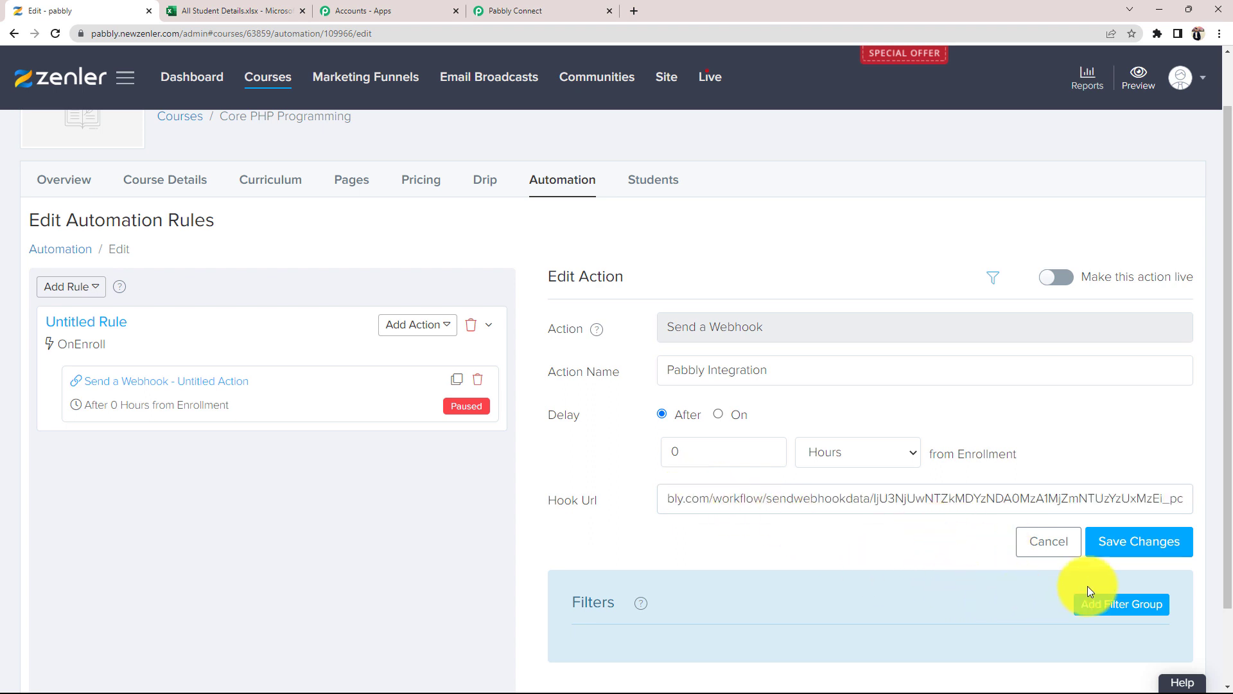
- Save the webhook action, make it live, and apply it to existing students
{"action": "left_click", "coordinate": [1130, 542]}
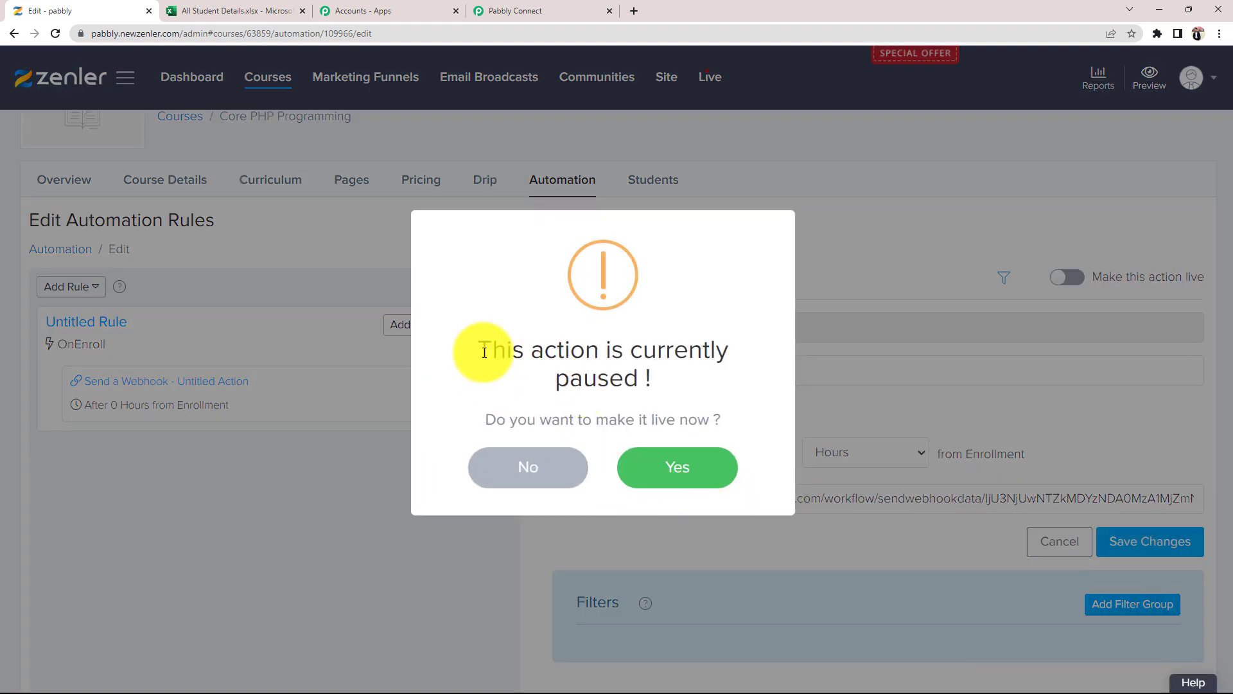
{"action": "left_click_drag", "start_coordinate": [484, 352], "coordinate": [729, 407]}
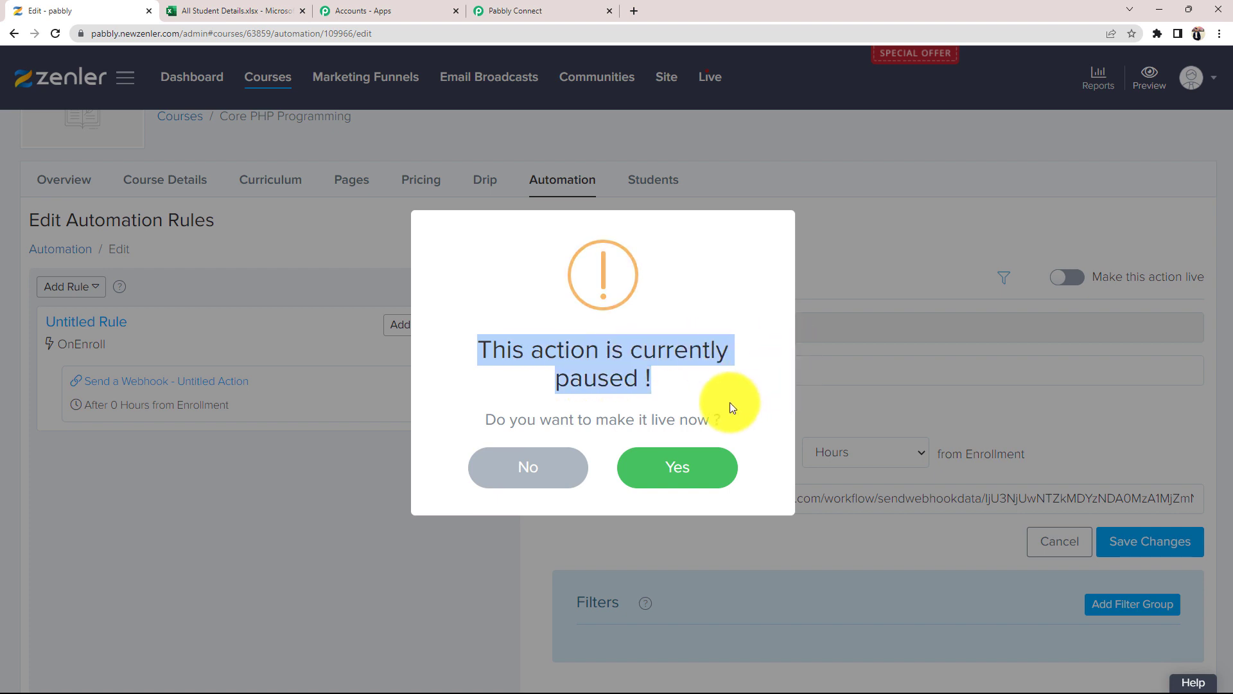
{"action": "left_click", "coordinate": [677, 469]}
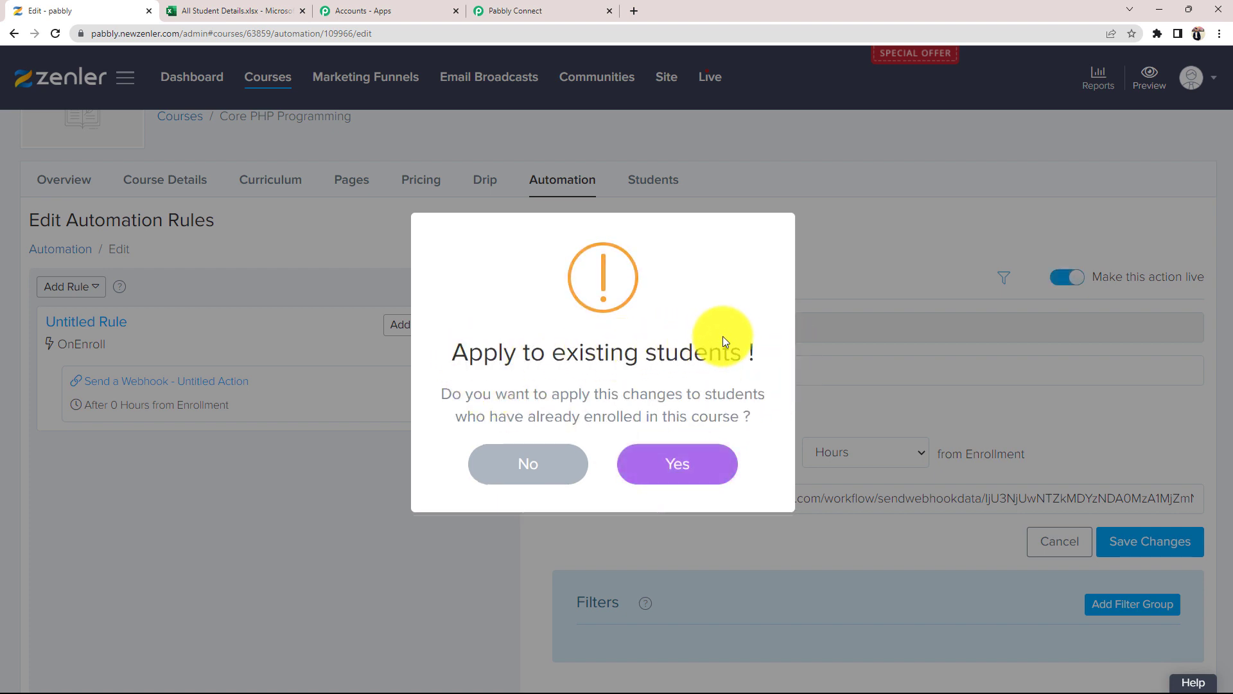
{"action": "left_click", "coordinate": [636, 466]}
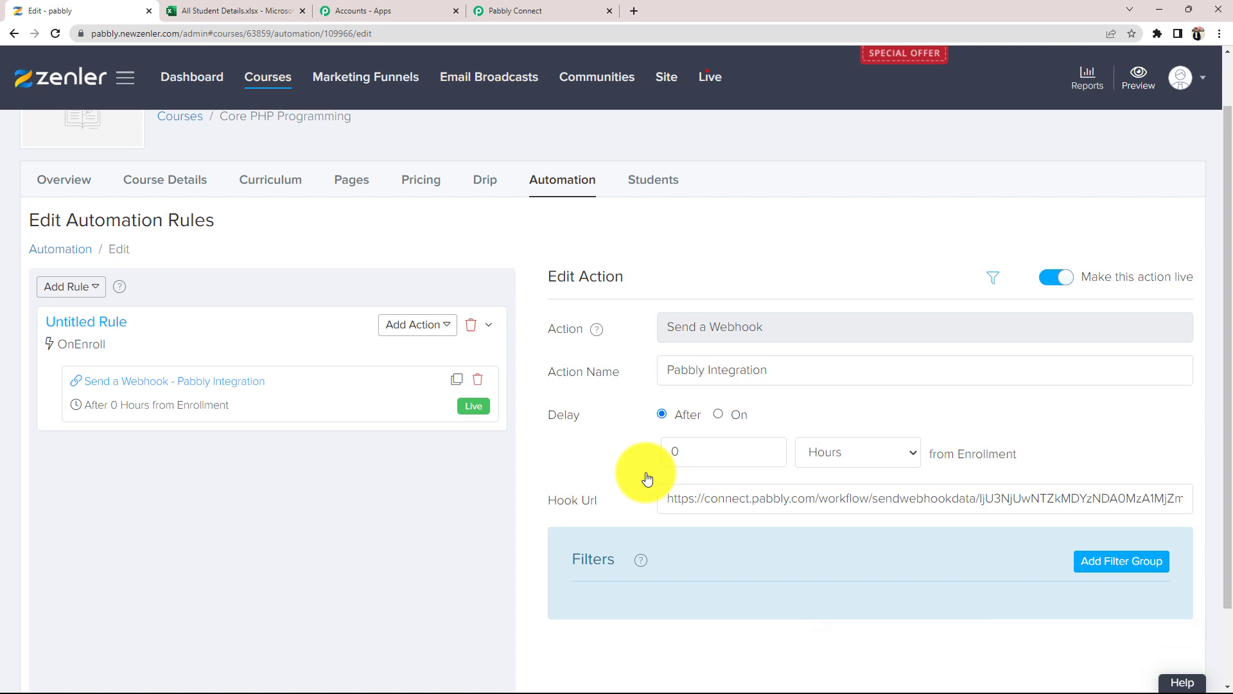
- Re-capture the webhook response in Pabbly Connect, then return to the Zenler 'Edit - pabbly' tab
{"action": "left_click", "coordinate": [549, 10]}
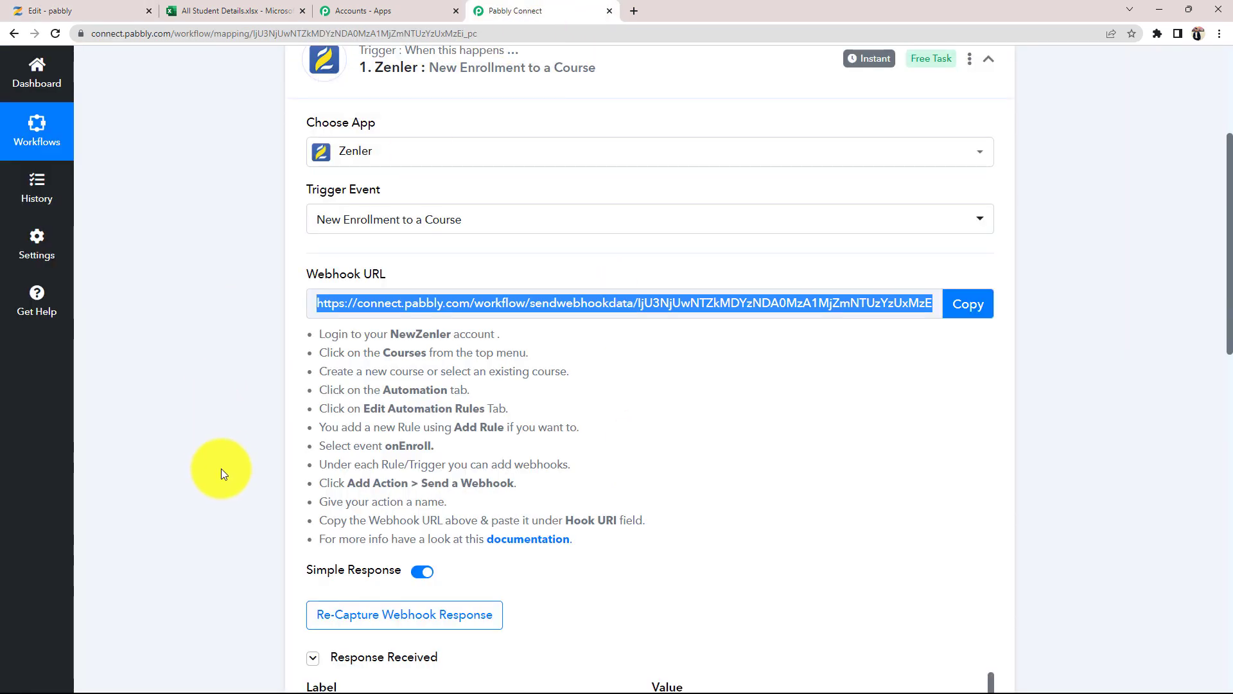
{"action": "scroll", "coordinate": [221, 474], "scroll_direction": "down", "scroll_amount": 3}
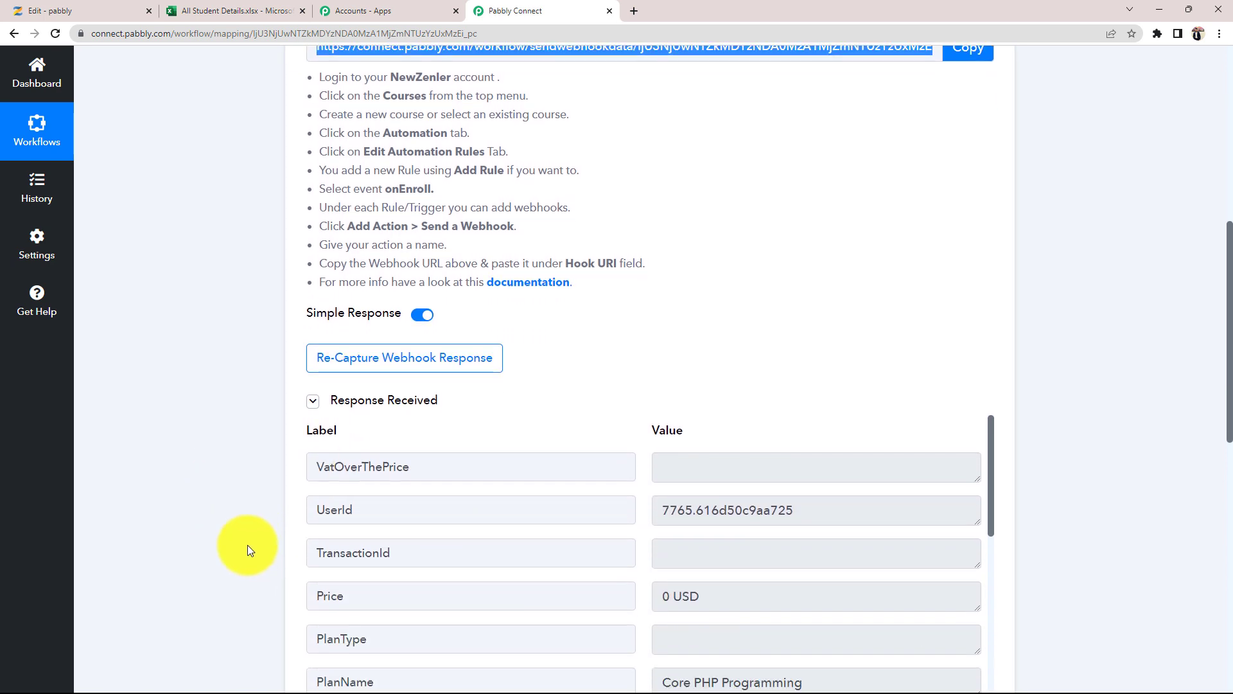
{"action": "scroll", "coordinate": [739, 578], "scroll_direction": "down", "scroll_amount": 2}
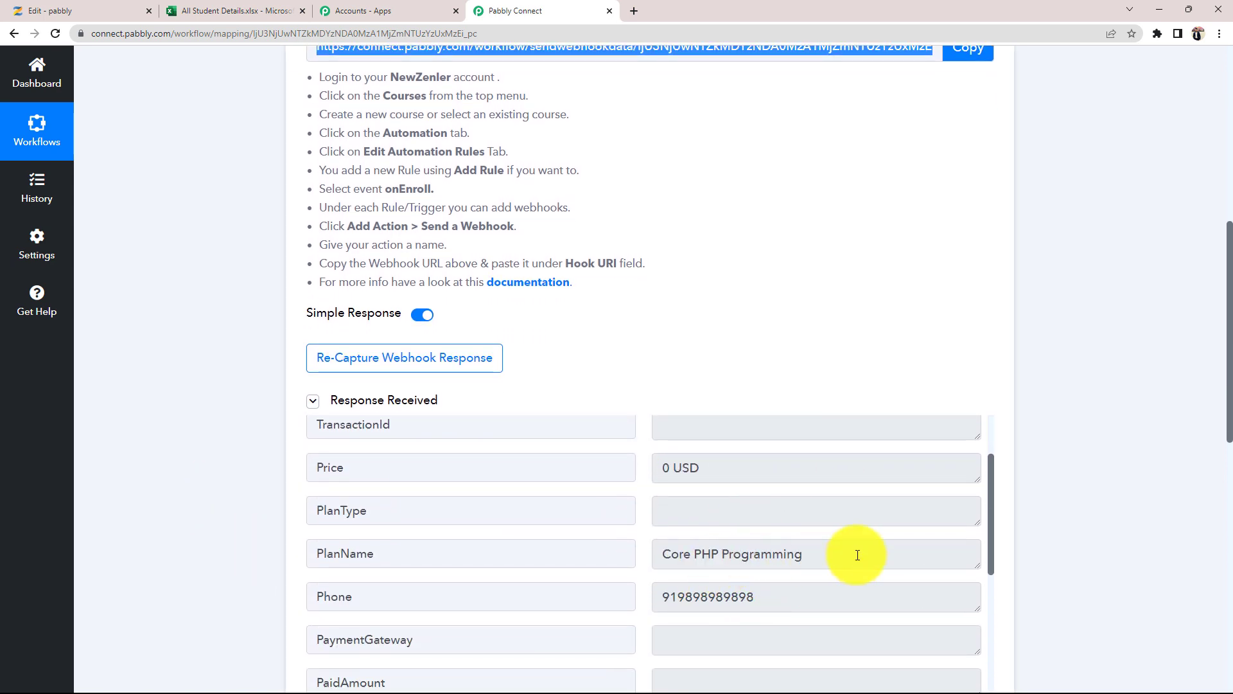
{"action": "left_click_drag", "start_coordinate": [857, 554], "coordinate": [637, 555]}
{"action": "scroll", "coordinate": [707, 559], "scroll_direction": "up", "scroll_amount": 2}
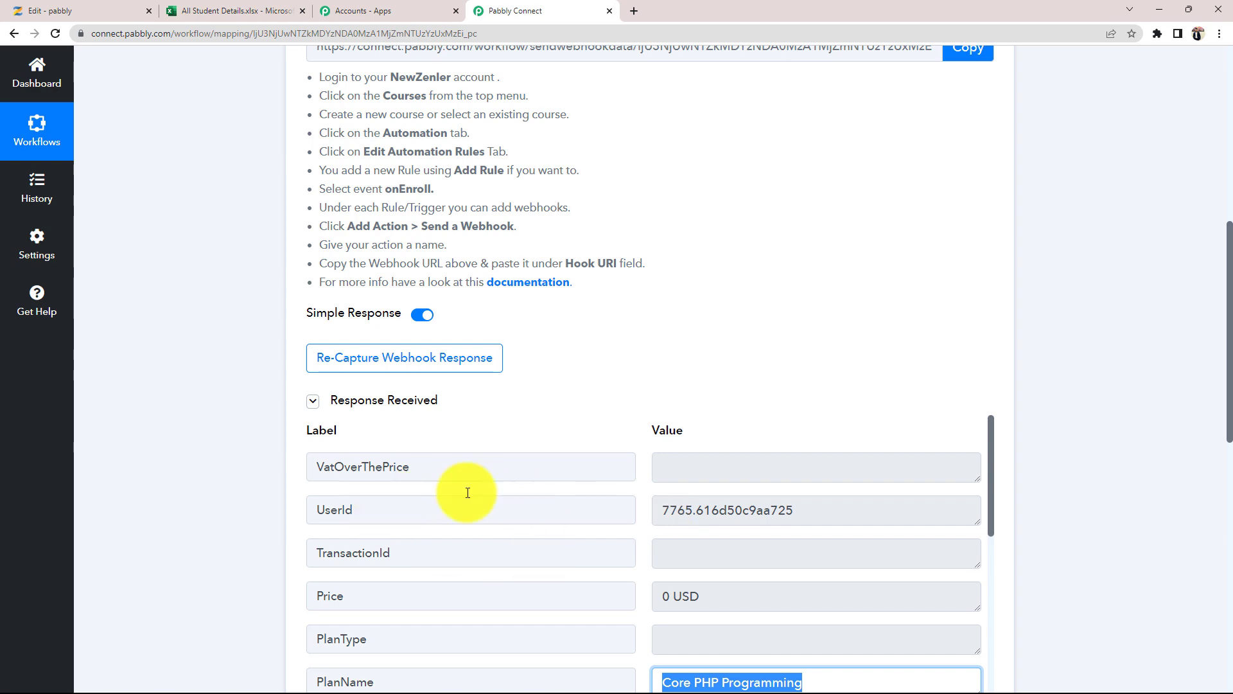
{"action": "left_click", "coordinate": [367, 362]}
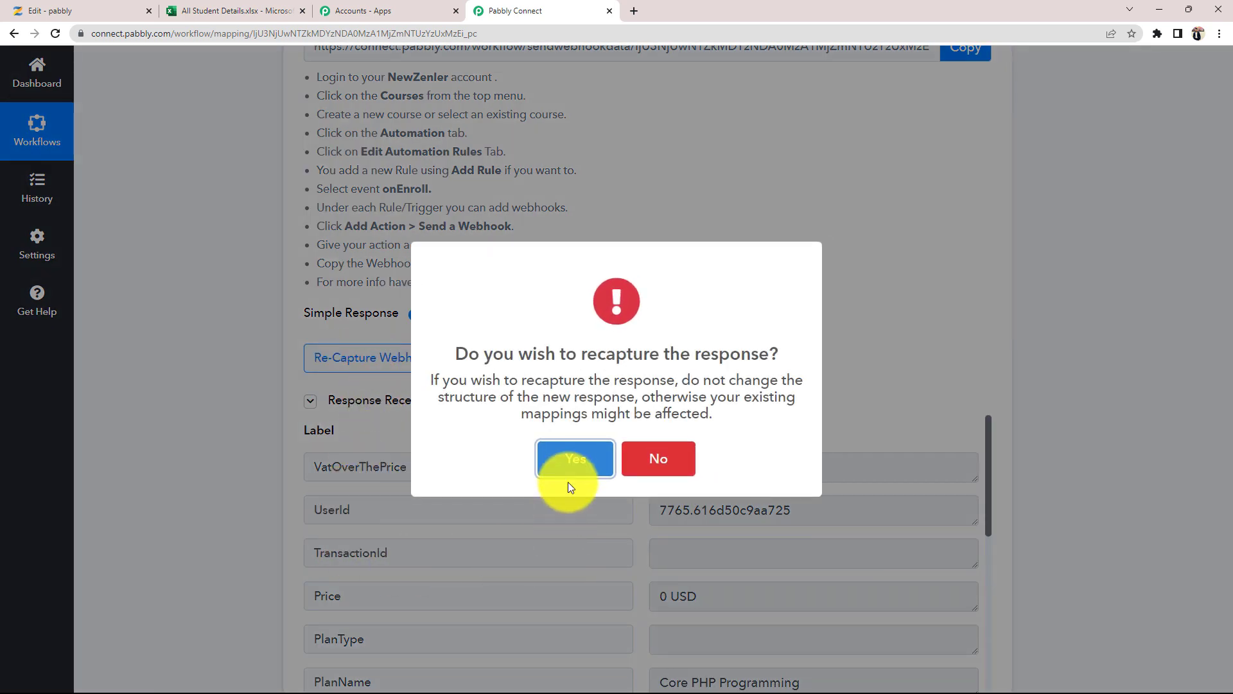
{"action": "left_click", "coordinate": [560, 460]}
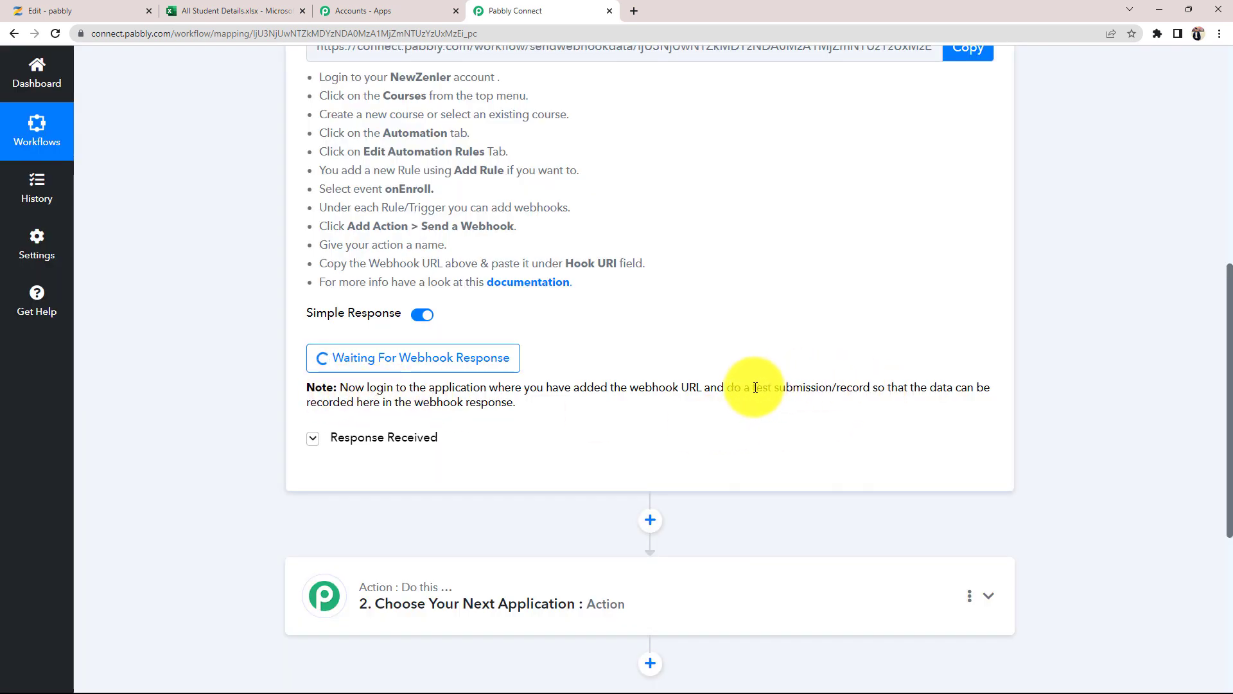
{"action": "left_click_drag", "start_coordinate": [755, 387], "coordinate": [871, 388]}
{"action": "left_click", "coordinate": [848, 419]}
{"action": "left_click", "coordinate": [45, 11]}
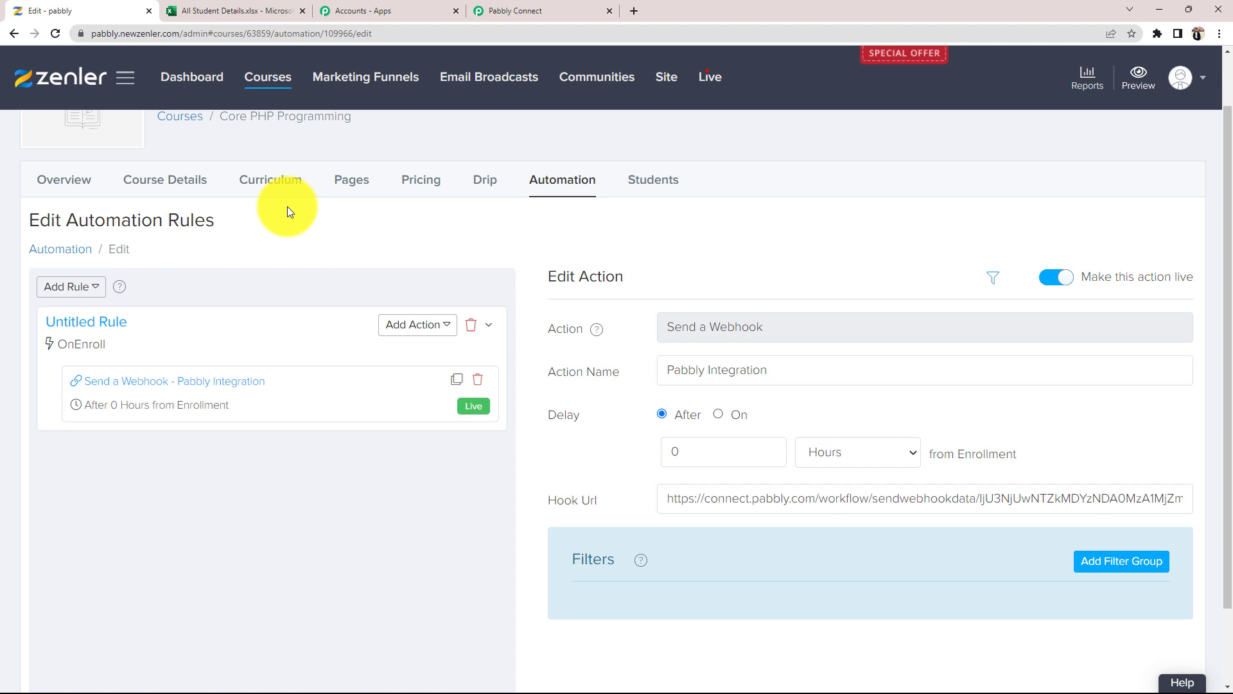
- Open the course's visitor sales page in an incognito window and go to Sign In
{"action": "scroll", "coordinate": [664, 295], "scroll_direction": "up", "scroll_amount": 1}
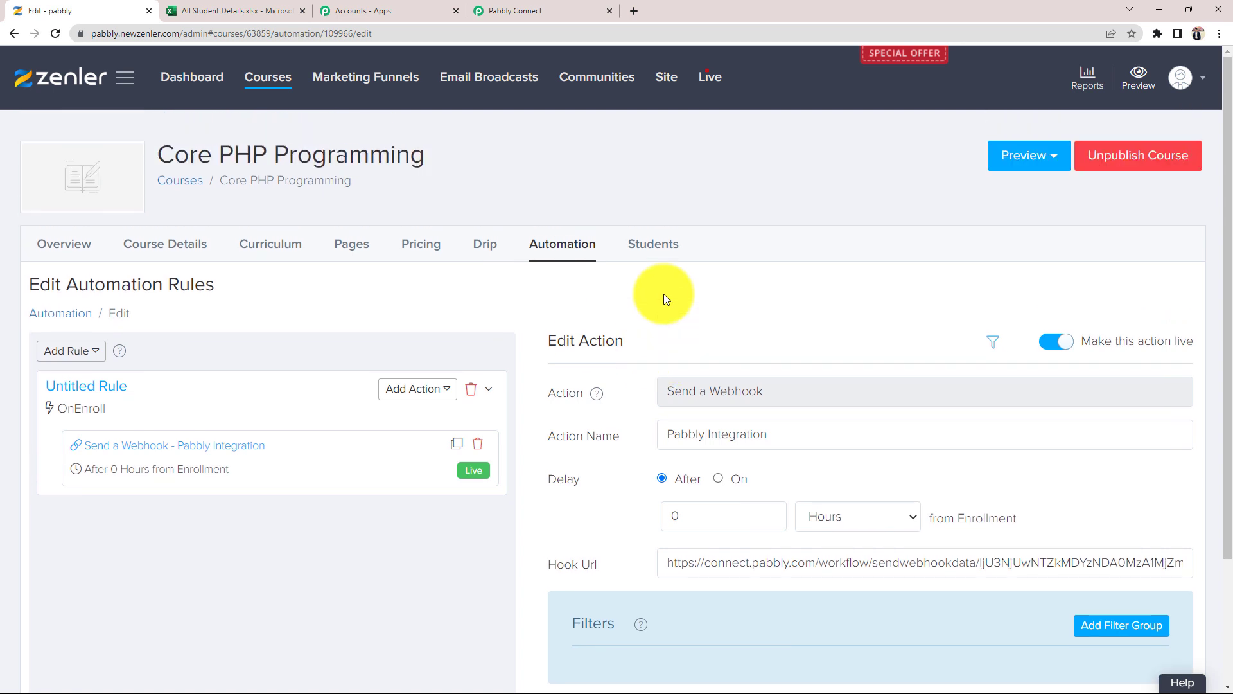
{"action": "left_click", "coordinate": [1015, 166]}
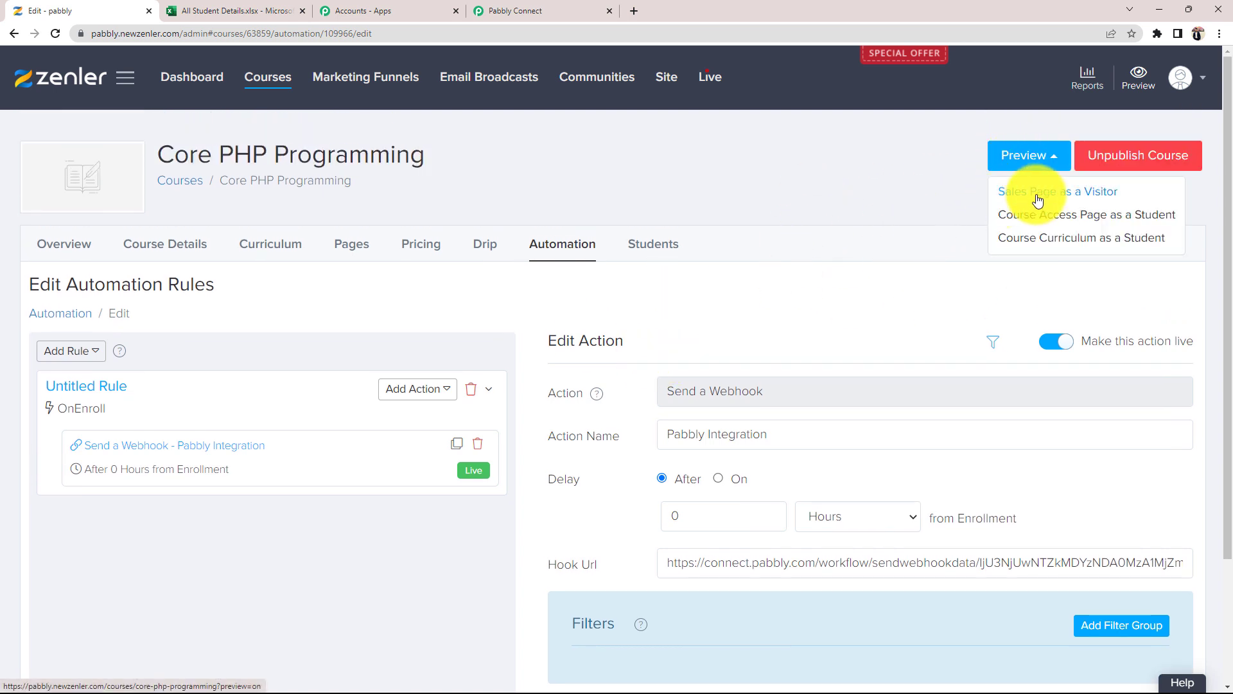
{"action": "right_click", "coordinate": [1025, 191]}
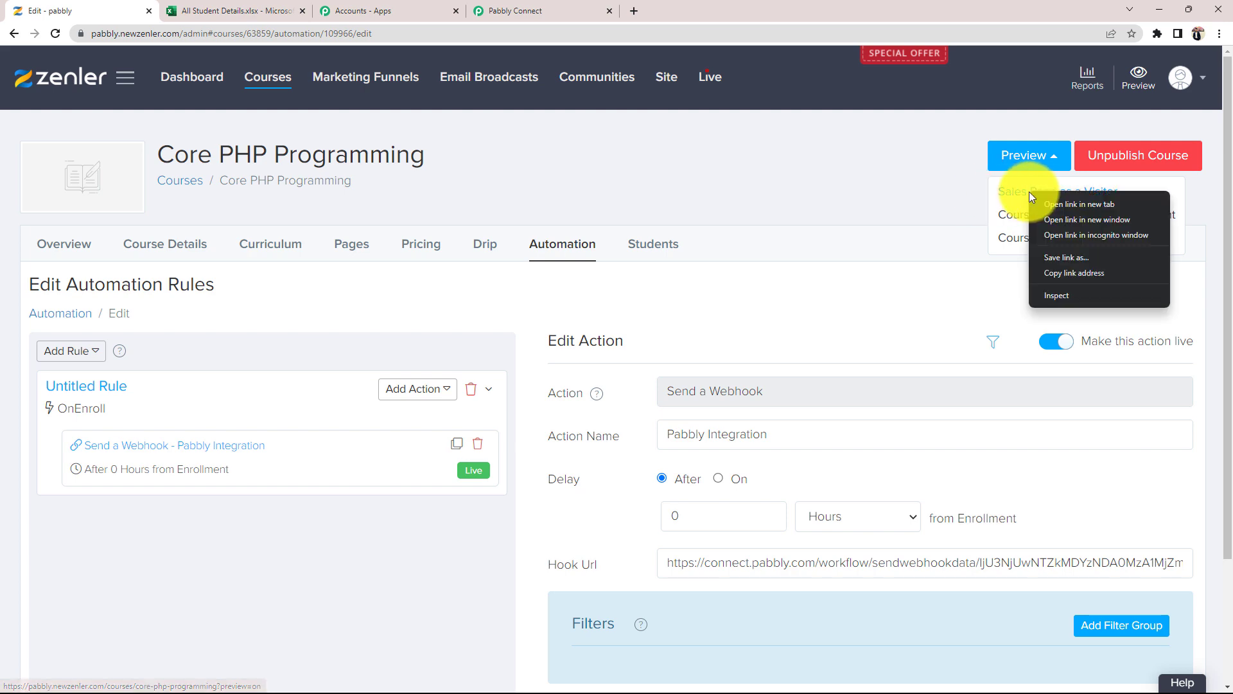
{"action": "left_click", "coordinate": [1067, 236]}
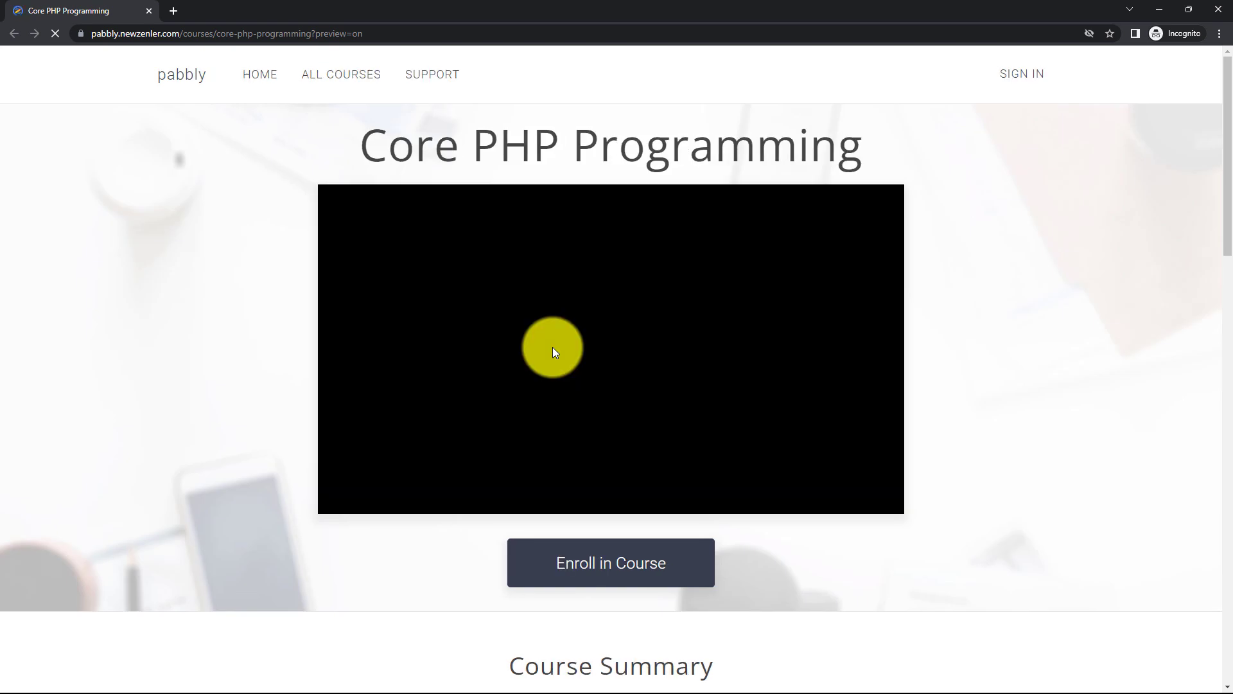
{"action": "left_click", "coordinate": [1018, 77]}
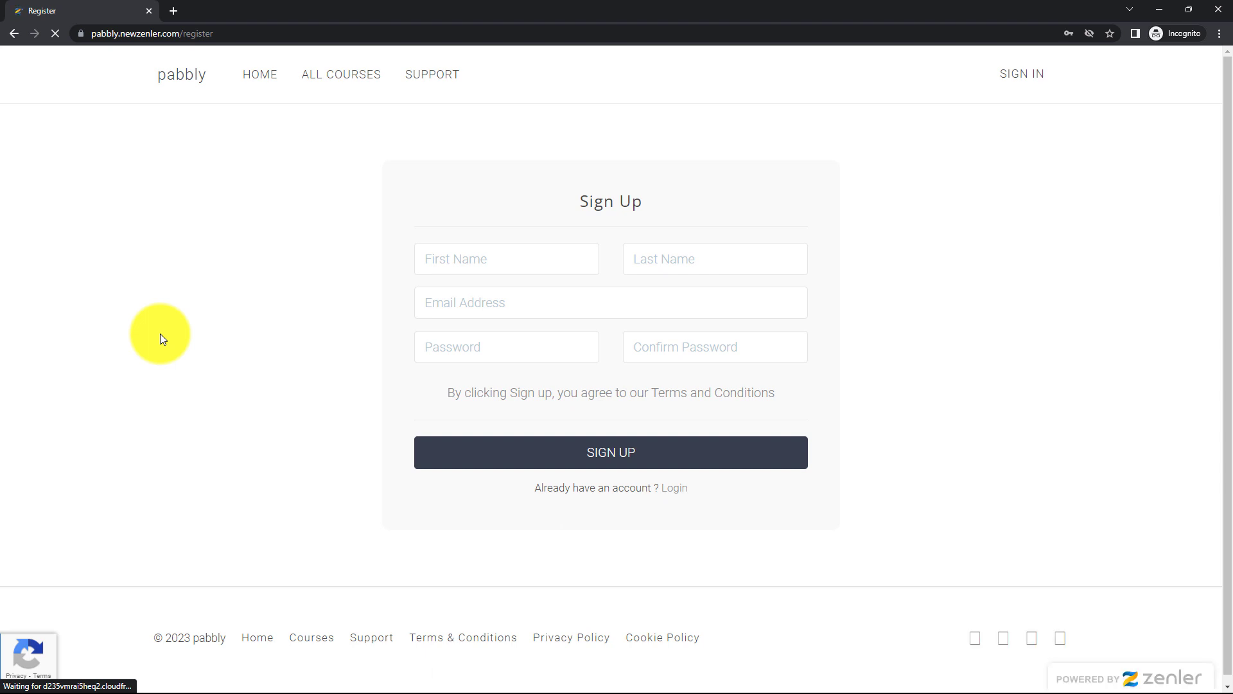
- Autofill the sign-up form, replace the email with a new test address, and sign up
{"action": "left_click", "coordinate": [448, 248]}
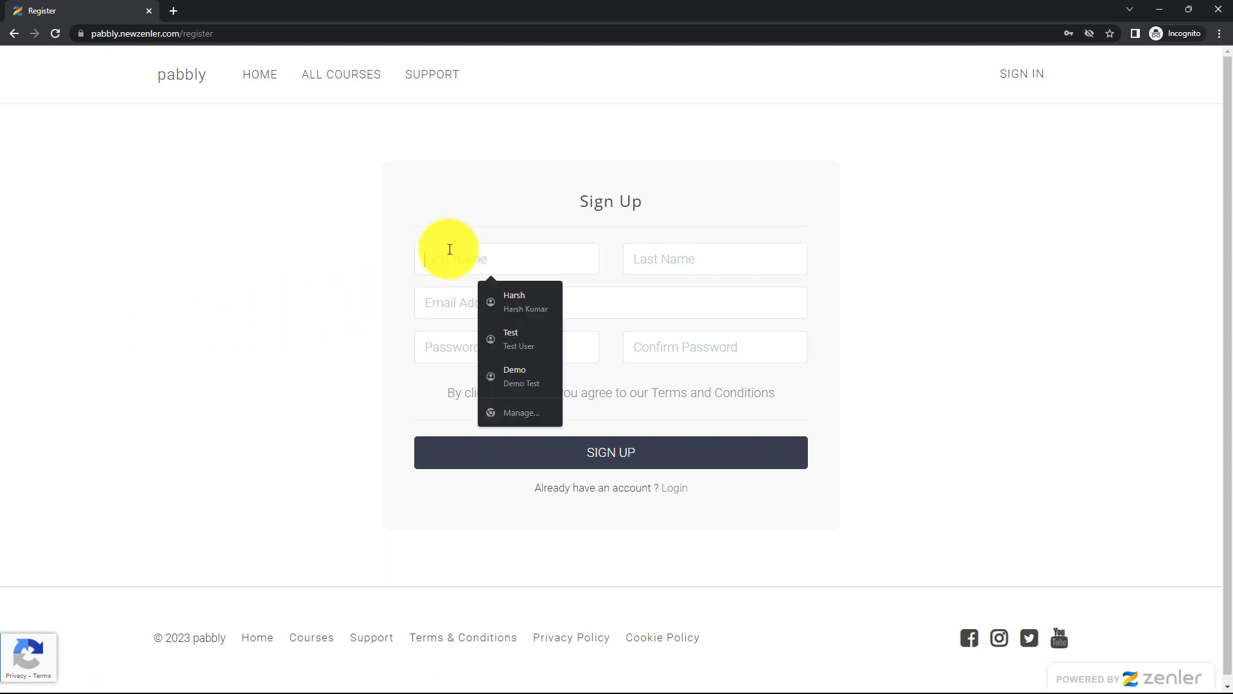
{"action": "left_click", "coordinate": [503, 348]}
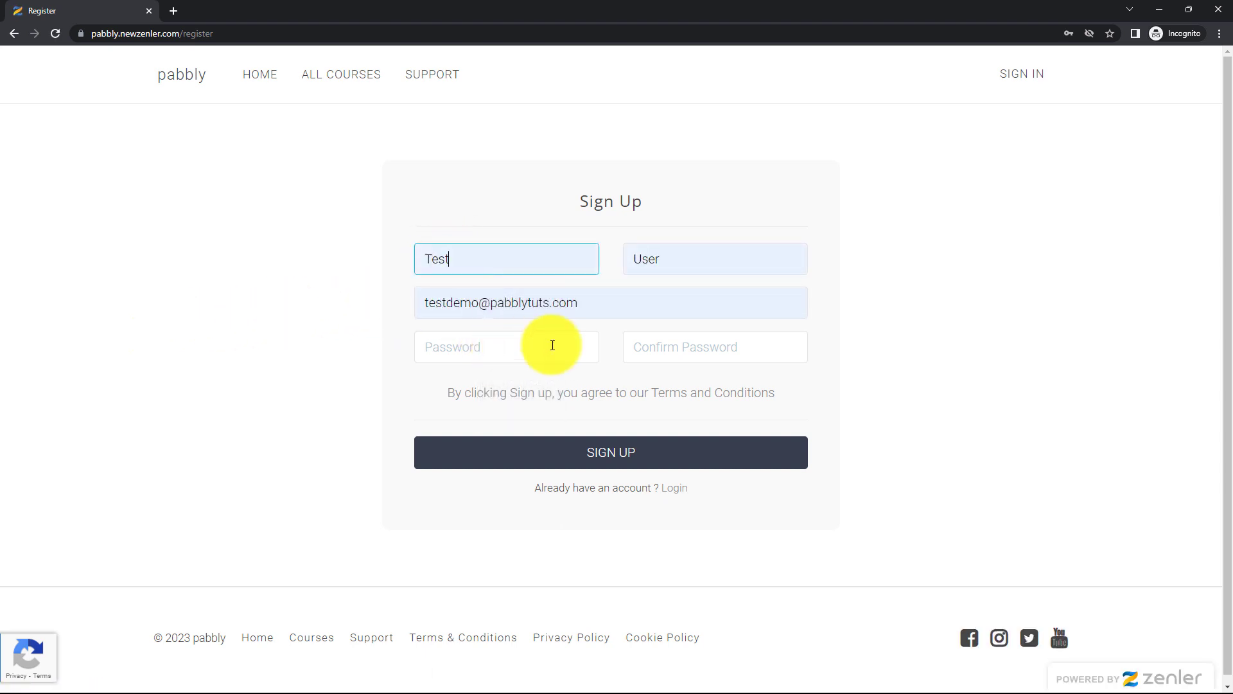
{"action": "left_click", "coordinate": [632, 308]}
{"action": "key", "text": "ctrl+a"}
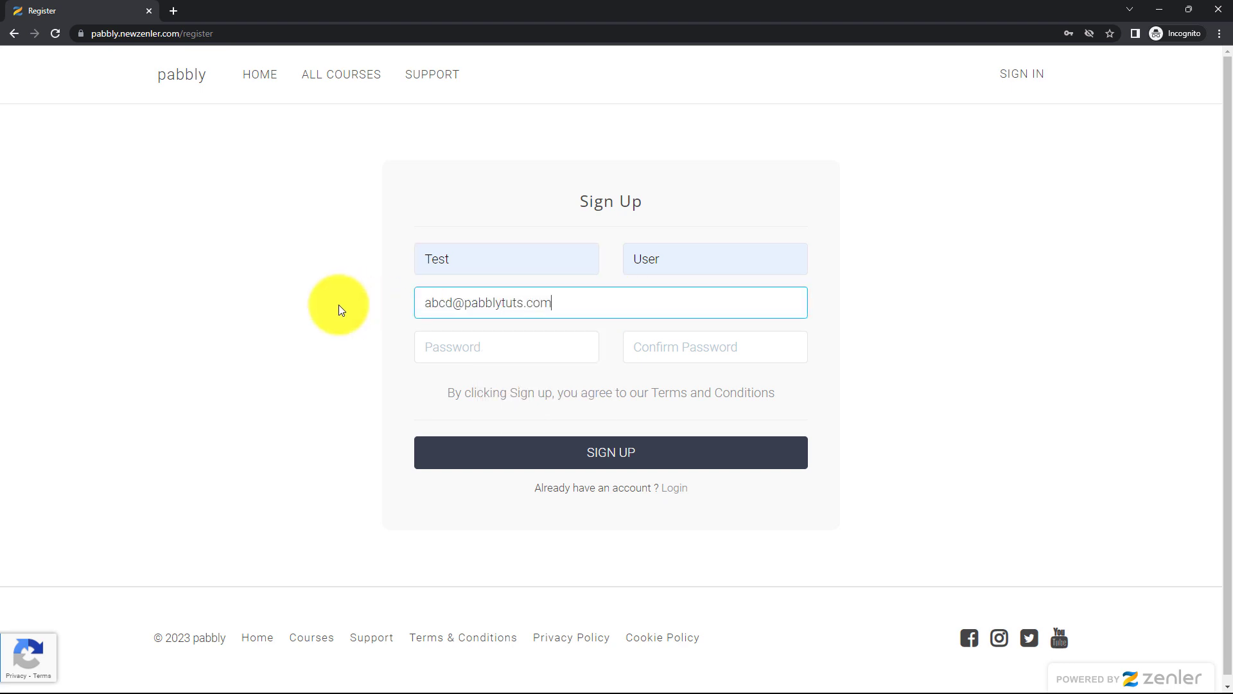
{"action": "key", "text": "Tab"}
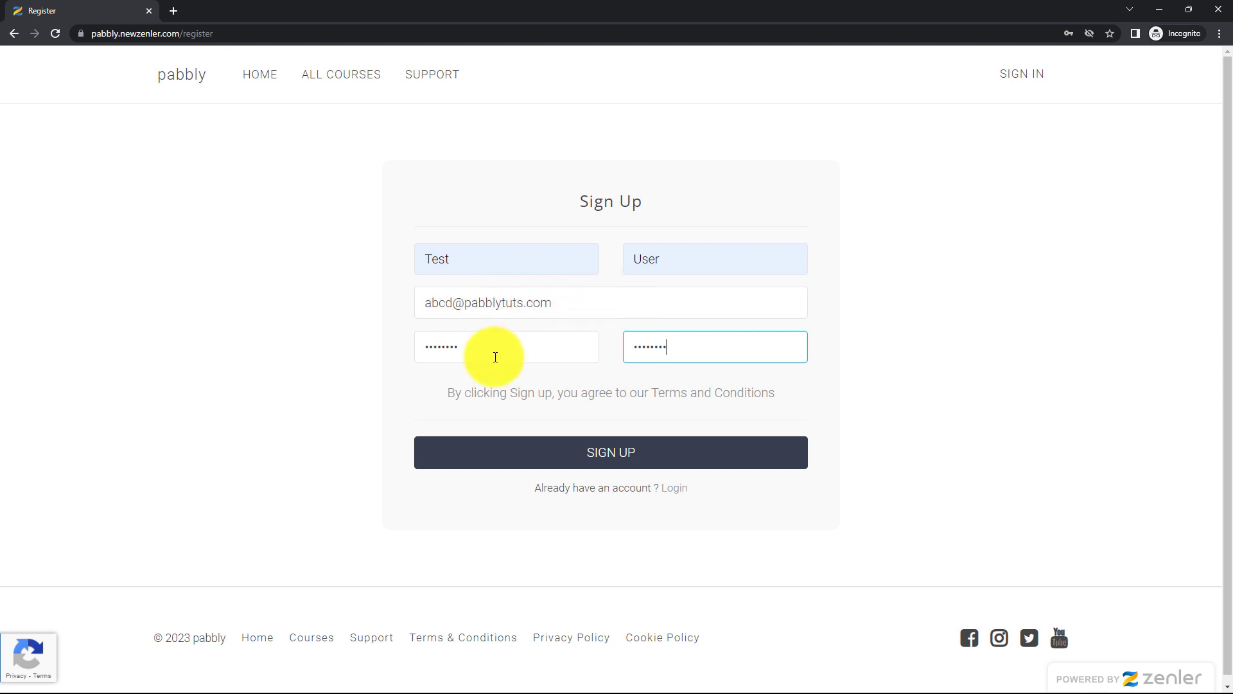
{"action": "left_click", "coordinate": [610, 457]}
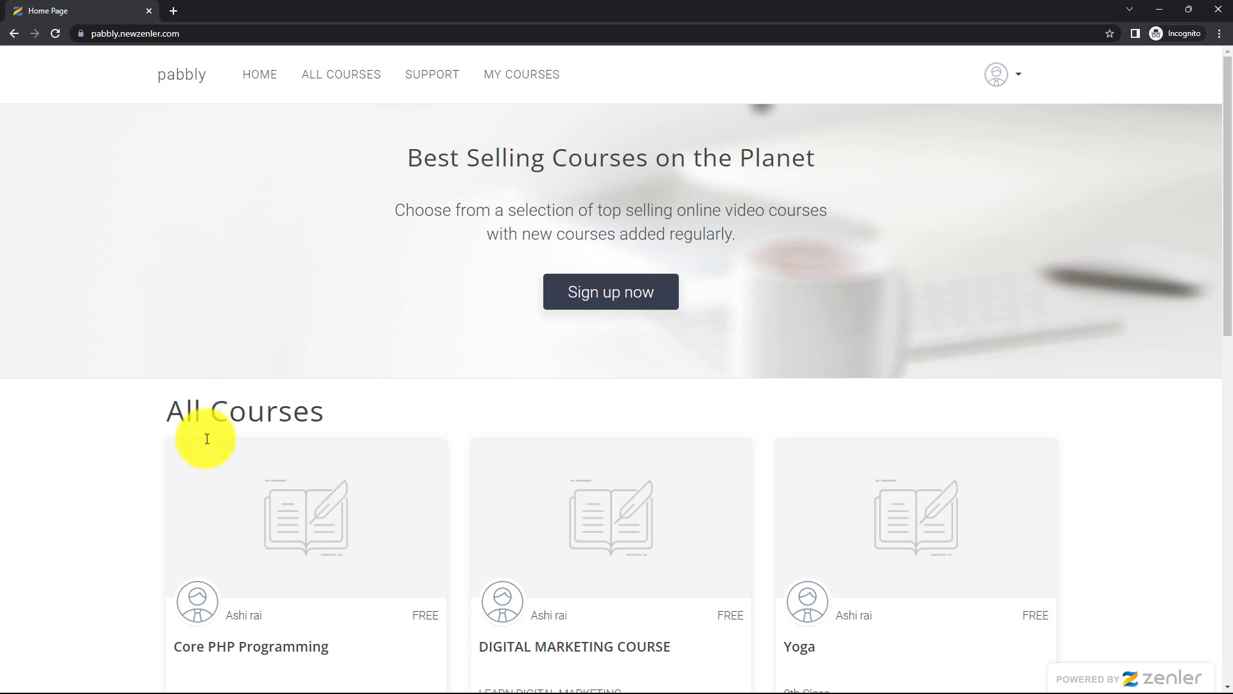
- Enroll the test student in Core PHP Programming for free
{"action": "scroll", "coordinate": [125, 481], "scroll_direction": "down", "scroll_amount": 3}
{"action": "scroll", "coordinate": [663, 344], "scroll_direction": "down", "scroll_amount": 1}
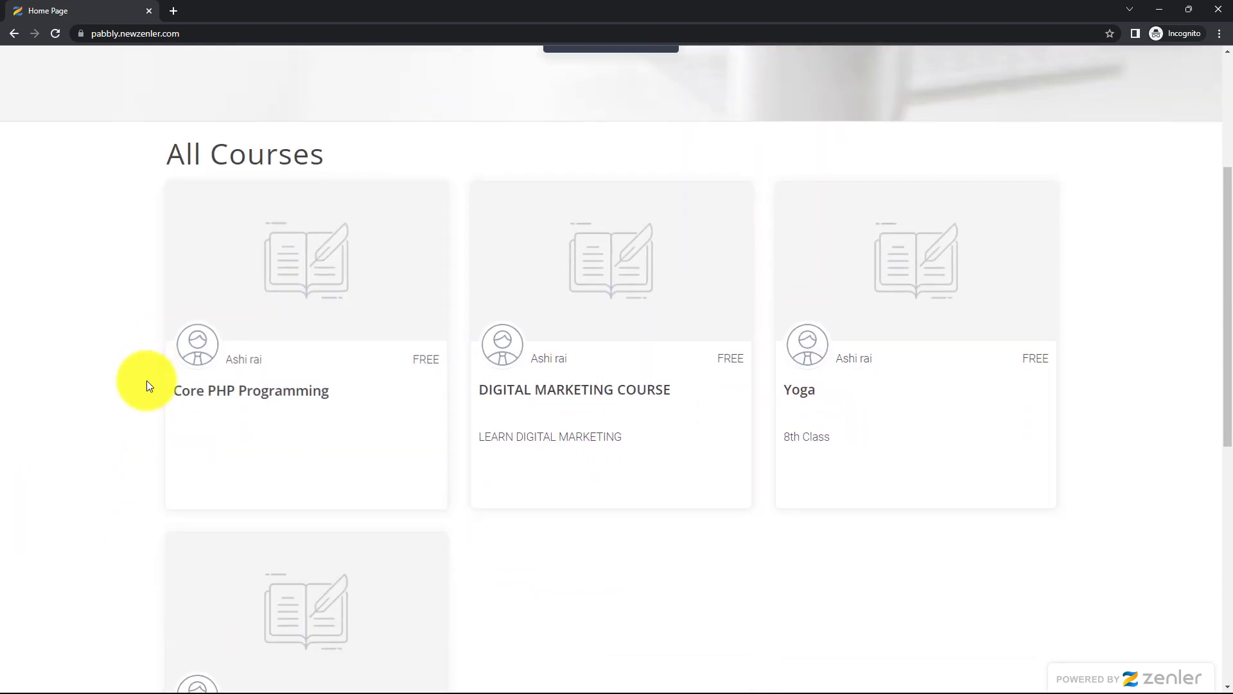
{"action": "left_click", "coordinate": [233, 397]}
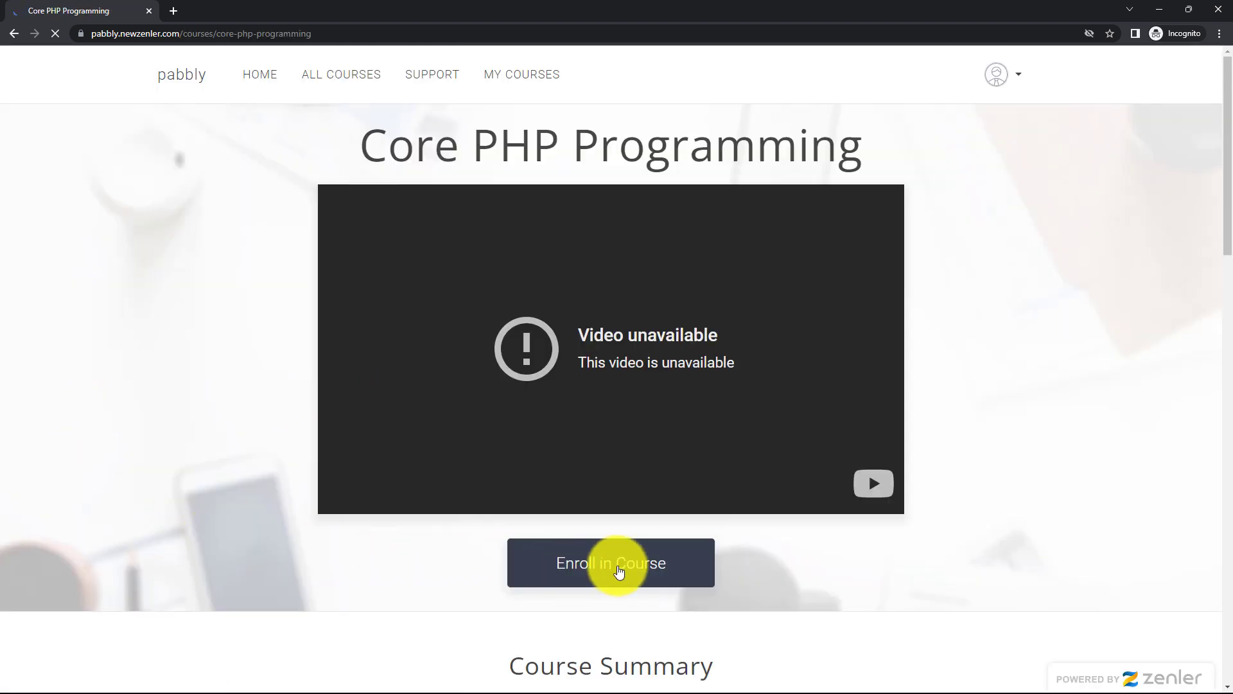
{"action": "left_click", "coordinate": [619, 568]}
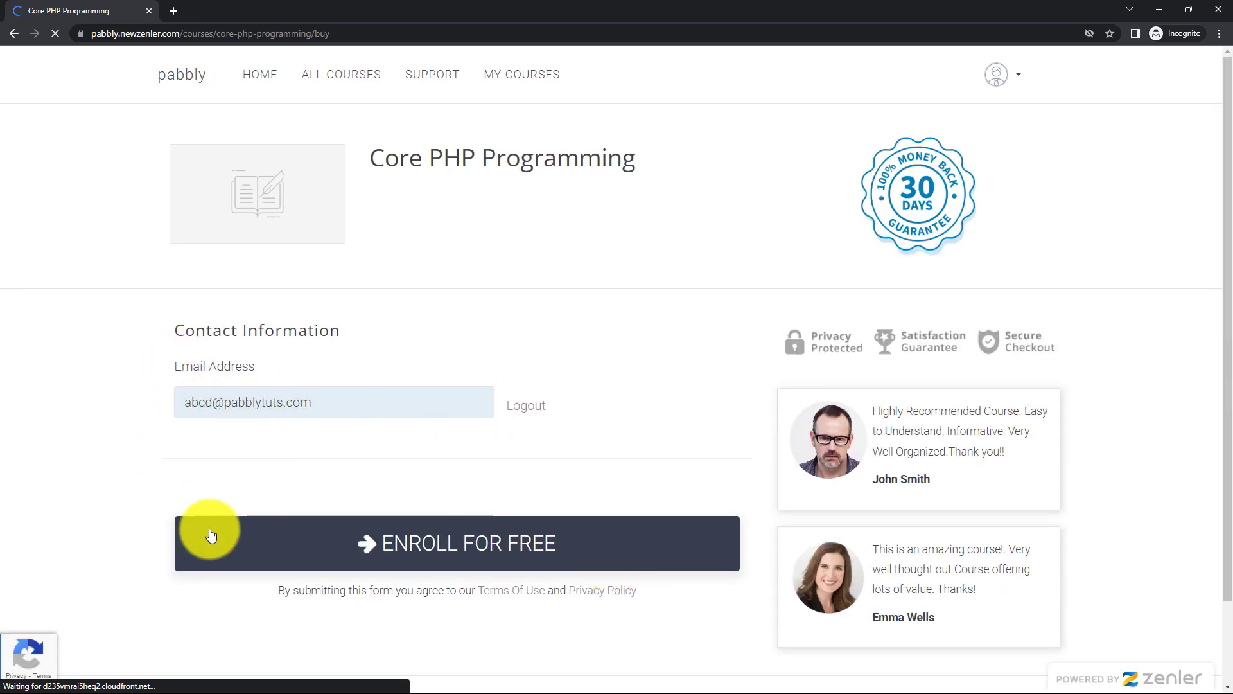
{"action": "left_click", "coordinate": [414, 548]}
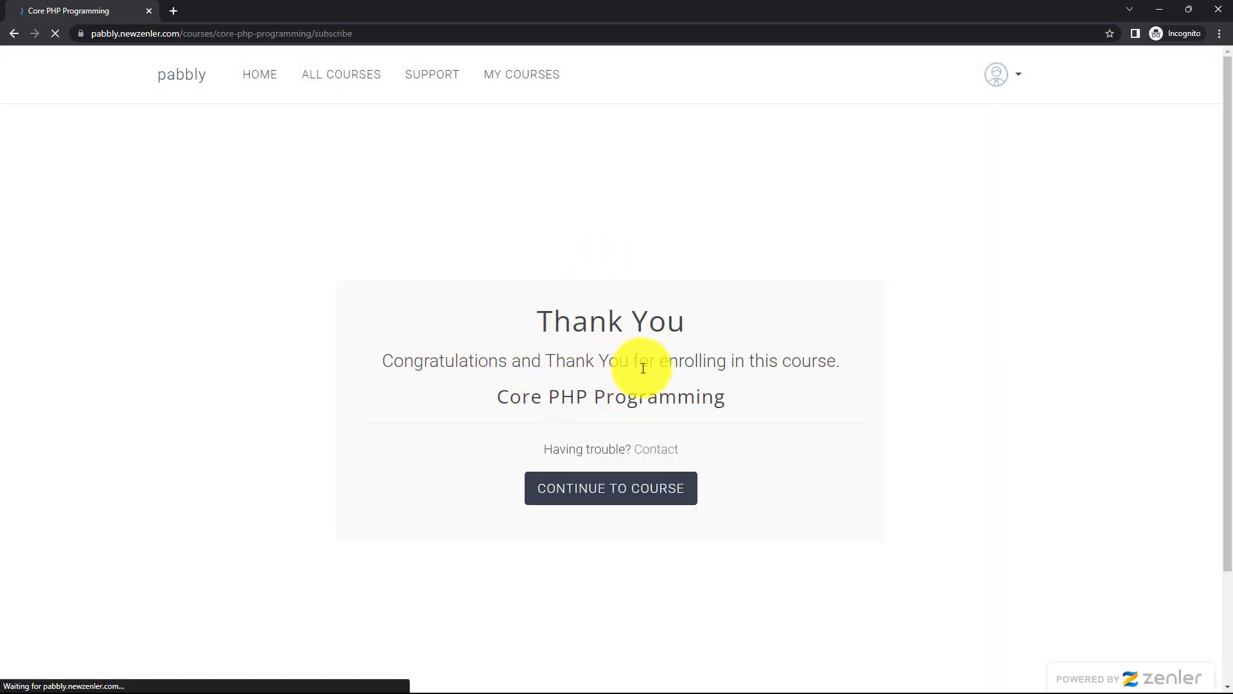
- Point out the enrolled course on the thank-you page and switch back to the admin Chrome window
{"action": "left_click_drag", "start_coordinate": [499, 394], "coordinate": [755, 413]}
{"action": "left_click", "coordinate": [605, 396]}
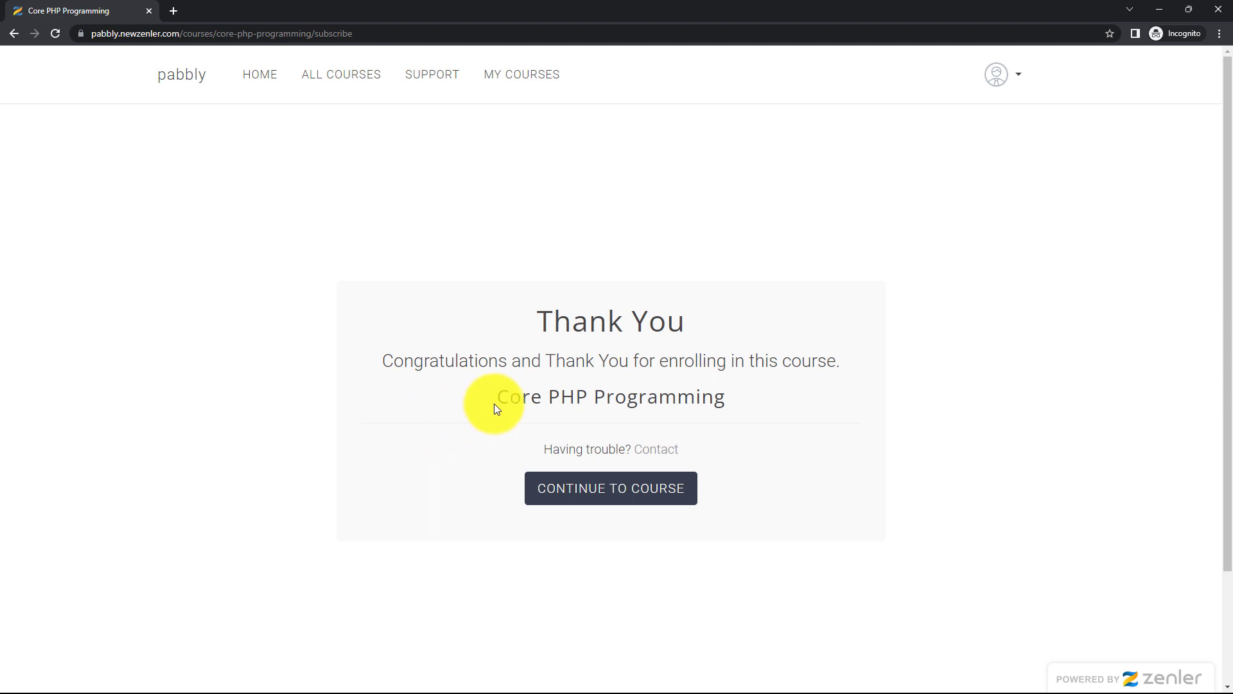
{"action": "left_click_drag", "start_coordinate": [497, 399], "coordinate": [751, 398]}
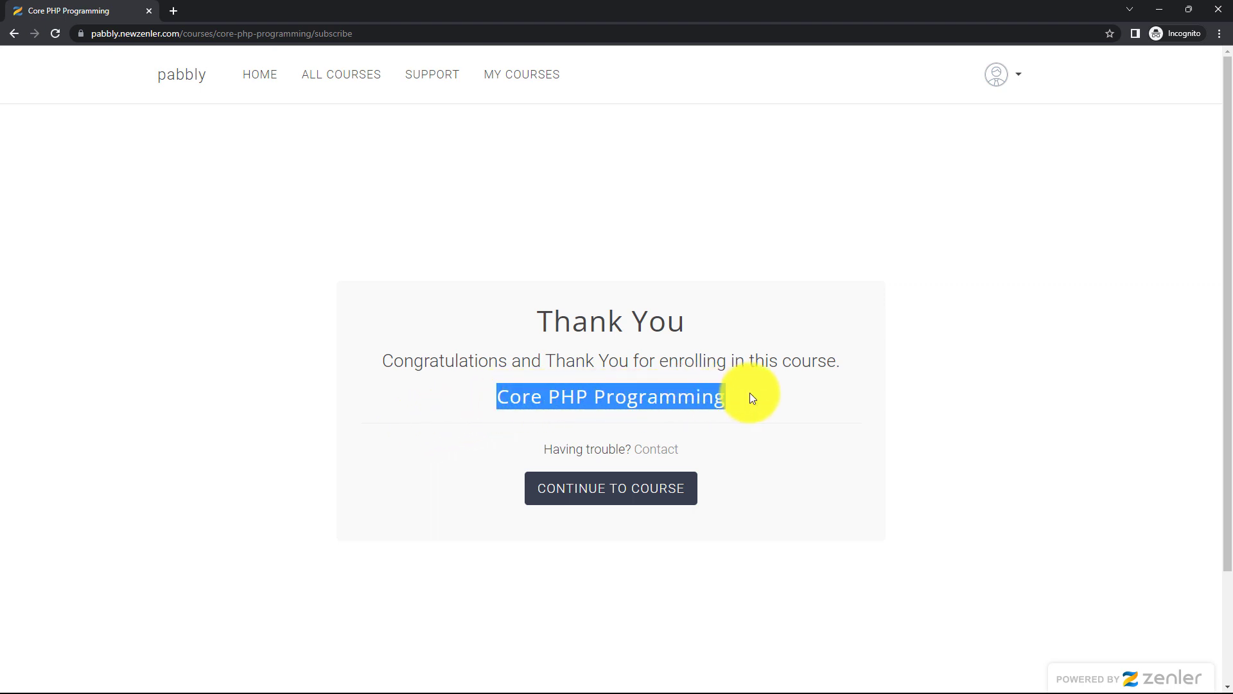
{"action": "left_click", "coordinate": [764, 395]}
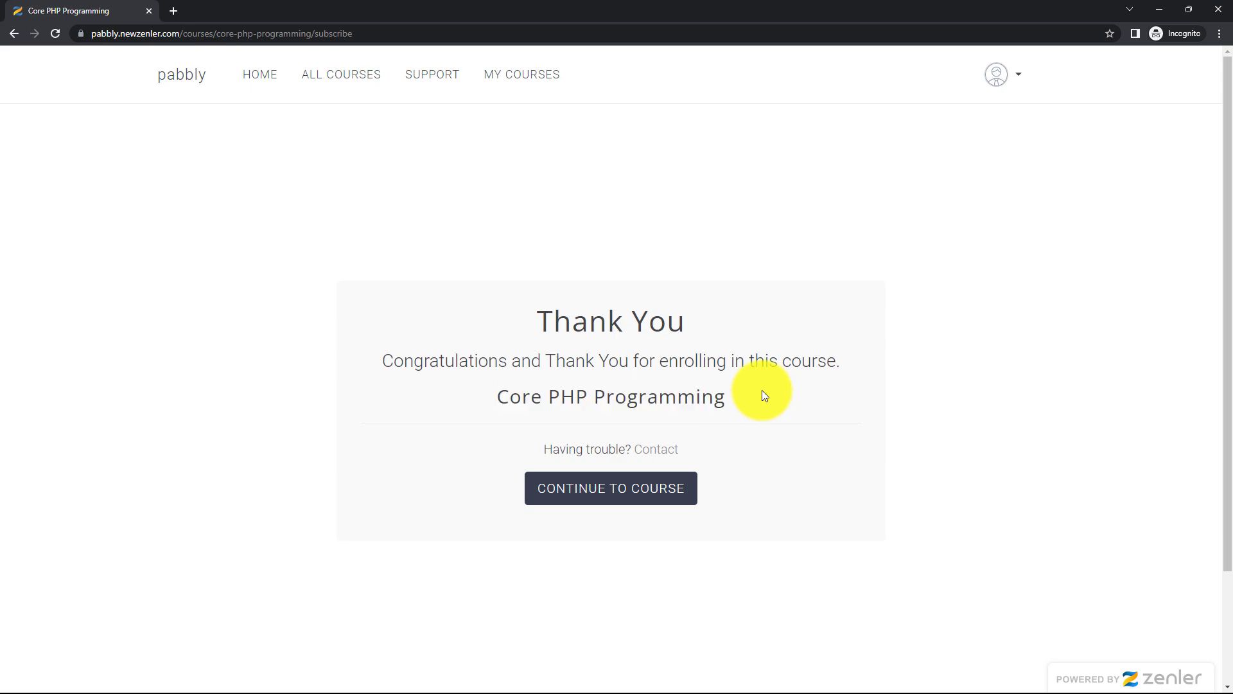
{"action": "mouse_move", "coordinate": [639, 667]}
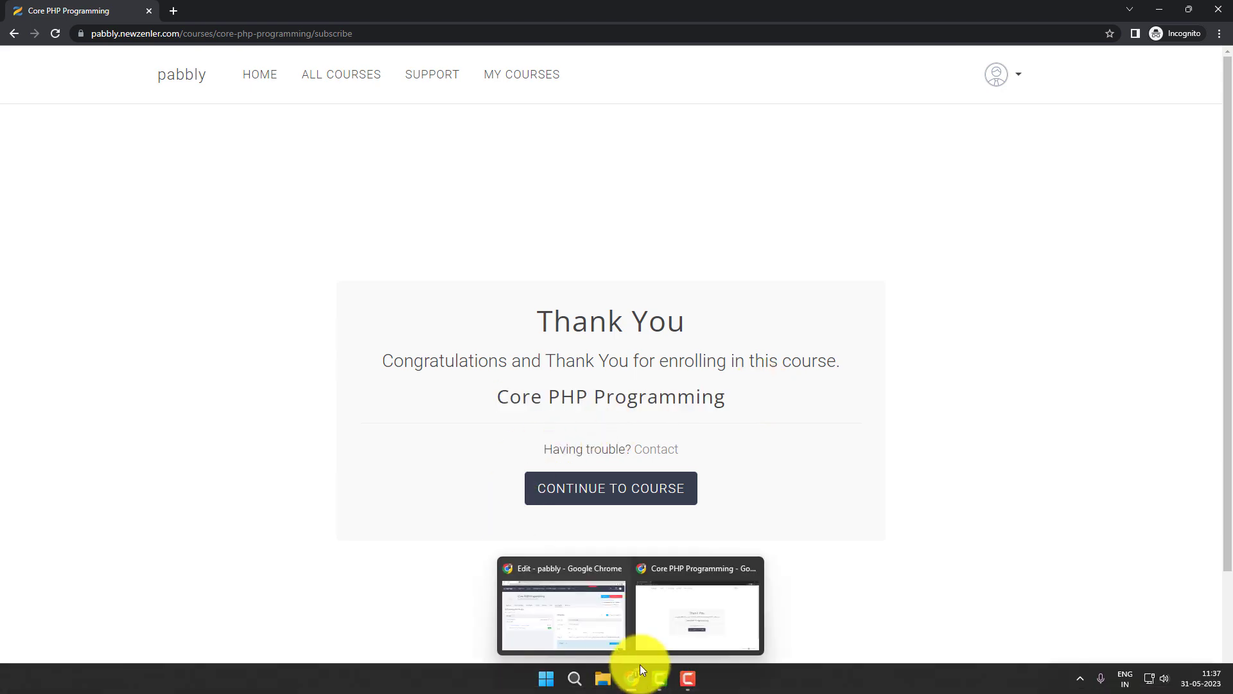
{"action": "left_click", "coordinate": [580, 601]}
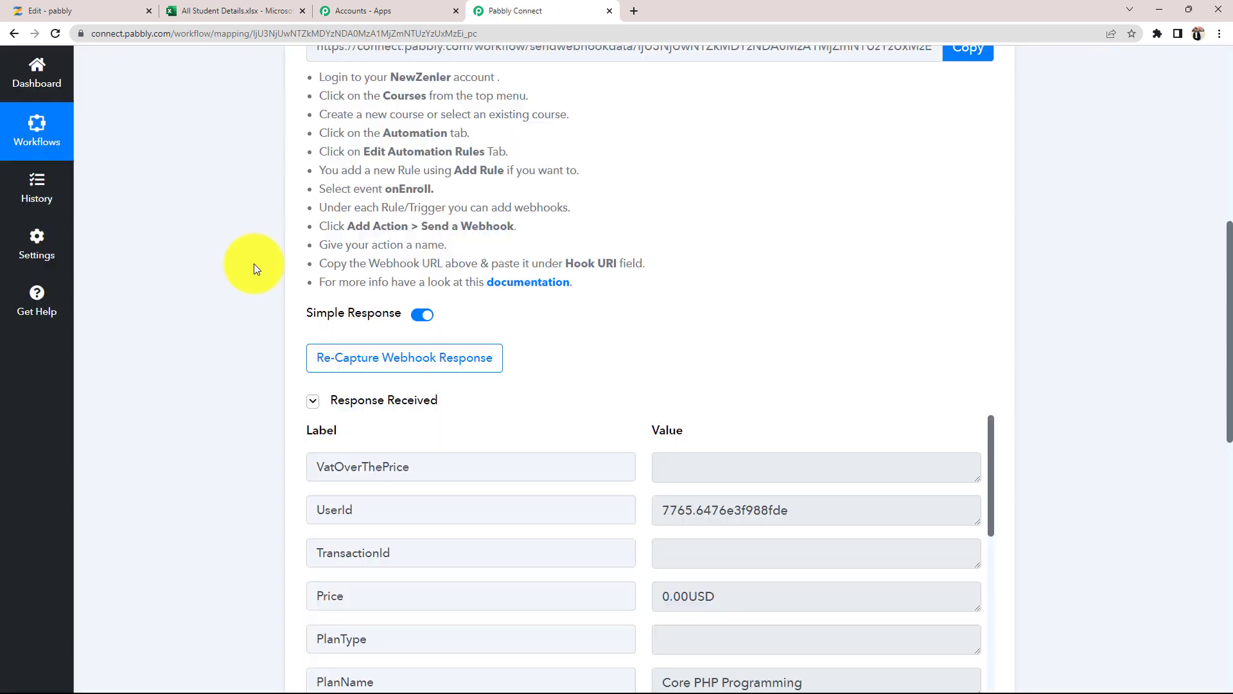
- Review the captured PlanName, Name (Test), LastName (User), EnrollmentDate, Email and CourseId values
{"action": "scroll", "coordinate": [216, 419], "scroll_direction": "down", "scroll_amount": 2}
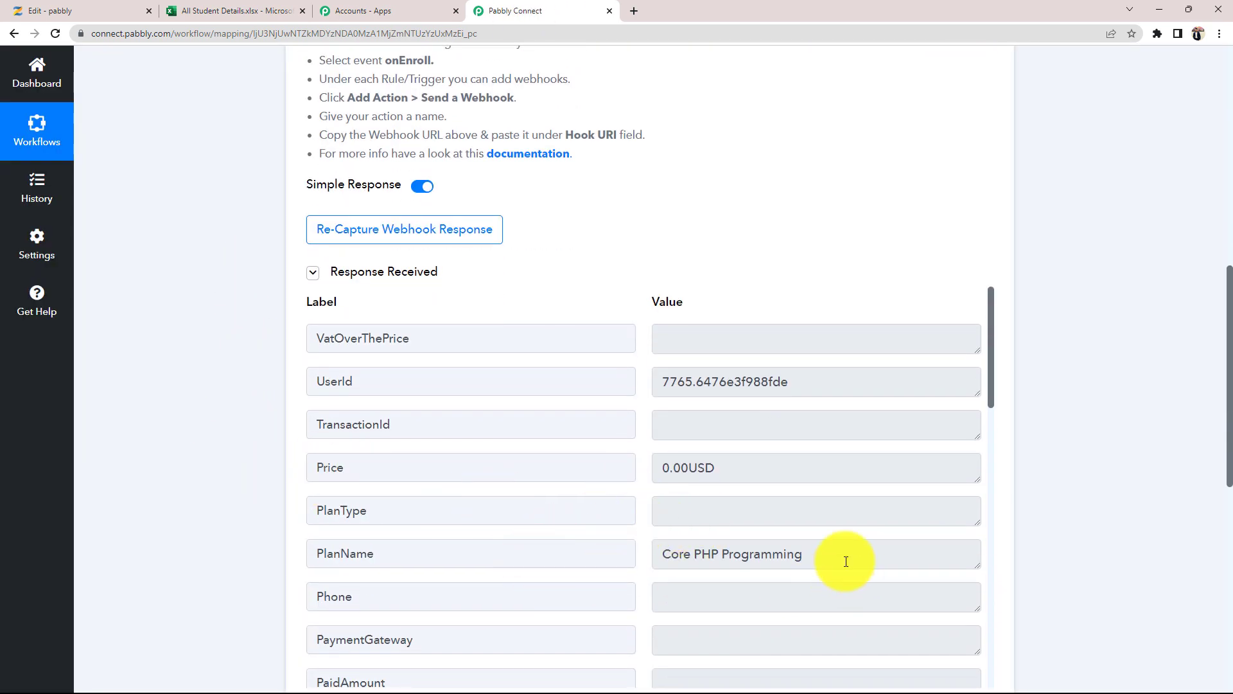
{"action": "left_click_drag", "start_coordinate": [846, 560], "coordinate": [656, 551]}
{"action": "scroll", "coordinate": [726, 566], "scroll_direction": "up", "scroll_amount": 1}
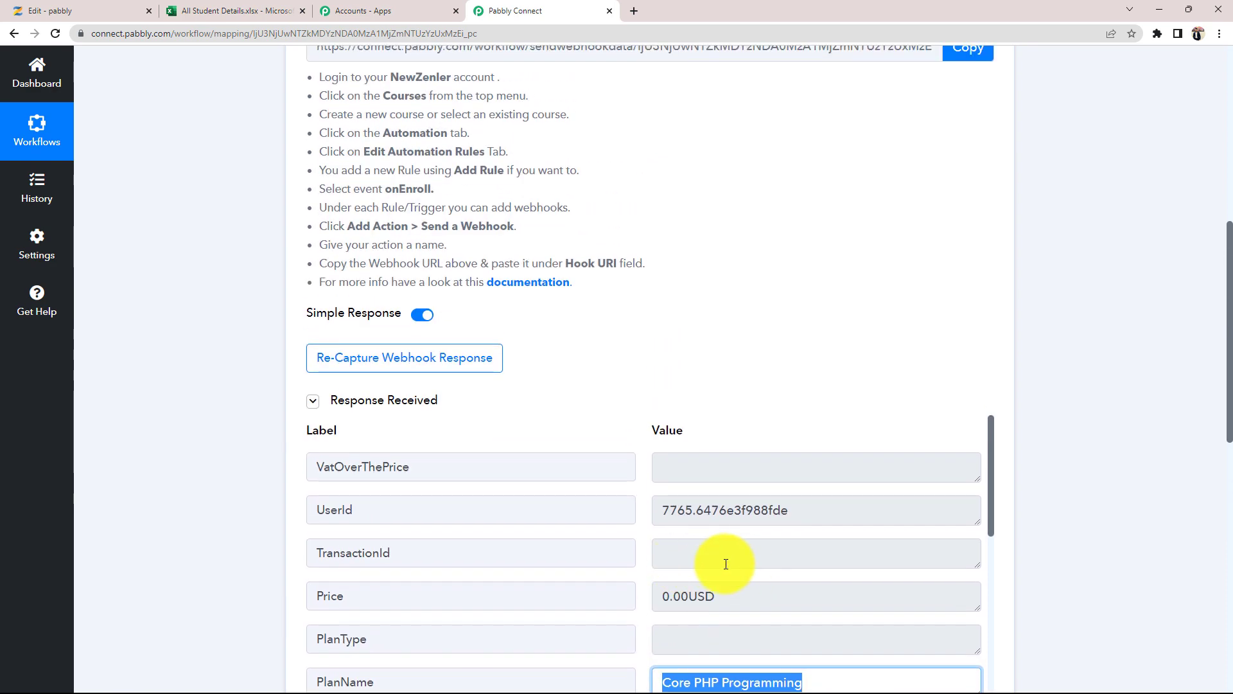
{"action": "scroll", "coordinate": [377, 570], "scroll_direction": "down", "scroll_amount": 3}
{"action": "scroll", "coordinate": [189, 543], "scroll_direction": "down", "scroll_amount": 1}
{"action": "scroll", "coordinate": [212, 536], "scroll_direction": "down", "scroll_amount": 3}
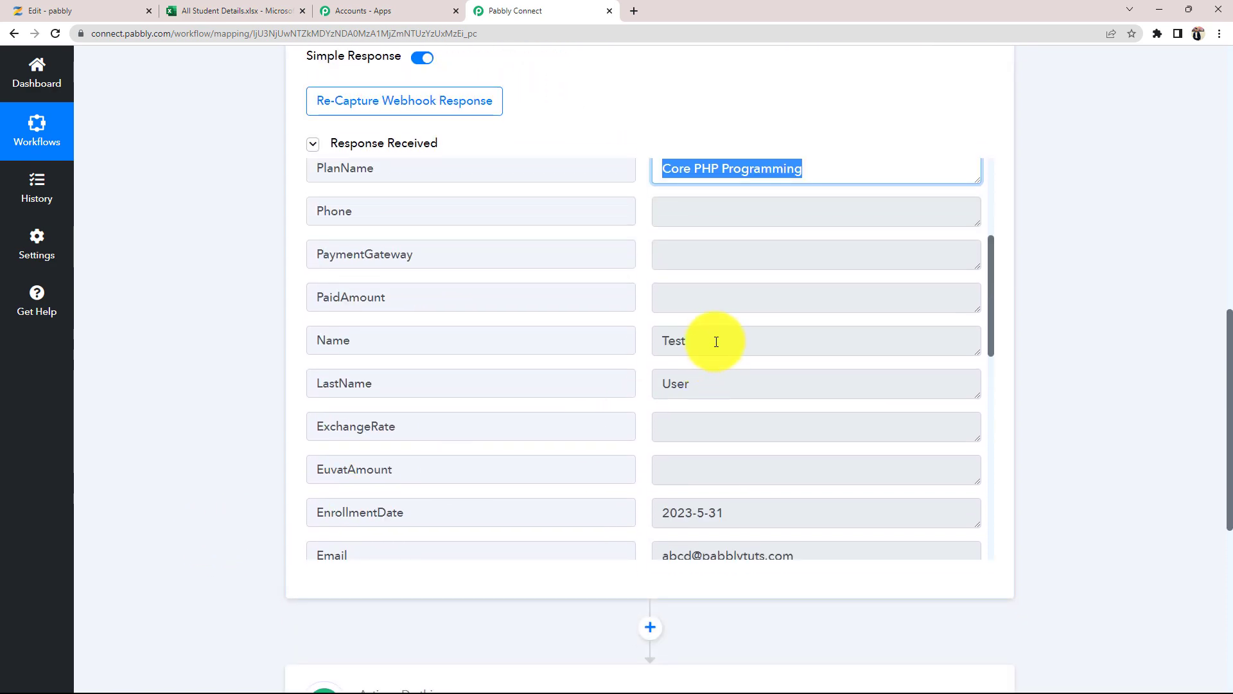
{"action": "left_click", "coordinate": [713, 340]}
{"action": "double_click", "coordinate": [713, 339]}
{"action": "left_click_drag", "start_coordinate": [732, 380], "coordinate": [640, 384]}
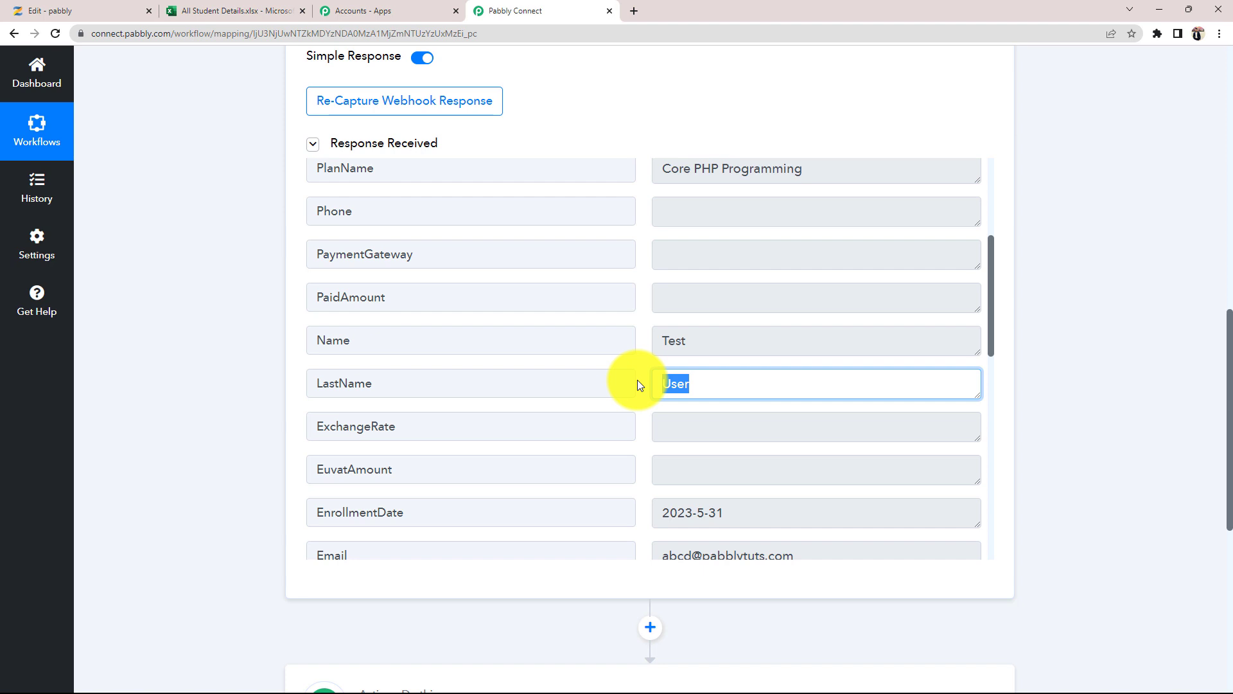
{"action": "scroll", "coordinate": [720, 437], "scroll_direction": "down", "scroll_amount": 1}
{"action": "triple_click", "coordinate": [730, 444]}
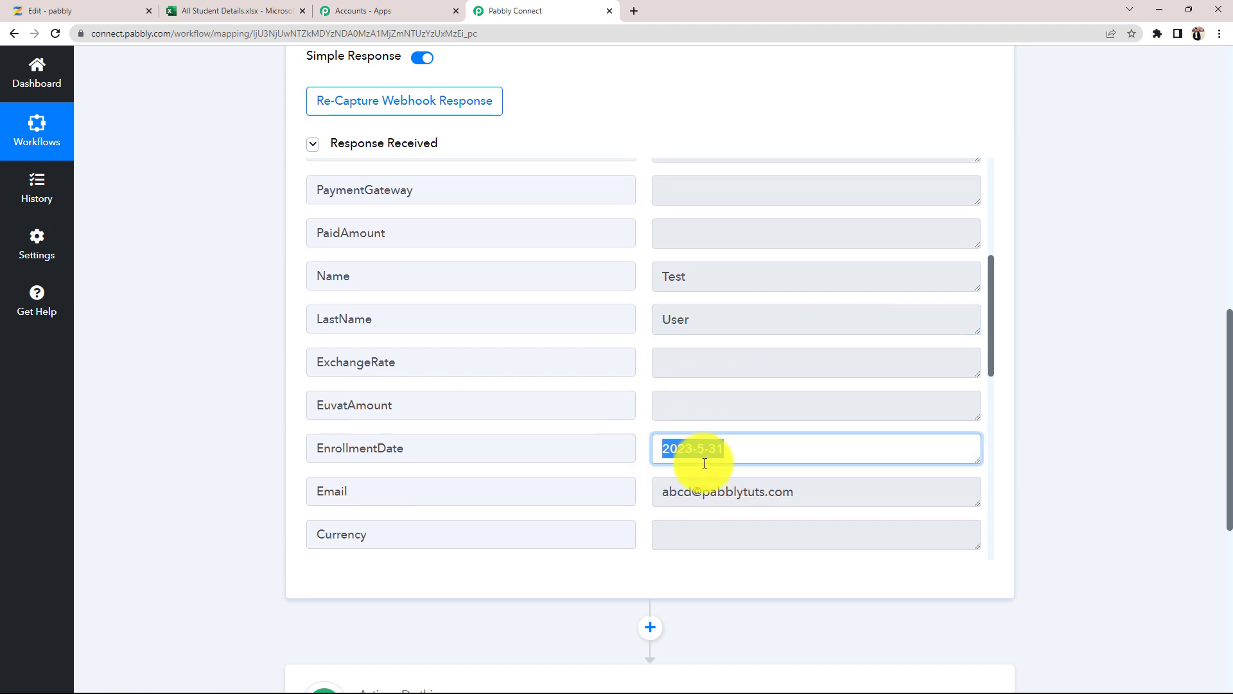
{"action": "scroll", "coordinate": [448, 473], "scroll_direction": "down", "scroll_amount": 2}
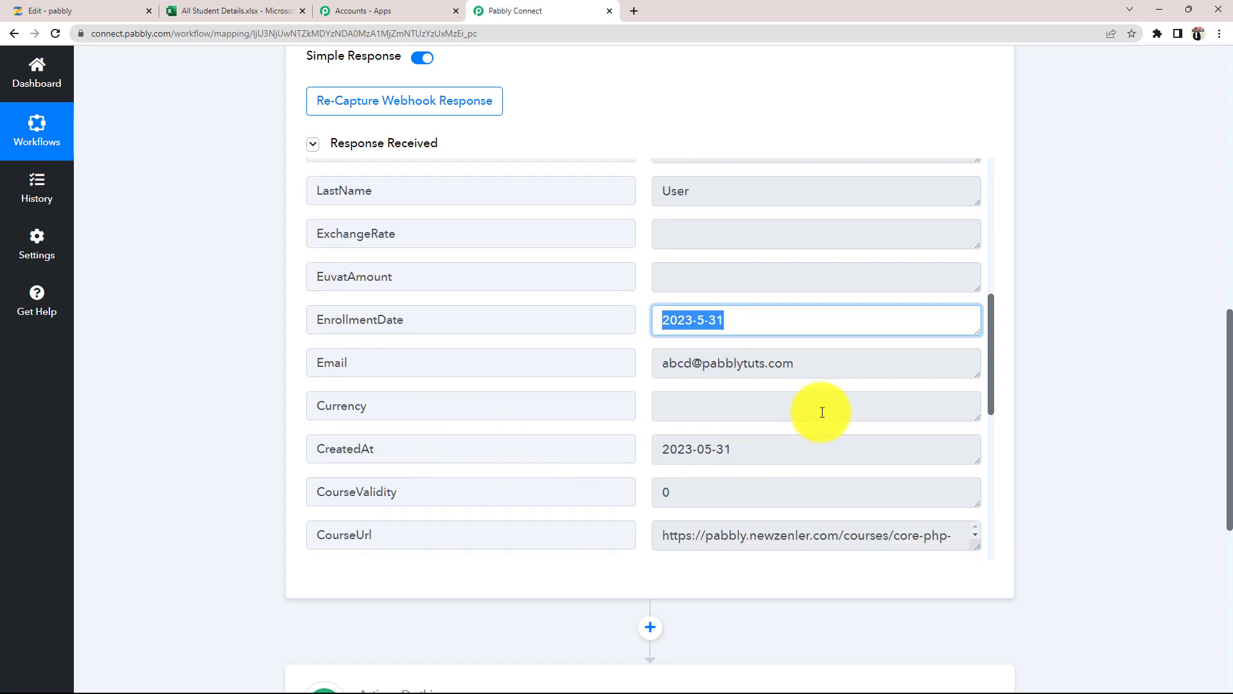
{"action": "left_click_drag", "start_coordinate": [820, 360], "coordinate": [711, 384]}
{"action": "scroll", "coordinate": [710, 403], "scroll_direction": "down", "scroll_amount": 2}
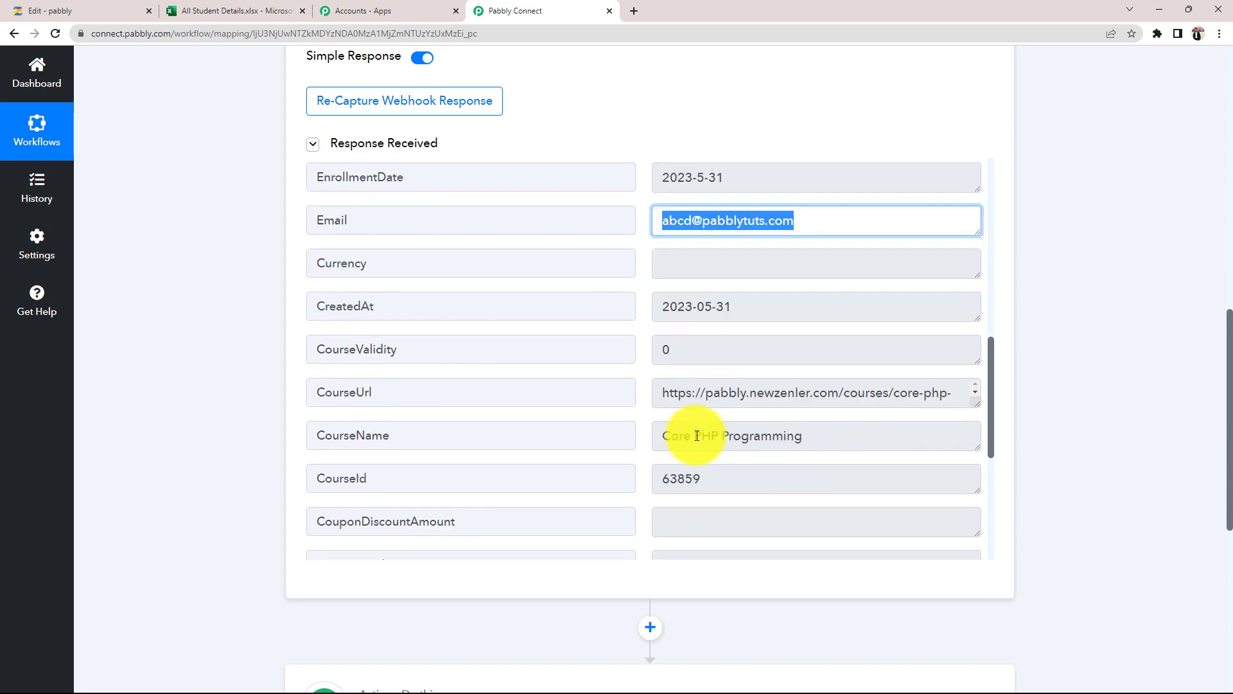
{"action": "scroll", "coordinate": [697, 436], "scroll_direction": "down", "scroll_amount": 1}
{"action": "left_click_drag", "start_coordinate": [752, 429], "coordinate": [667, 414]}
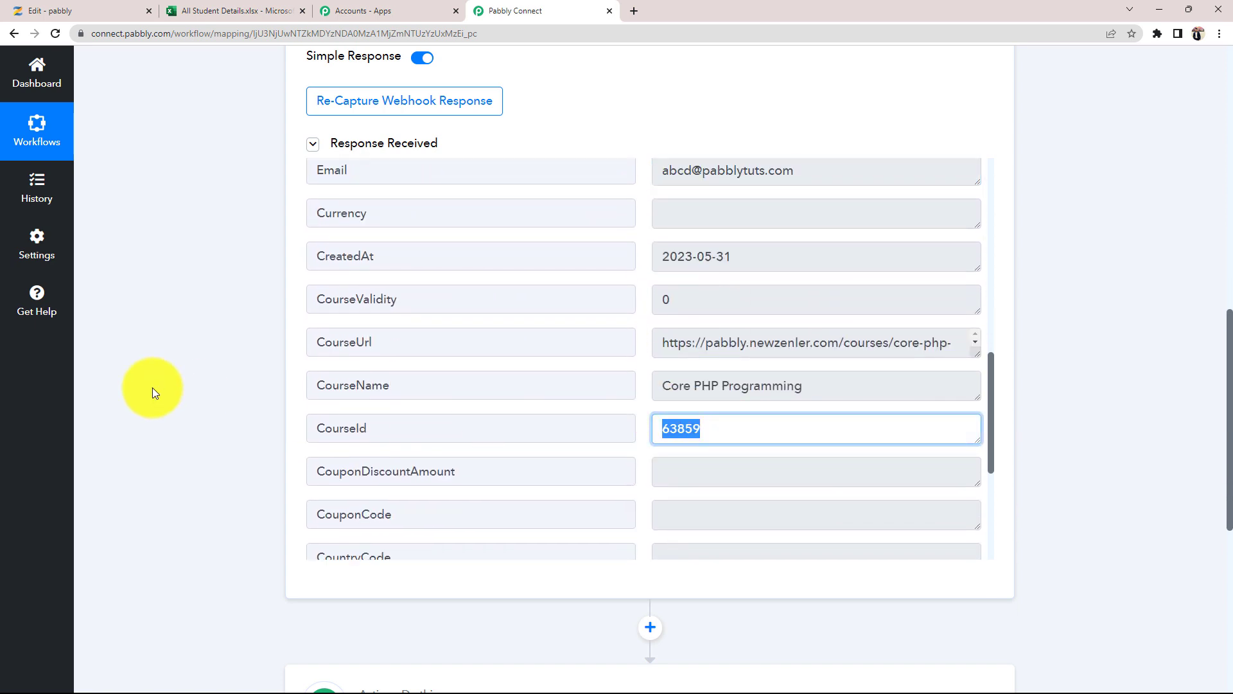
- Collapse the Zenler New Enrollment trigger step
{"action": "left_click", "coordinate": [187, 387]}
{"action": "scroll", "coordinate": [187, 388], "scroll_direction": "up", "scroll_amount": 1}
{"action": "scroll", "coordinate": [187, 387], "scroll_direction": "up", "scroll_amount": 10}
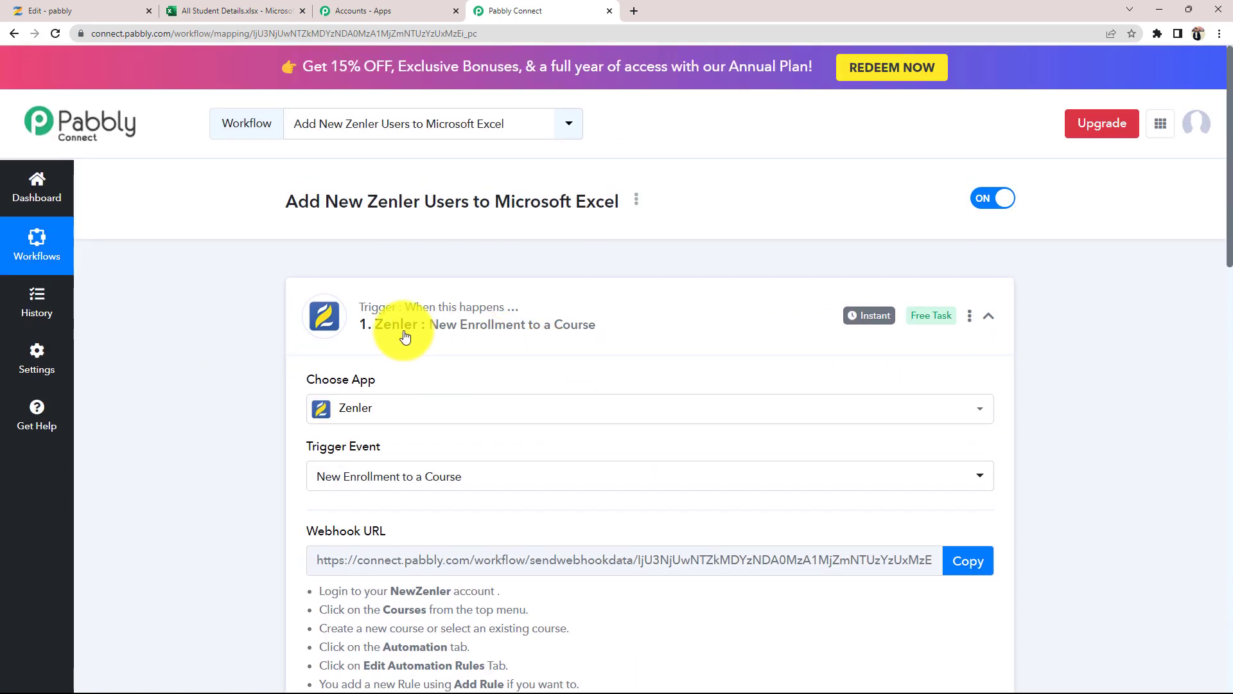
{"action": "left_click", "coordinate": [693, 311]}
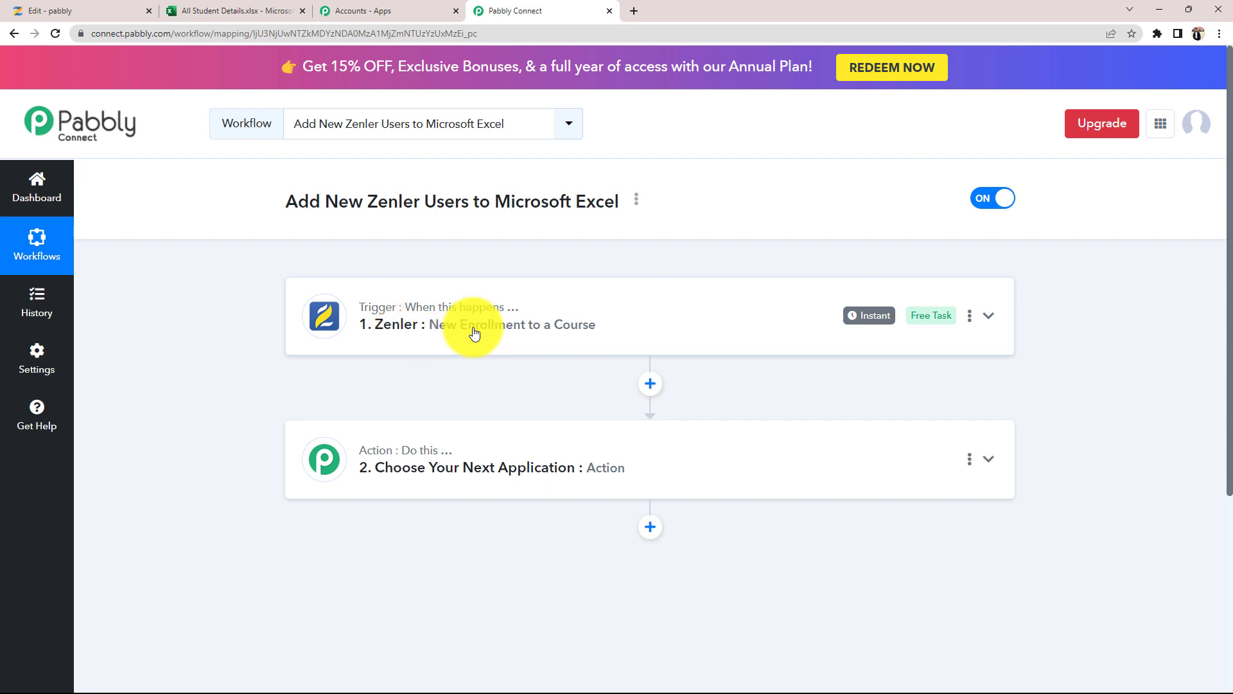
{"action": "mouse_move", "coordinate": [865, 329]}
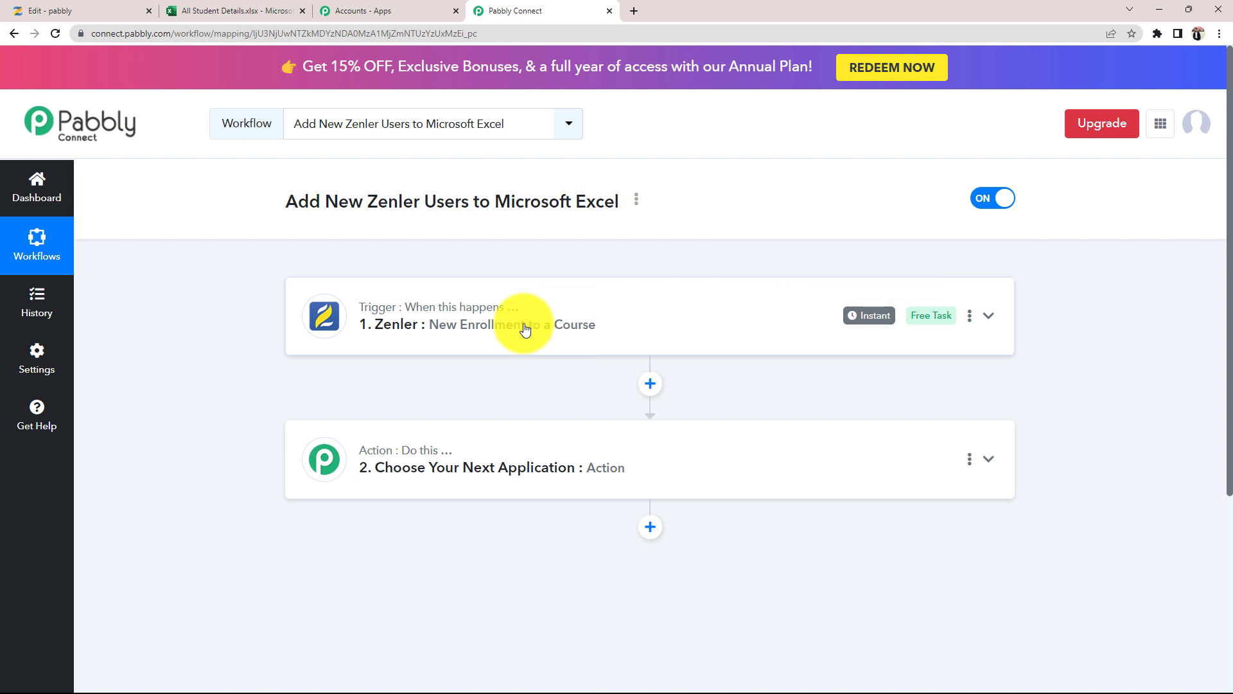
{"action": "left_click", "coordinate": [244, 10]}
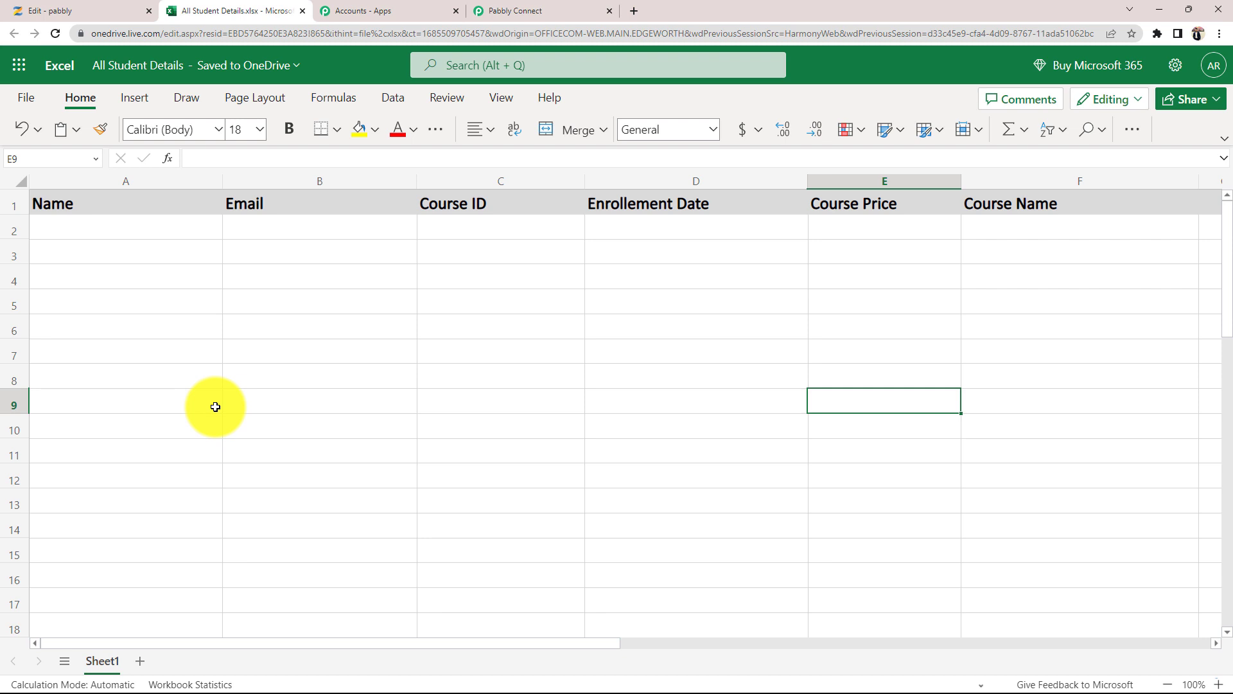
{"action": "left_click", "coordinate": [537, 10]}
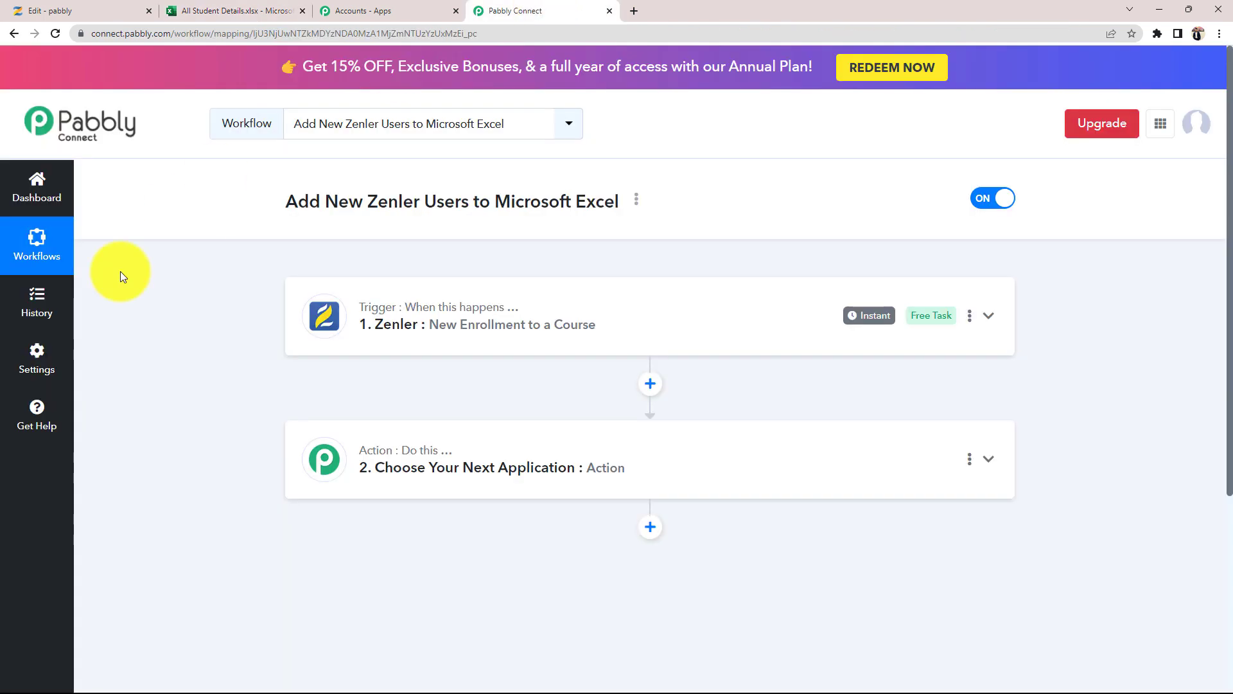
{"action": "scroll", "coordinate": [417, 448], "scroll_direction": "down", "scroll_amount": 1}
- Set the action step to Microsoft Excel's Add Row To Worksheet, found by searching 'micro'
{"action": "left_click", "coordinate": [399, 409]}
{"action": "scroll", "coordinate": [231, 561], "scroll_direction": "down", "scroll_amount": 2}
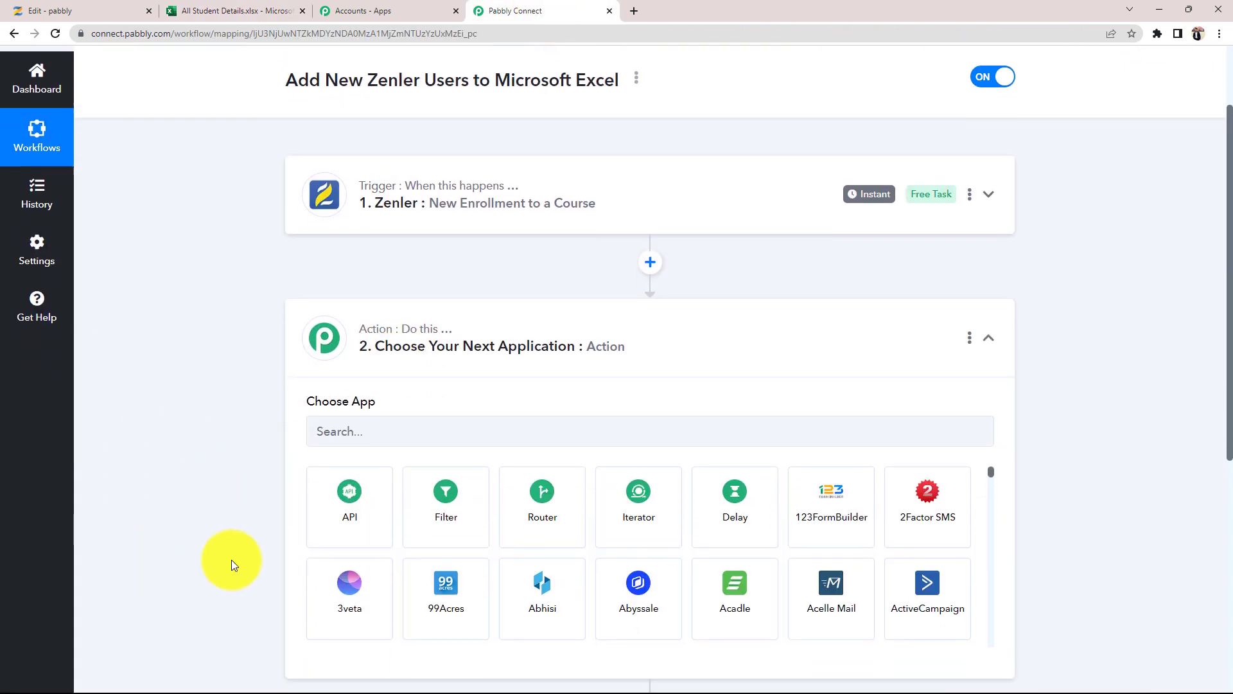
{"action": "left_click", "coordinate": [383, 347]}
{"action": "type", "text": "micro"}
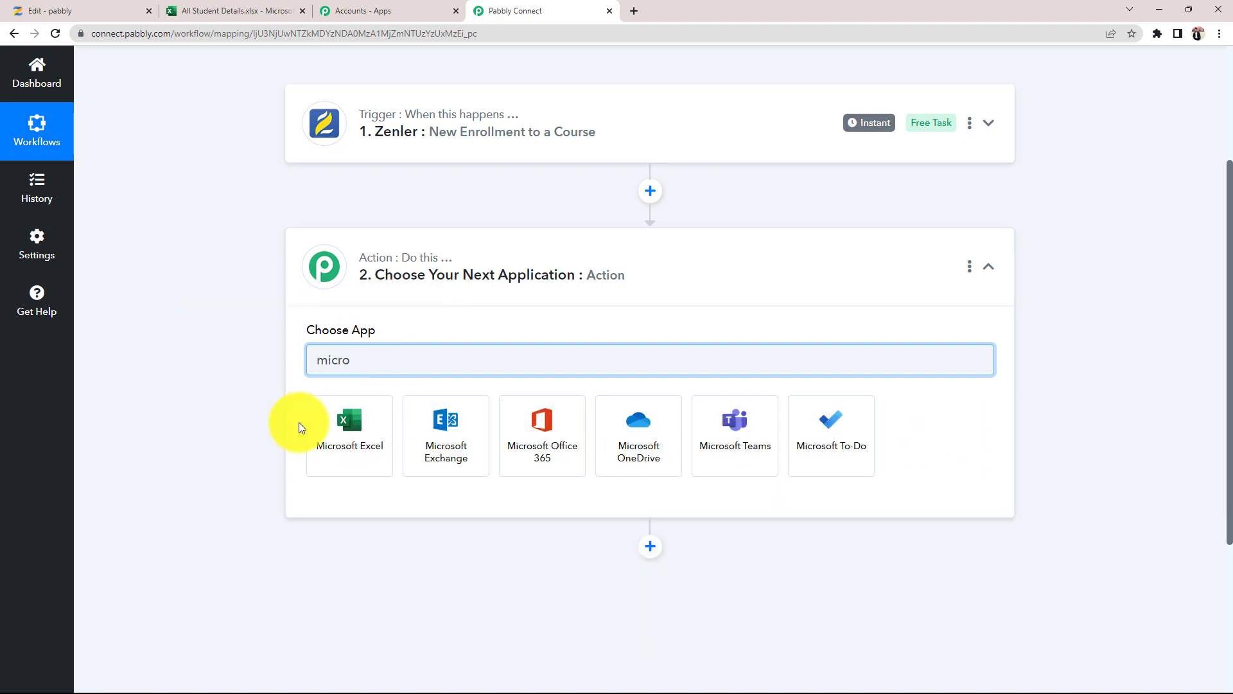
{"action": "left_click", "coordinate": [310, 422]}
{"action": "left_click", "coordinate": [339, 427]}
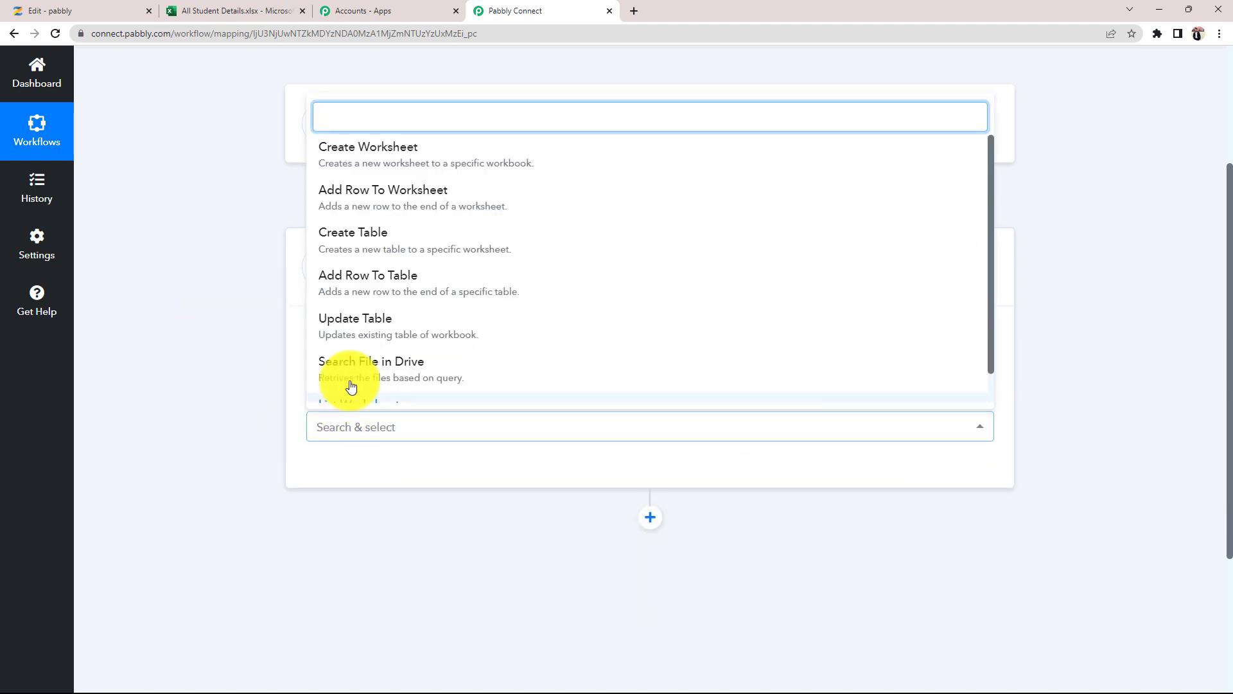
{"action": "left_click", "coordinate": [356, 199]}
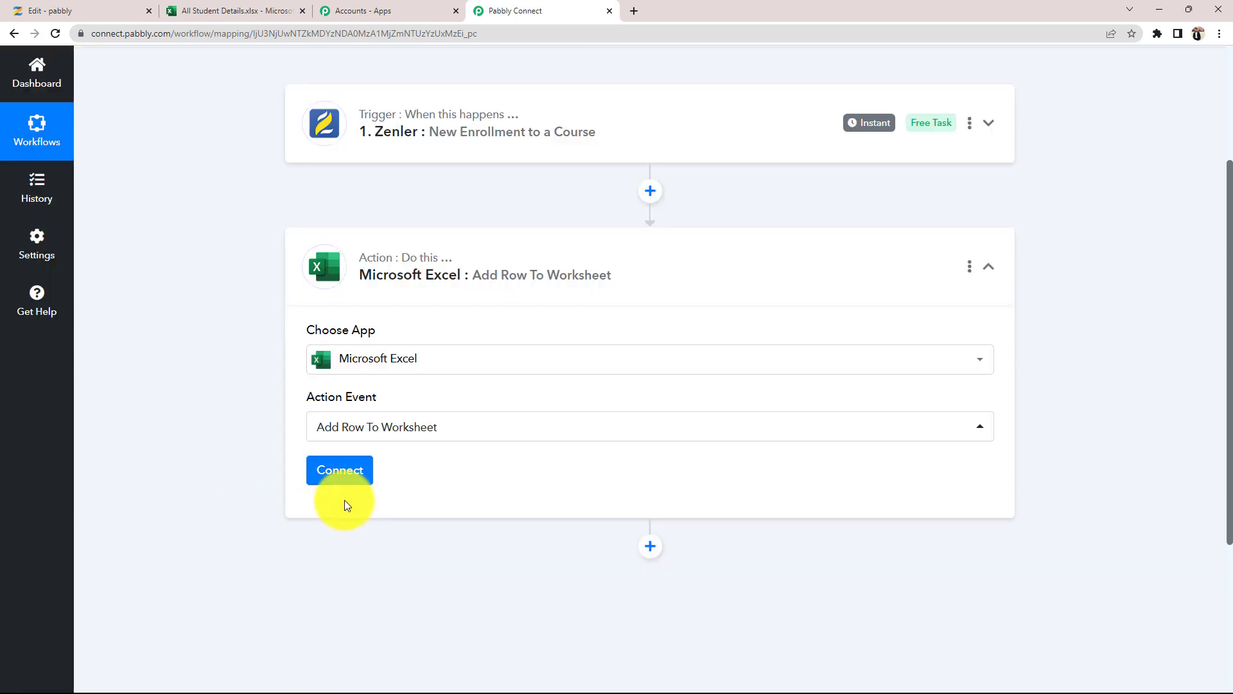
- Add a new Microsoft Excel connection and grant Pabbly Connect access to the account
{"action": "left_click", "coordinate": [341, 473]}
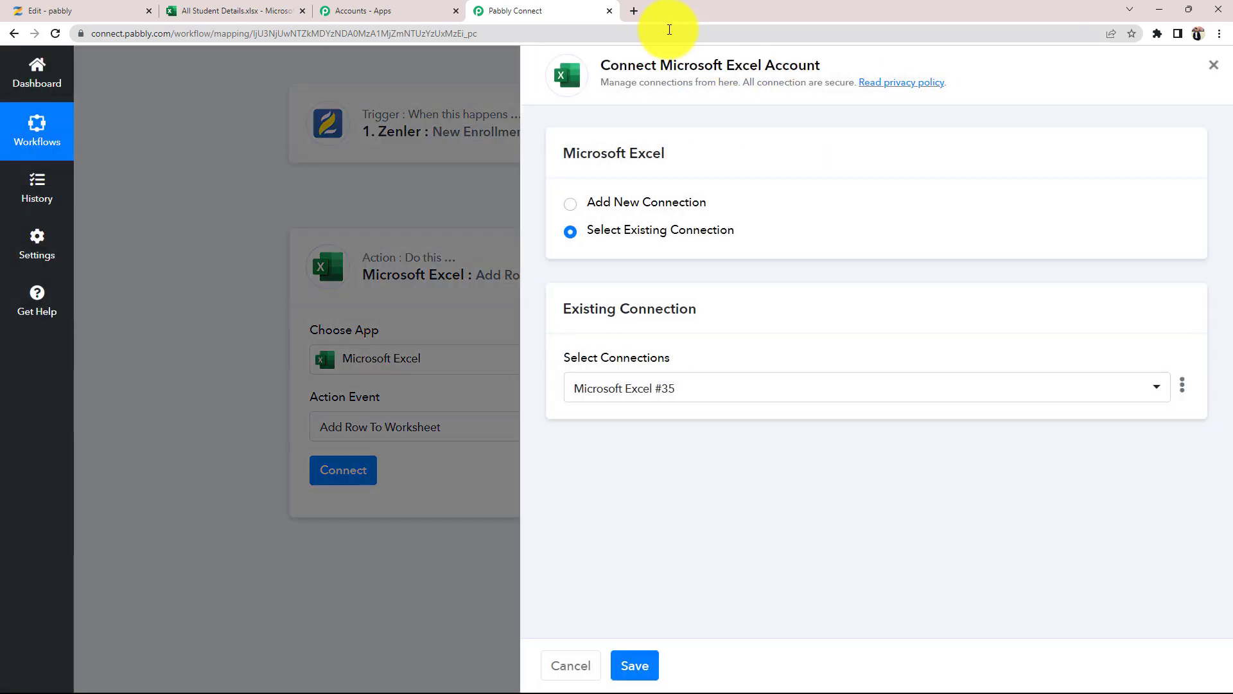
{"action": "left_click_drag", "start_coordinate": [661, 64], "coordinate": [857, 72]}
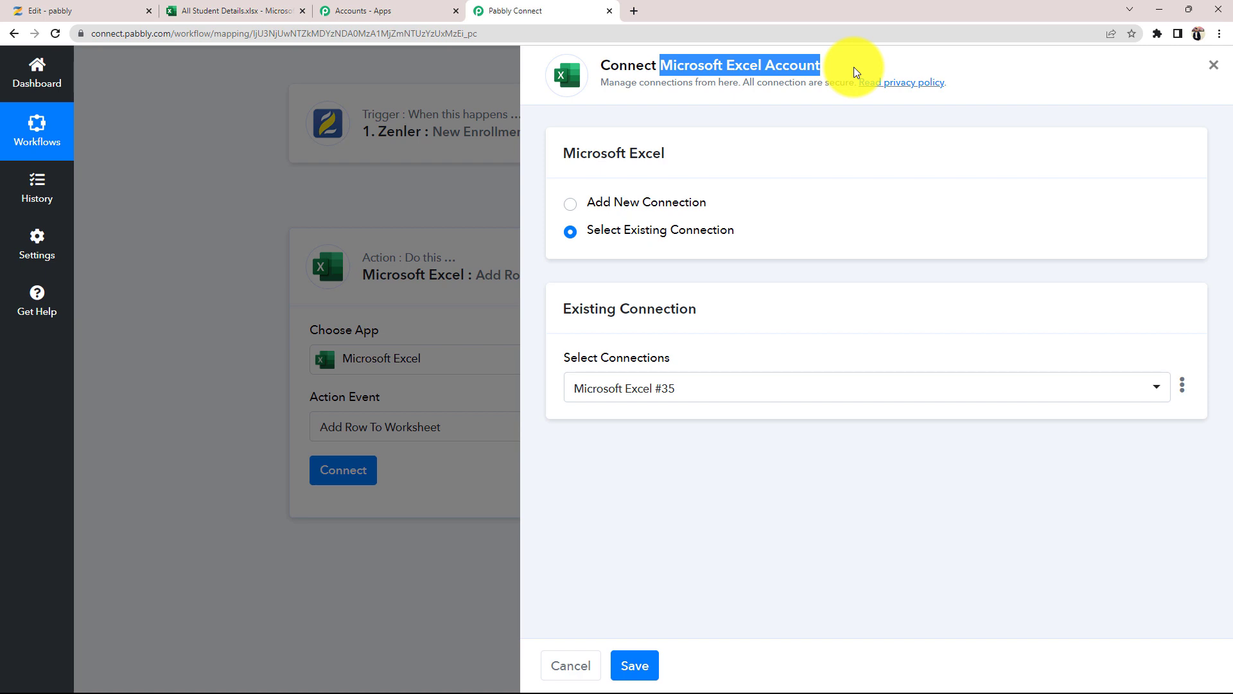
{"action": "left_click", "coordinate": [573, 203]}
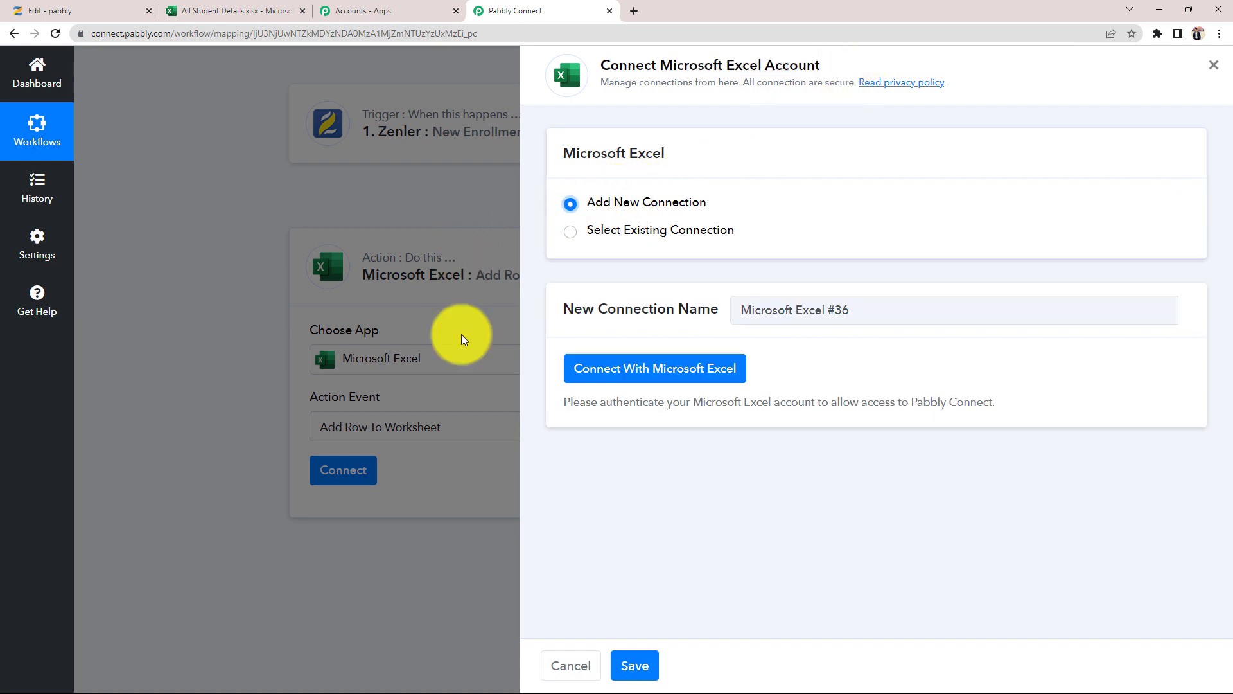
{"action": "left_click", "coordinate": [649, 375]}
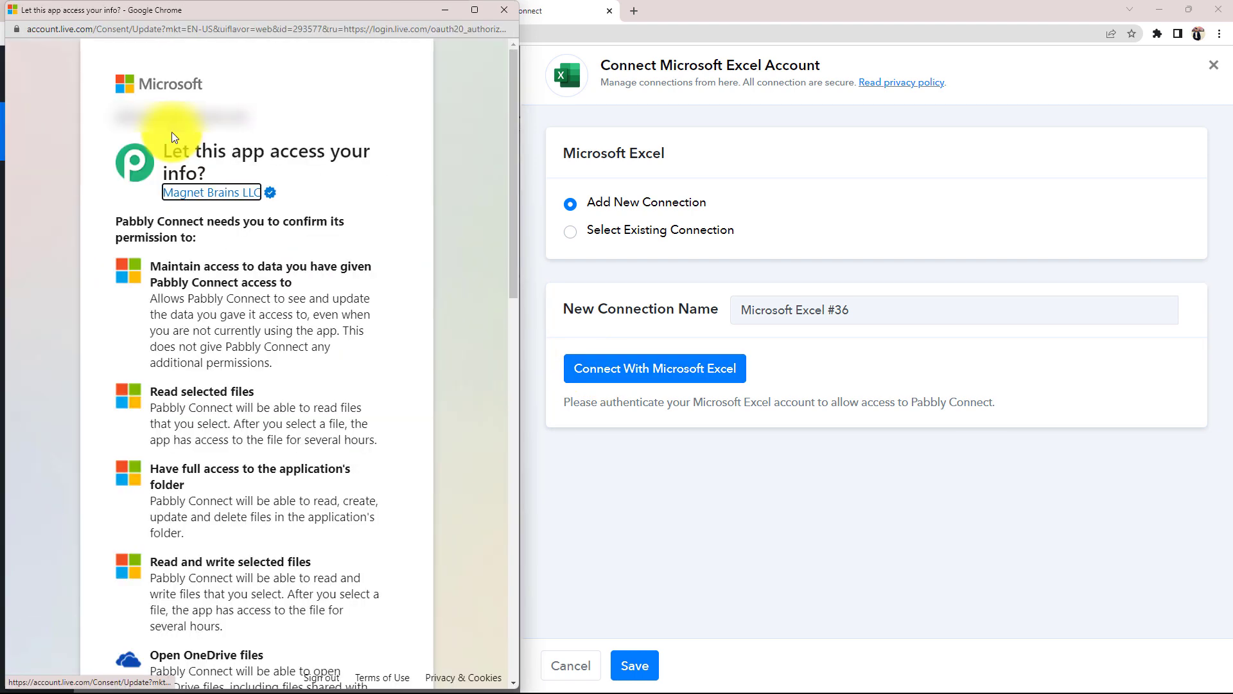
{"action": "scroll", "coordinate": [171, 135], "scroll_direction": "down", "scroll_amount": 15}
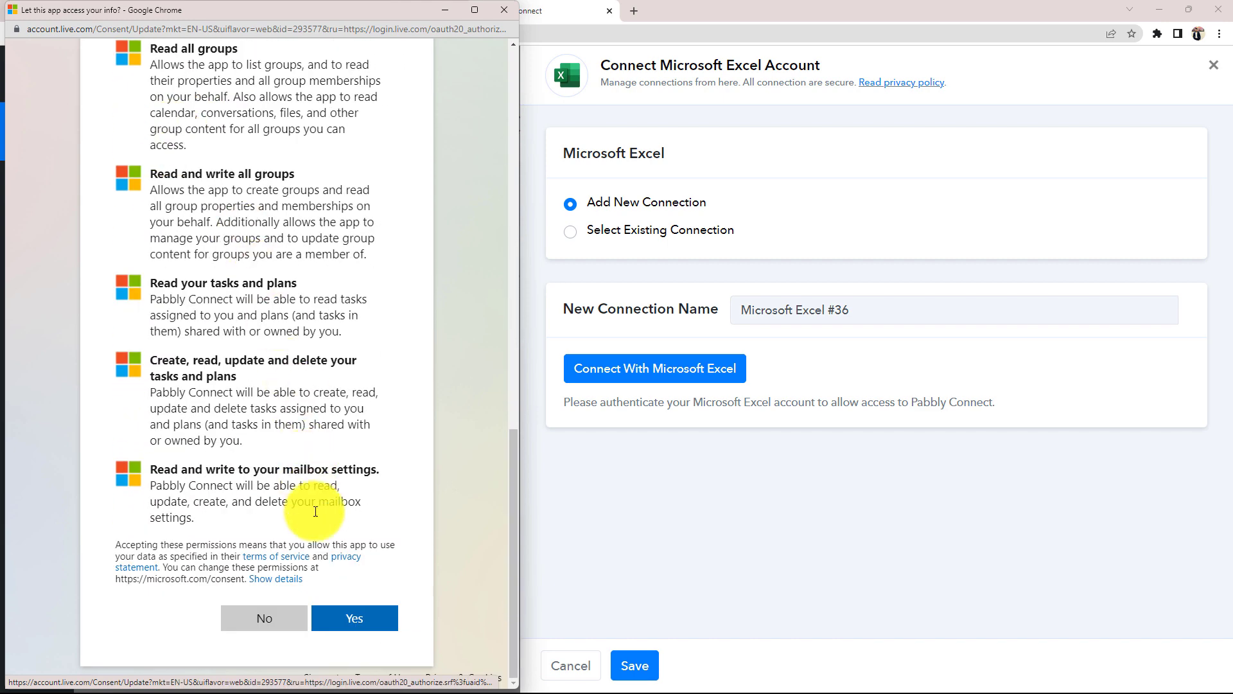
{"action": "left_click", "coordinate": [347, 618]}
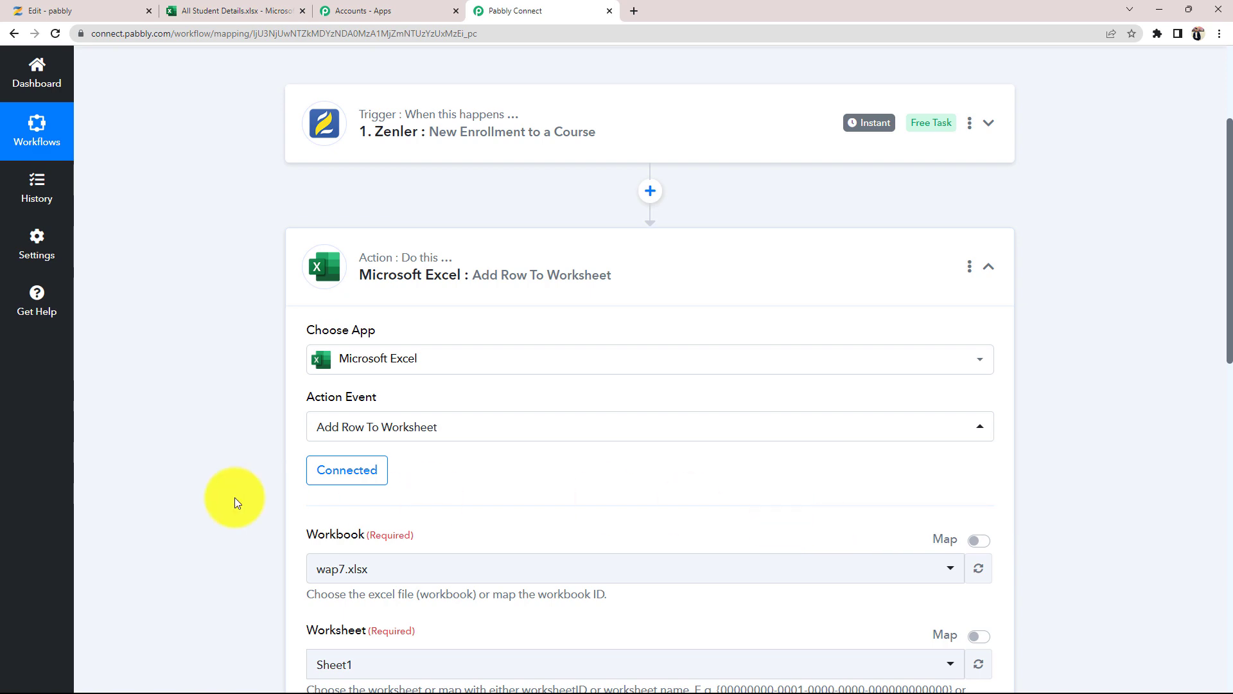
- Check the target spreadsheet's name, then browse the Workbook dropdown's list
{"action": "scroll", "coordinate": [233, 497], "scroll_direction": "down", "scroll_amount": 3}
{"action": "left_click_drag", "start_coordinate": [304, 341], "coordinate": [379, 325]}
{"action": "left_click", "coordinate": [198, 5]}
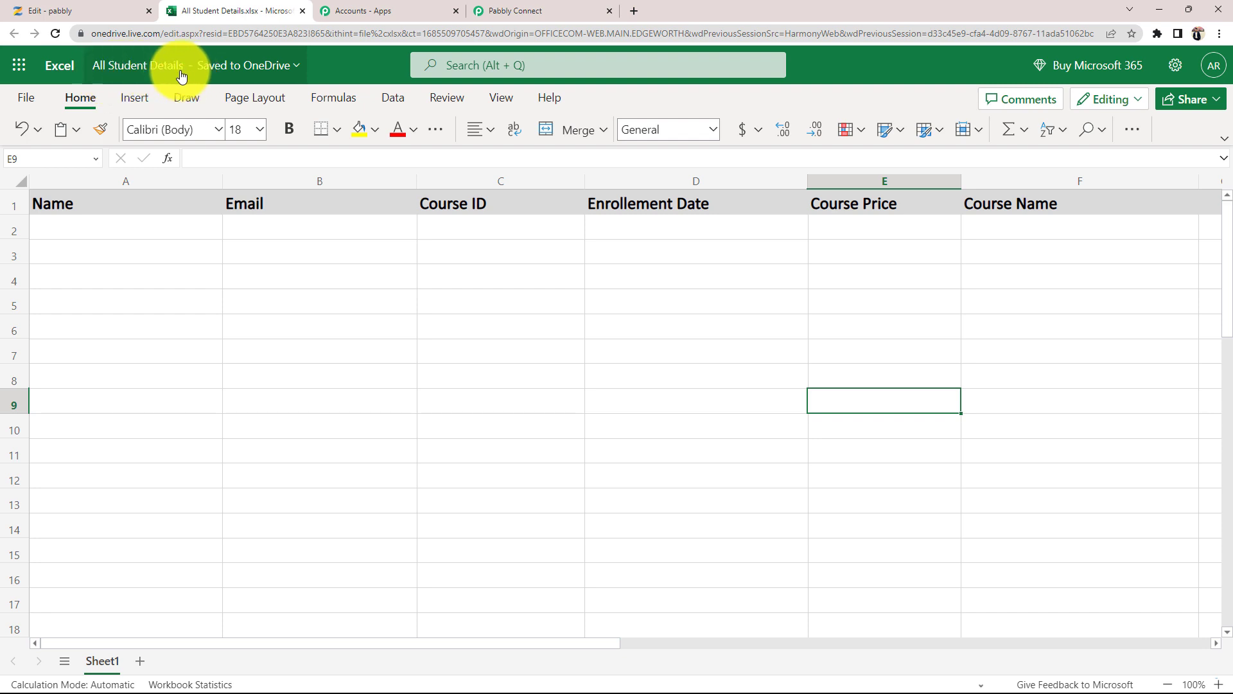
{"action": "left_click", "coordinate": [514, 9]}
{"action": "left_click", "coordinate": [343, 381]}
{"action": "scroll", "coordinate": [355, 514], "scroll_direction": "down", "scroll_amount": 5}
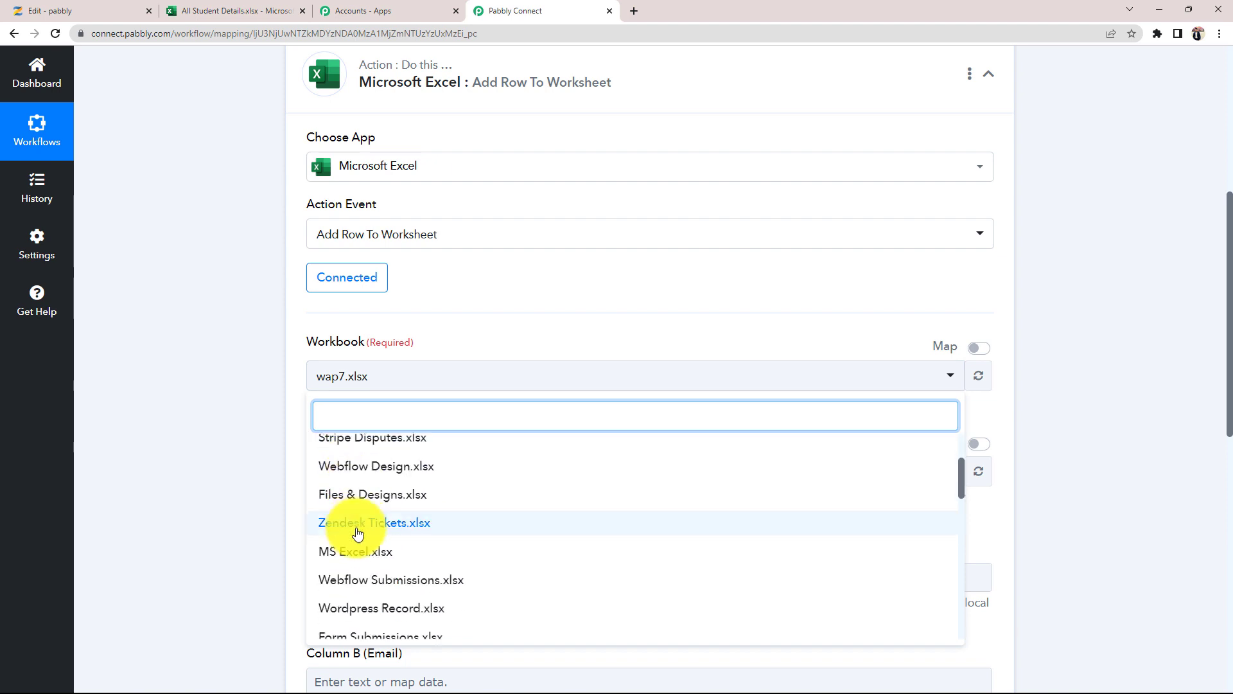
{"action": "scroll", "coordinate": [364, 537], "scroll_direction": "down", "scroll_amount": 1}
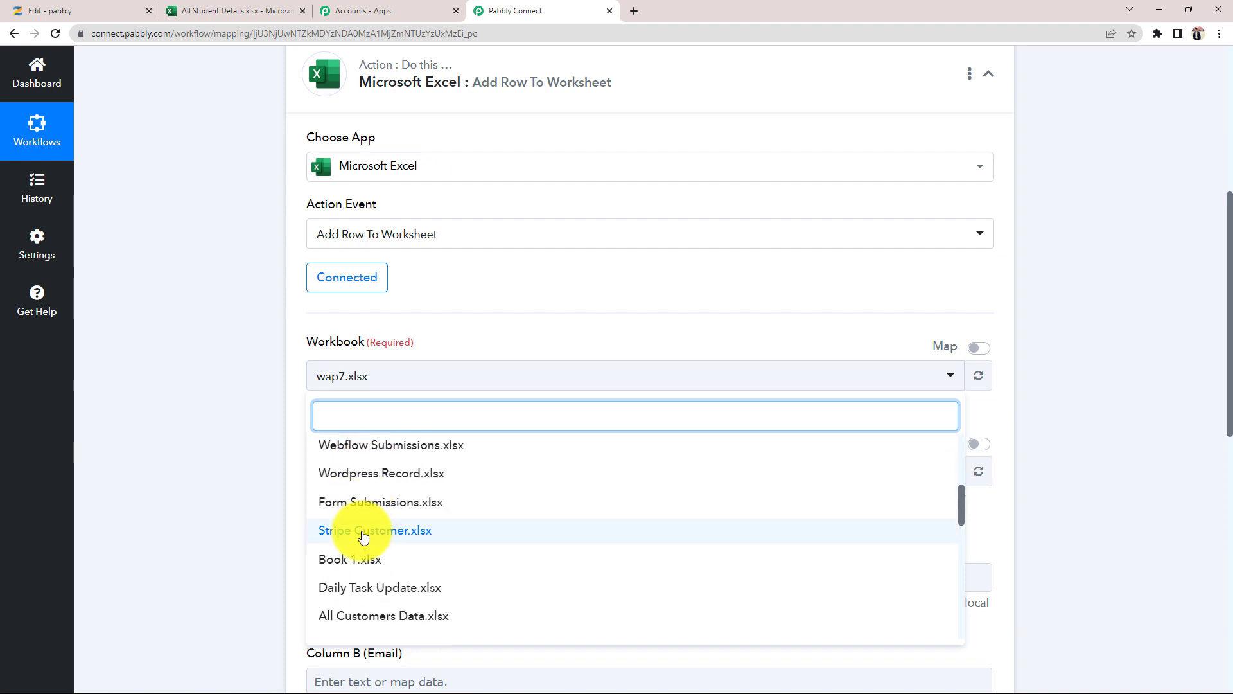
{"action": "scroll", "coordinate": [364, 536], "scroll_direction": "down", "scroll_amount": 5}
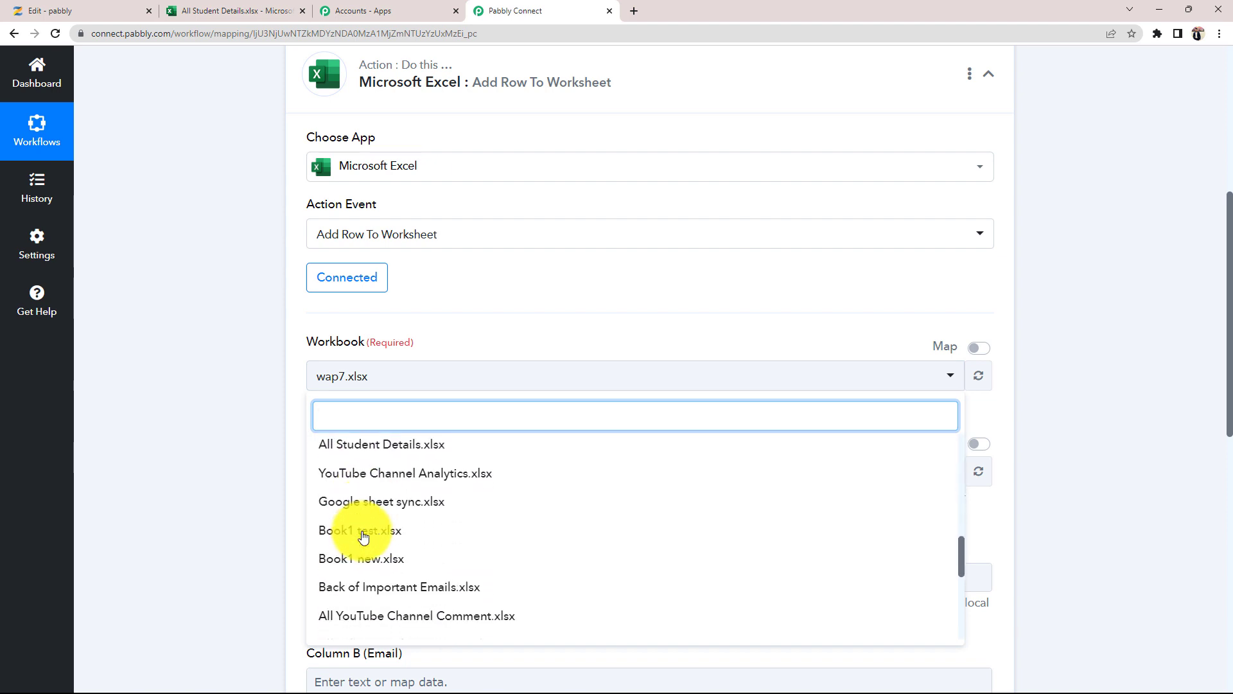
{"action": "scroll", "coordinate": [364, 537], "scroll_direction": "down", "scroll_amount": 3}
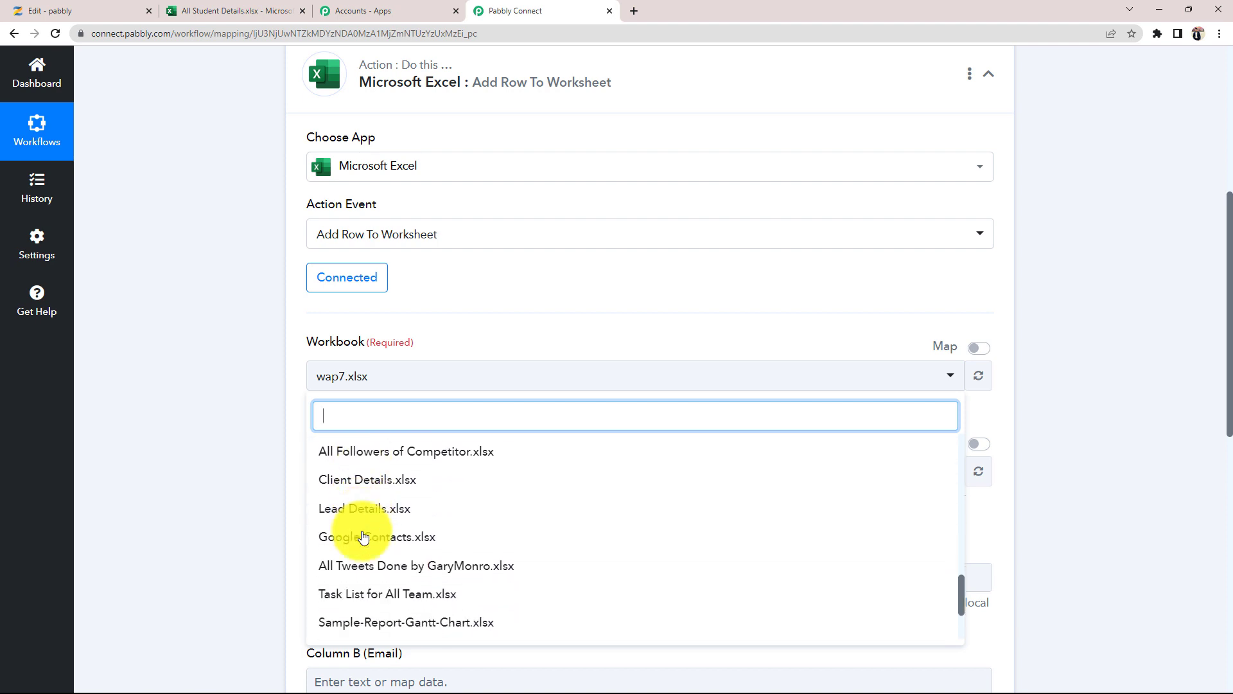
{"action": "scroll", "coordinate": [364, 537], "scroll_direction": "up", "scroll_amount": 6}
{"action": "scroll", "coordinate": [363, 537], "scroll_direction": "up", "scroll_amount": 10}
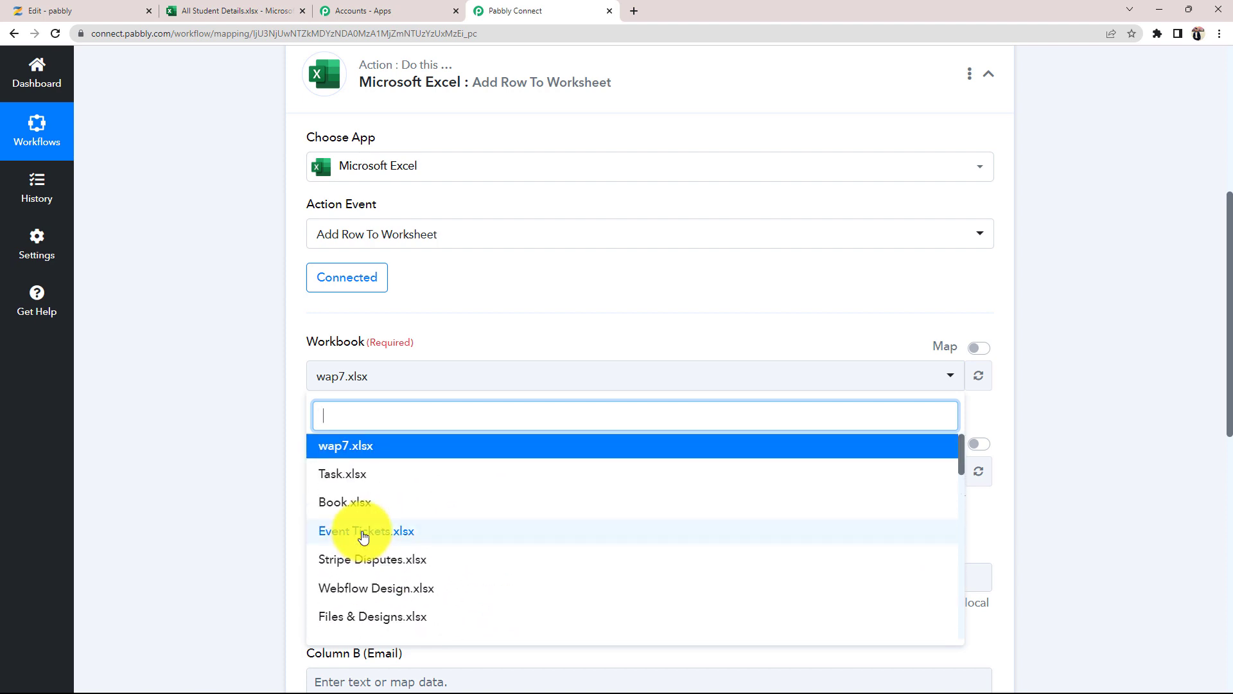
- Select All Student Details.xlsx as the workbook by searching 'all'
{"action": "left_click", "coordinate": [234, 10]}
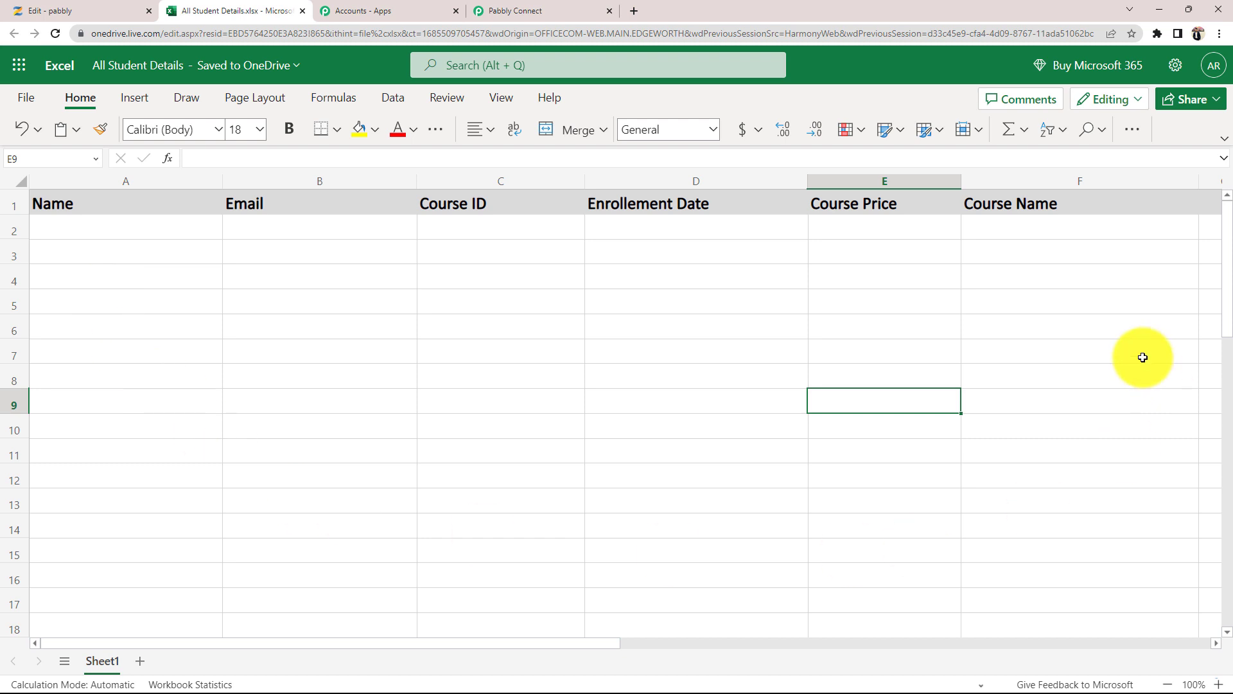
{"action": "left_click", "coordinate": [559, 10]}
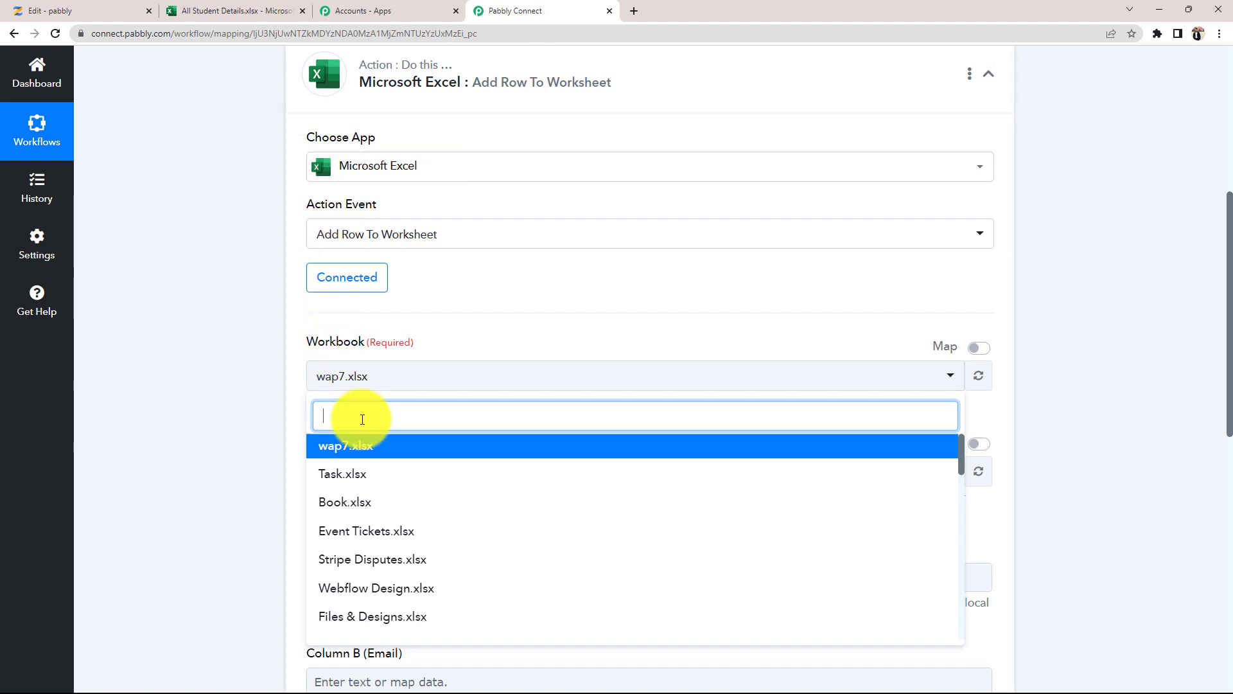
{"action": "type", "text": "all"}
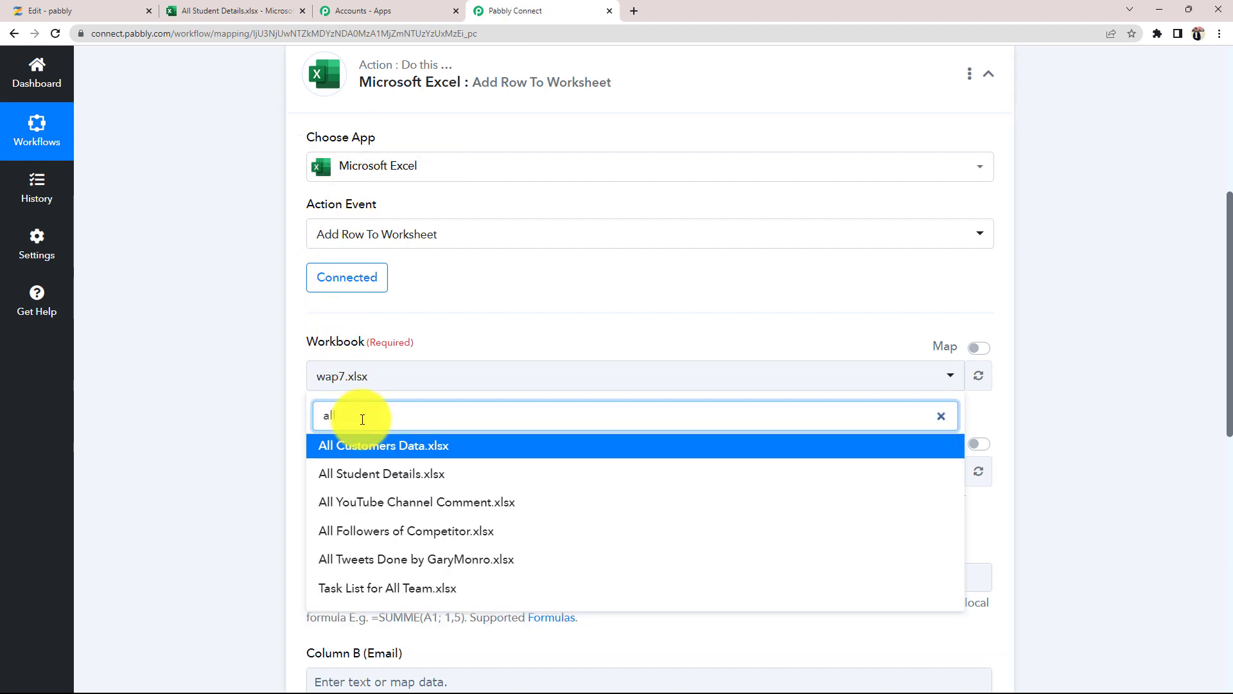
{"action": "left_click", "coordinate": [395, 481]}
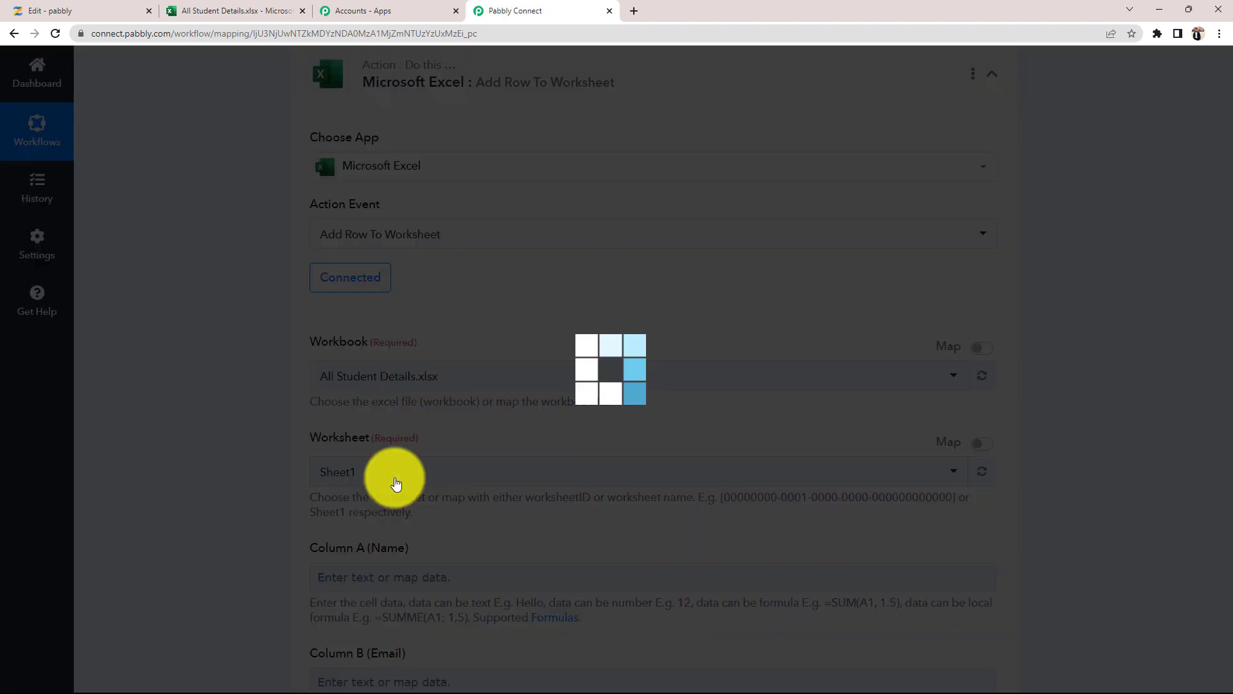
{"action": "left_click", "coordinate": [247, 13]}
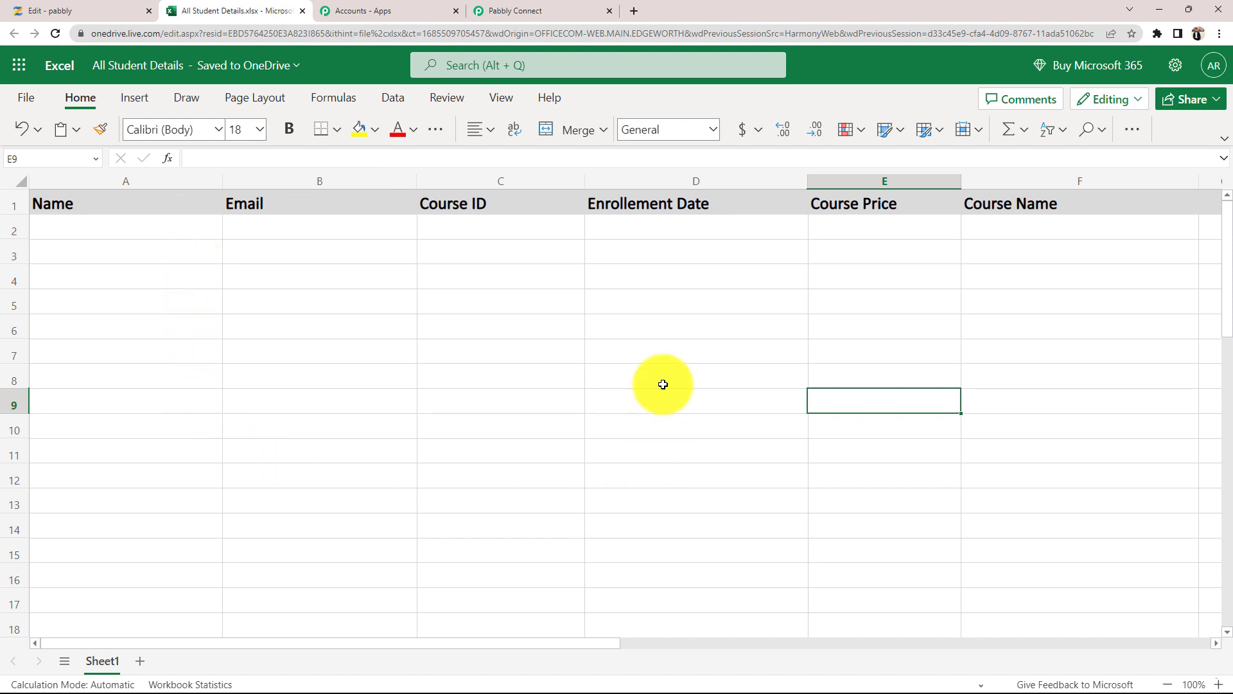
{"action": "left_click", "coordinate": [579, 10]}
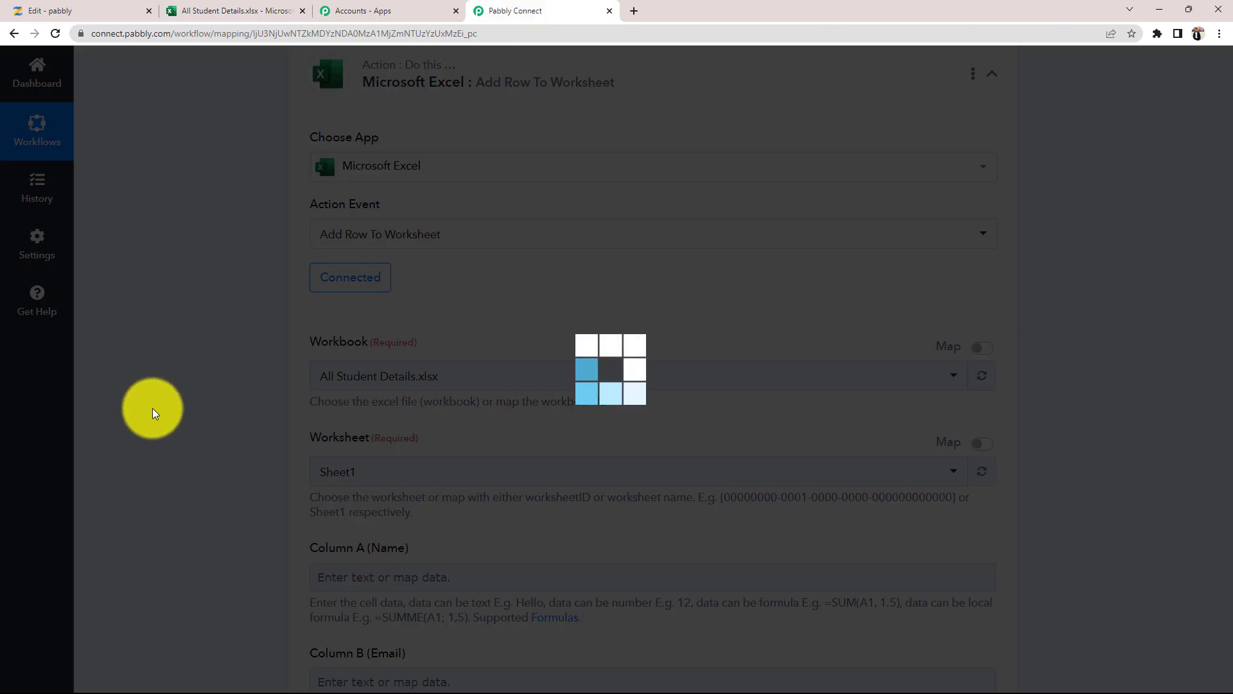
{"action": "scroll", "coordinate": [260, 452], "scroll_direction": "down", "scroll_amount": 6}
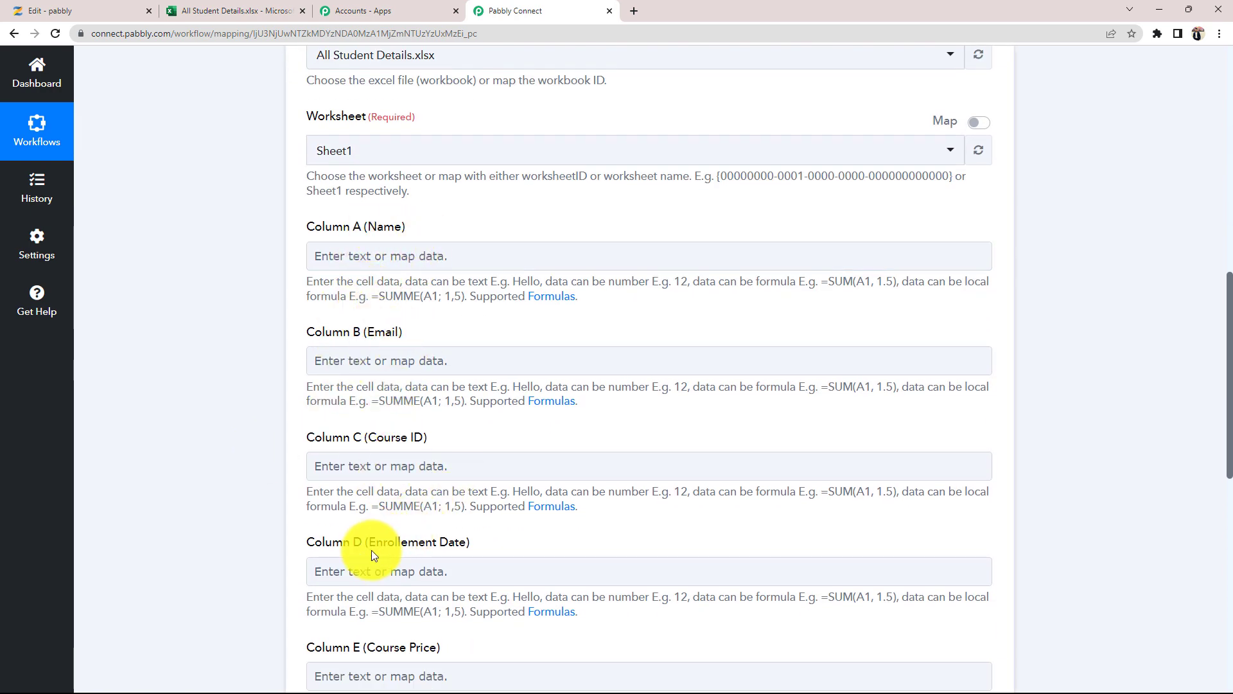
{"action": "scroll", "coordinate": [245, 578], "scroll_direction": "down", "scroll_amount": 1}
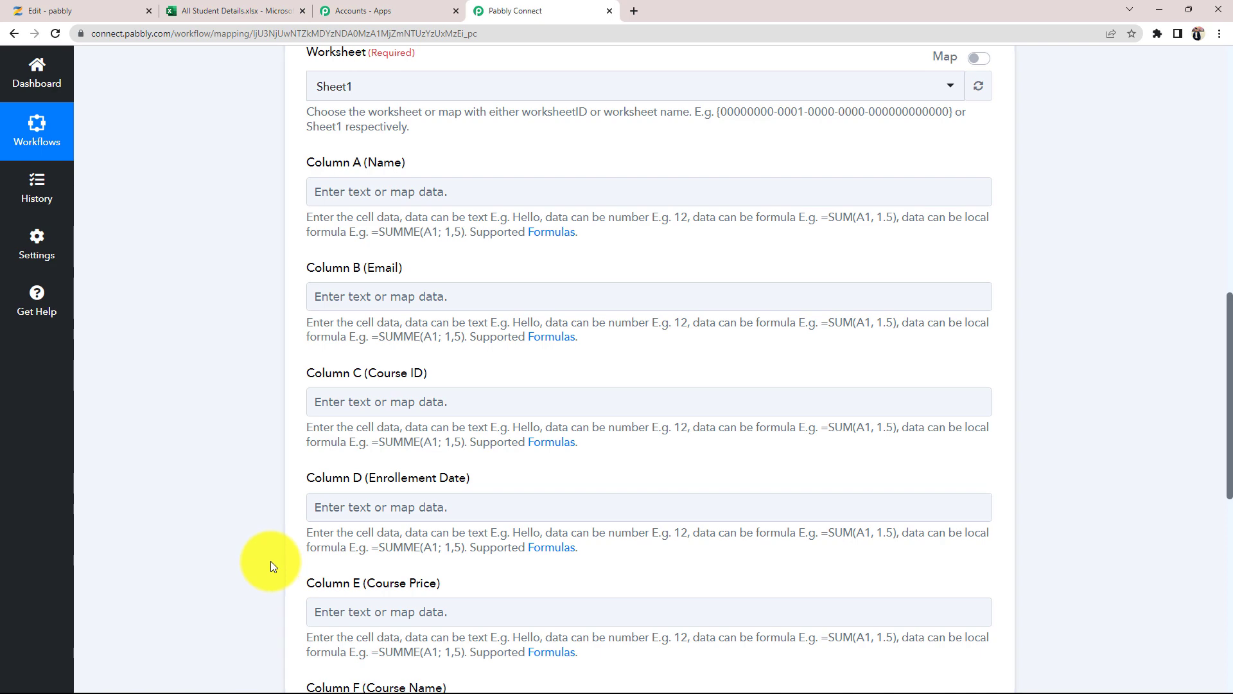
{"action": "scroll", "coordinate": [271, 564], "scroll_direction": "up", "scroll_amount": 4}
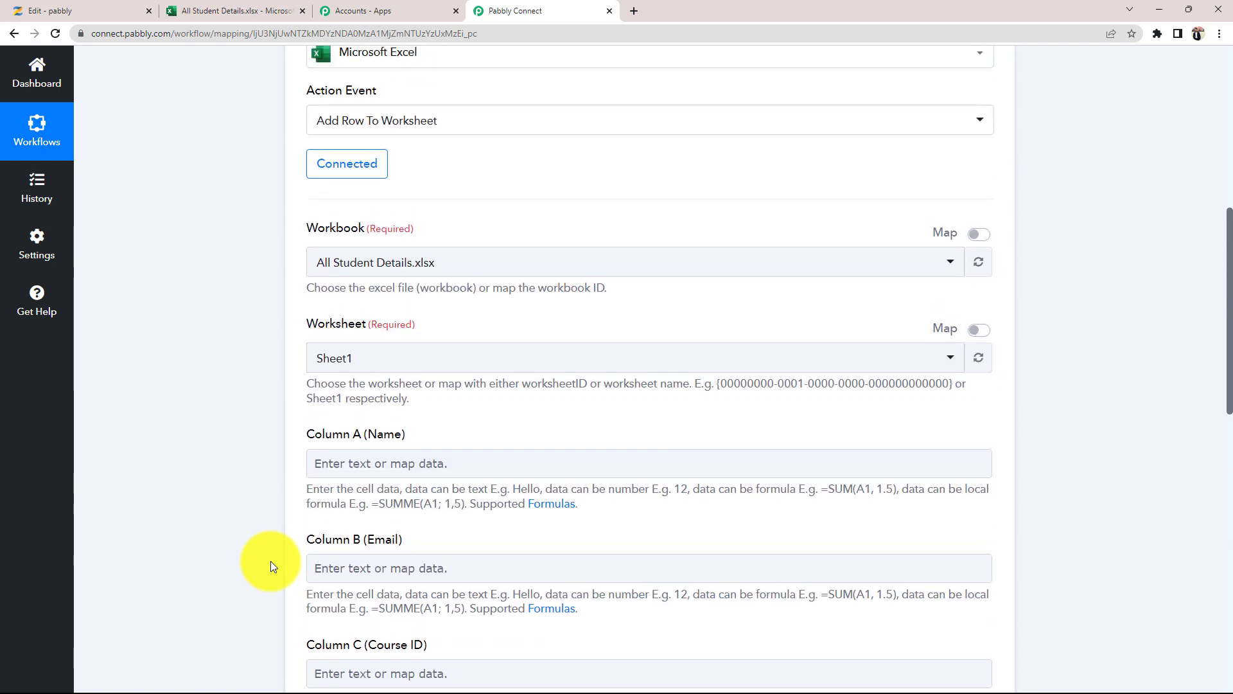
{"action": "left_click", "coordinate": [334, 407]}
{"action": "left_click", "coordinate": [343, 479]}
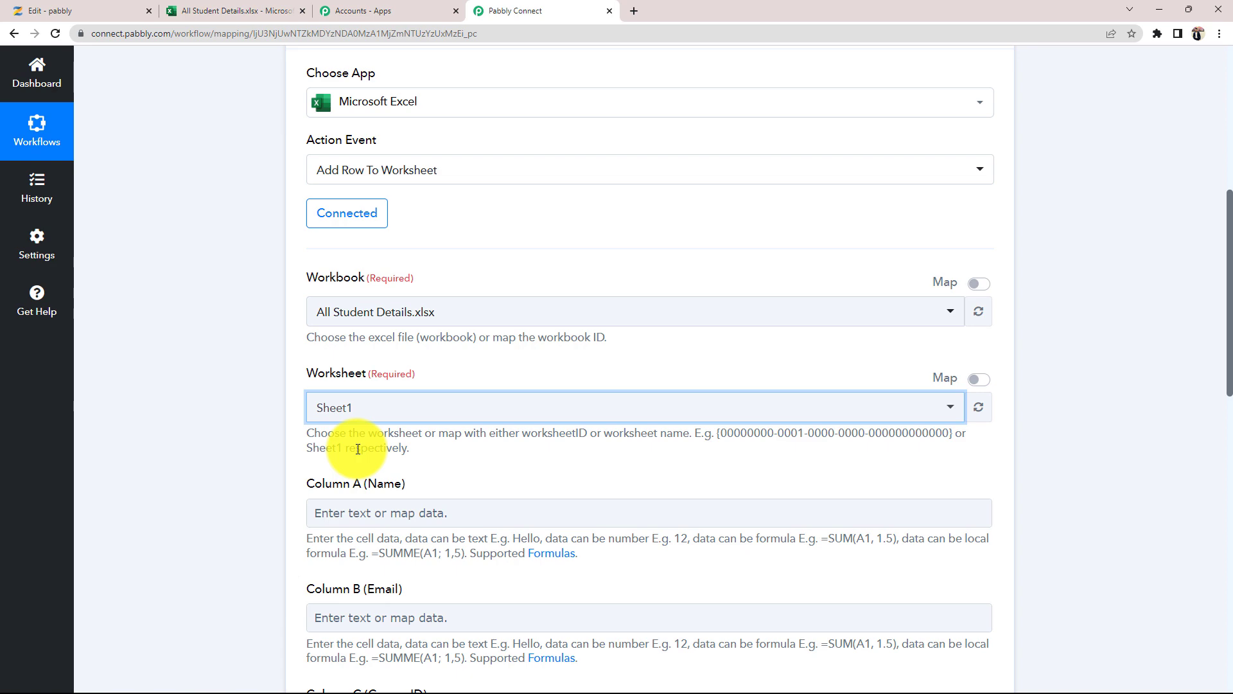
{"action": "scroll", "coordinate": [252, 446], "scroll_direction": "down", "scroll_amount": 2}
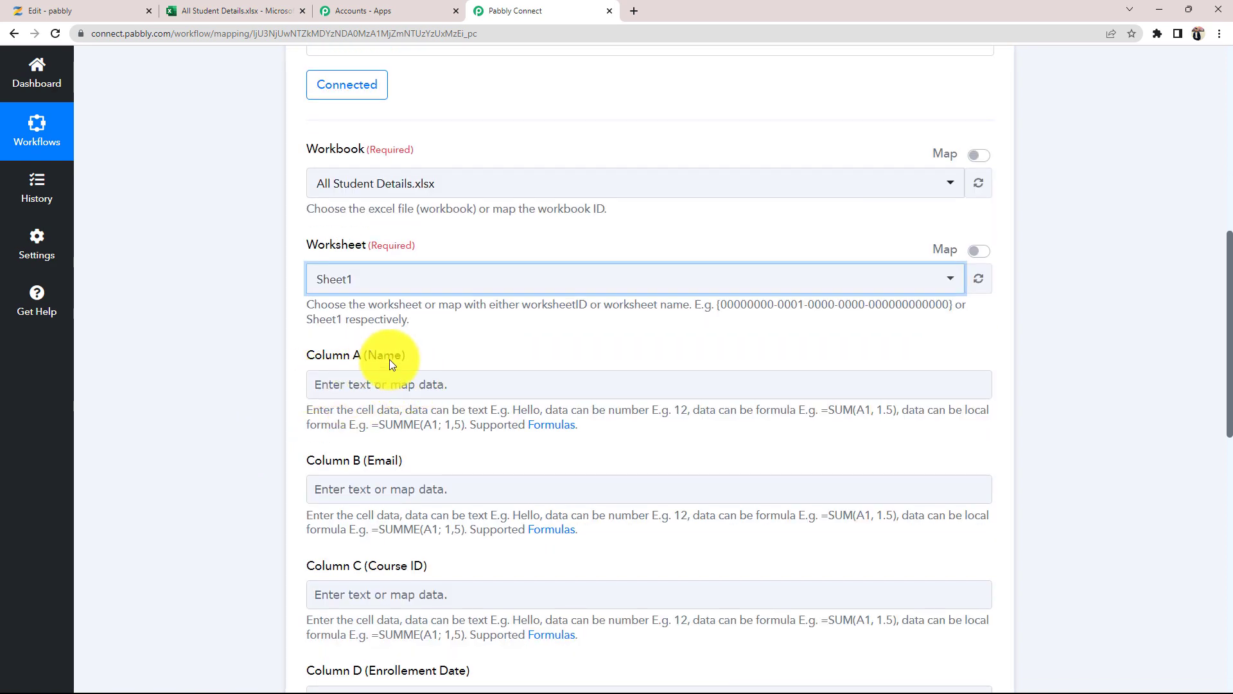
{"action": "scroll", "coordinate": [242, 551], "scroll_direction": "down", "scroll_amount": 5}
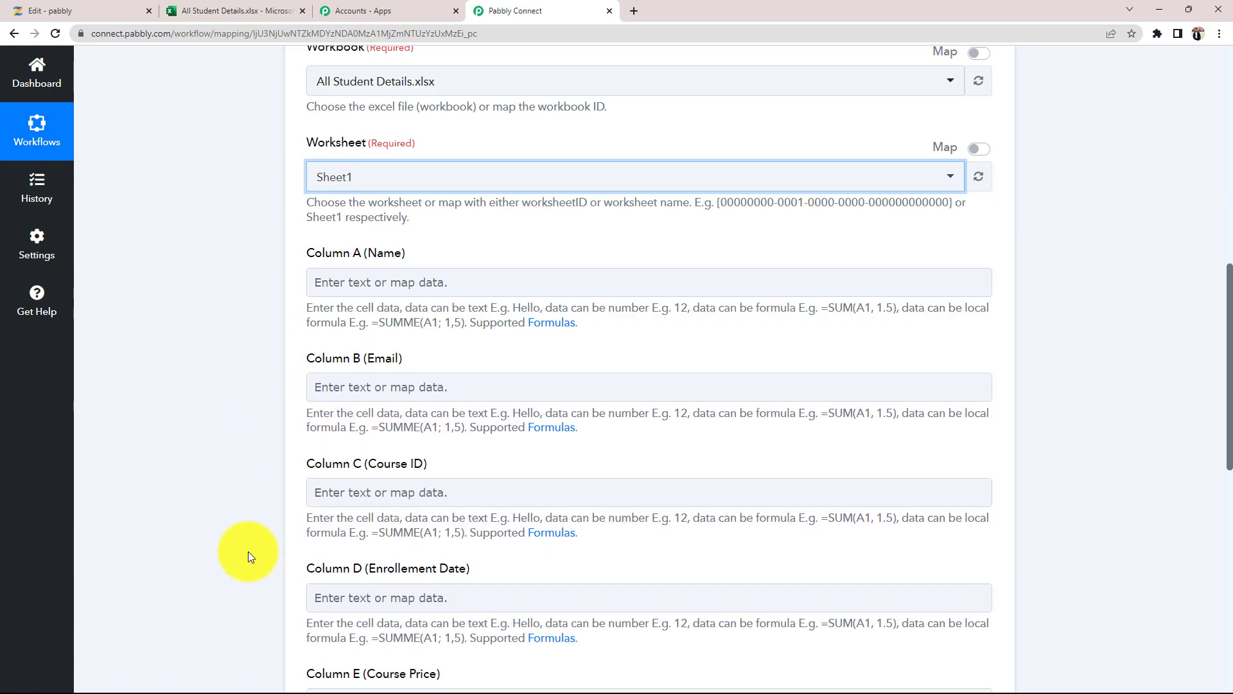
{"action": "scroll", "coordinate": [334, 543], "scroll_direction": "down", "scroll_amount": 1}
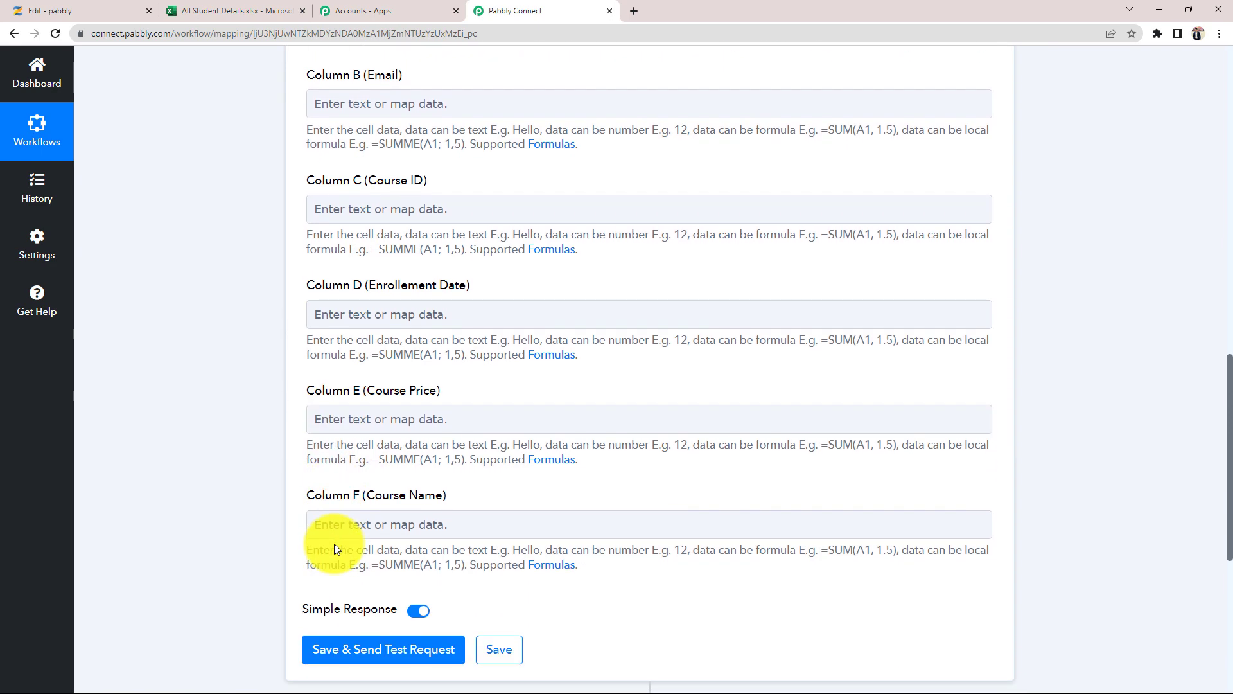
{"action": "scroll", "coordinate": [334, 543], "scroll_direction": "up", "scroll_amount": 8}
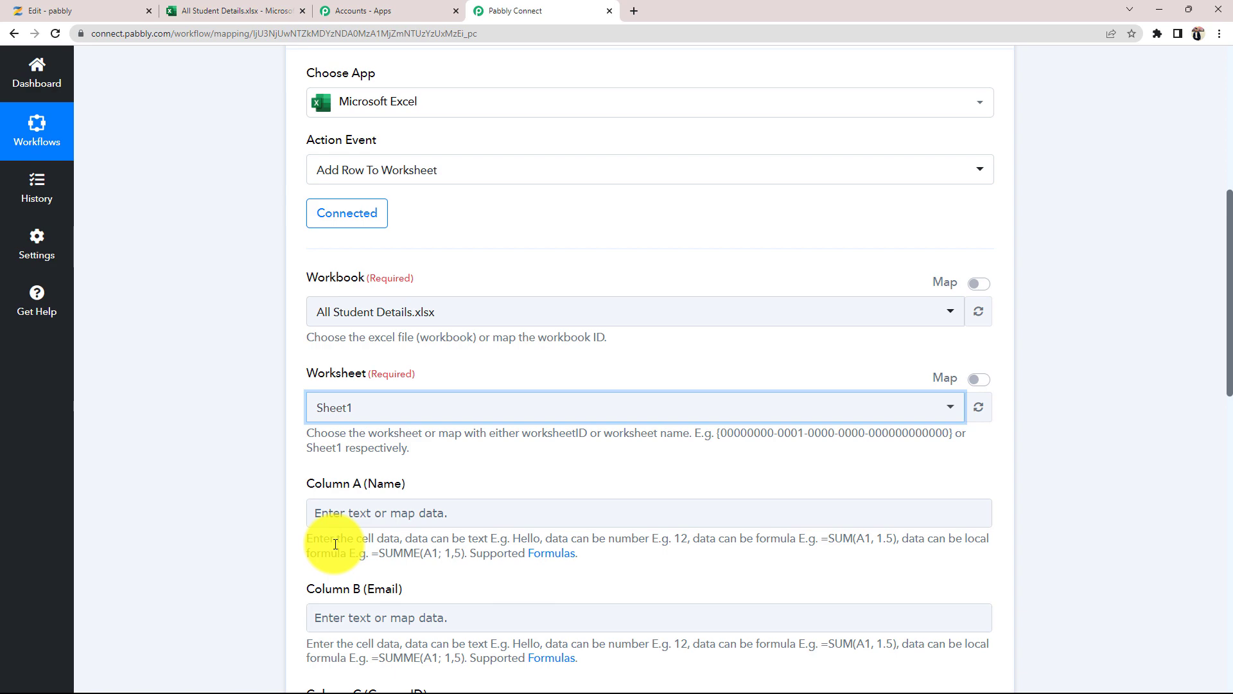
{"action": "scroll", "coordinate": [335, 544], "scroll_direction": "up", "scroll_amount": 4}
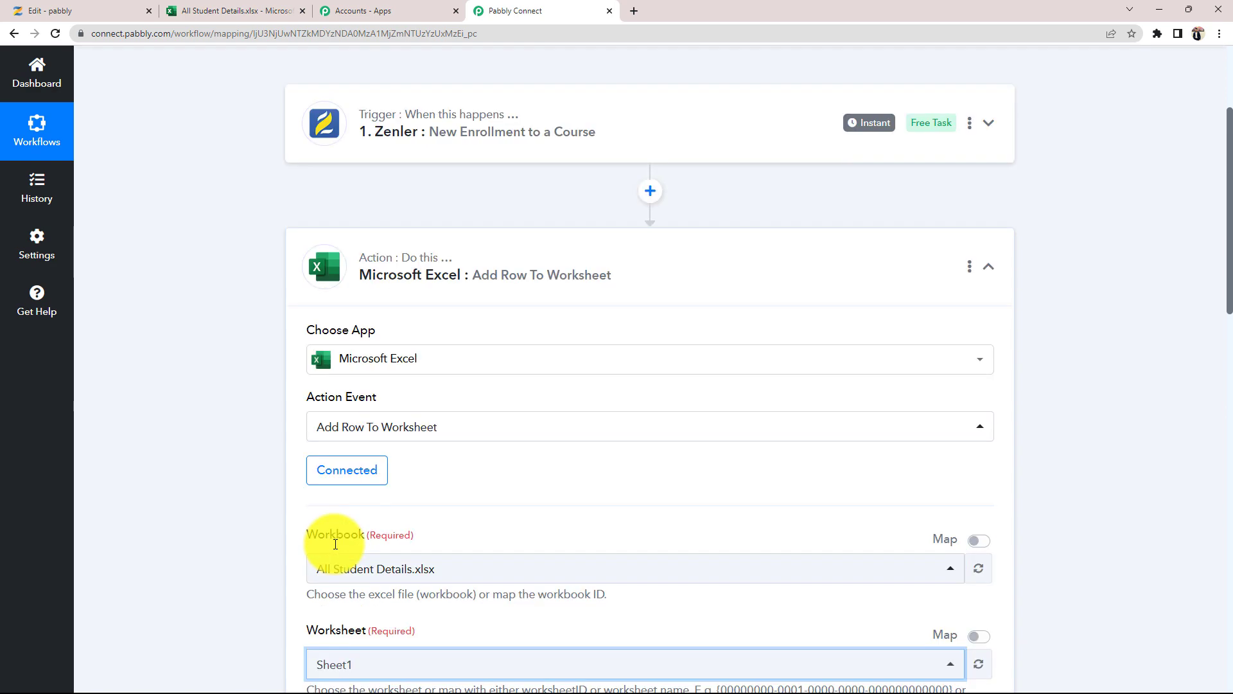
- Recheck the captured Zenler course ID, then bring up Column A (Name) data choices
{"action": "left_click", "coordinate": [418, 138]}
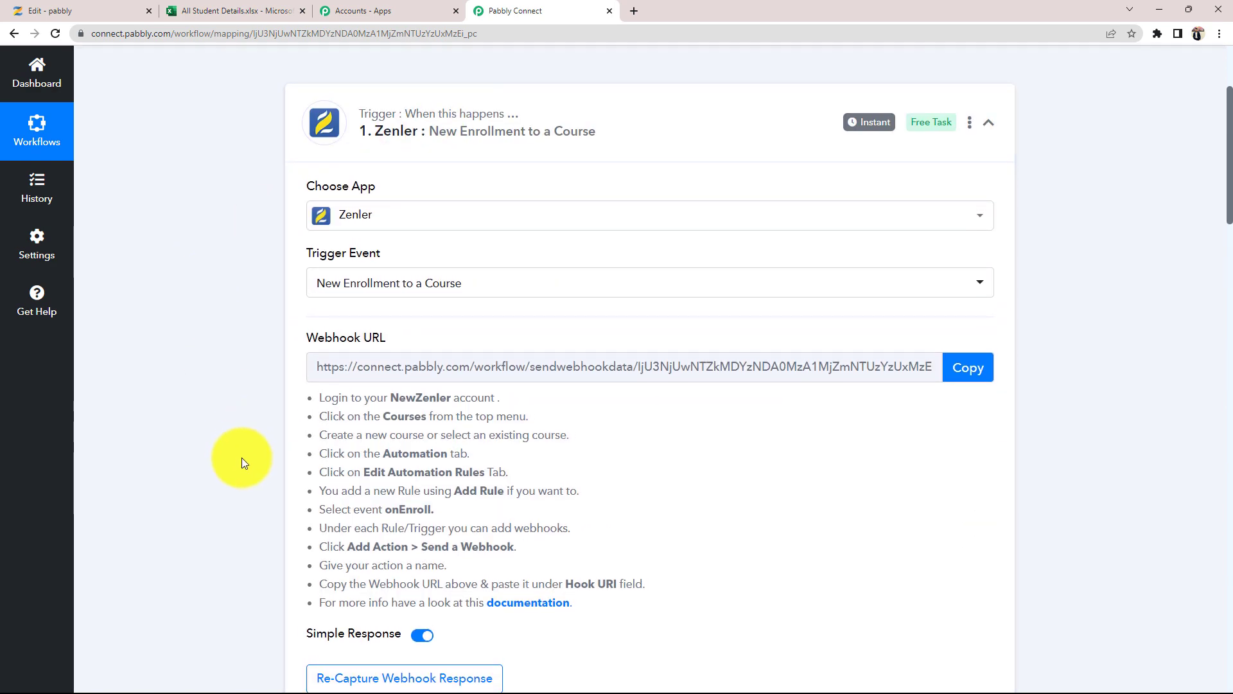
{"action": "scroll", "coordinate": [241, 458], "scroll_direction": "down", "scroll_amount": 8}
{"action": "left_click_drag", "start_coordinate": [825, 450], "coordinate": [645, 450]}
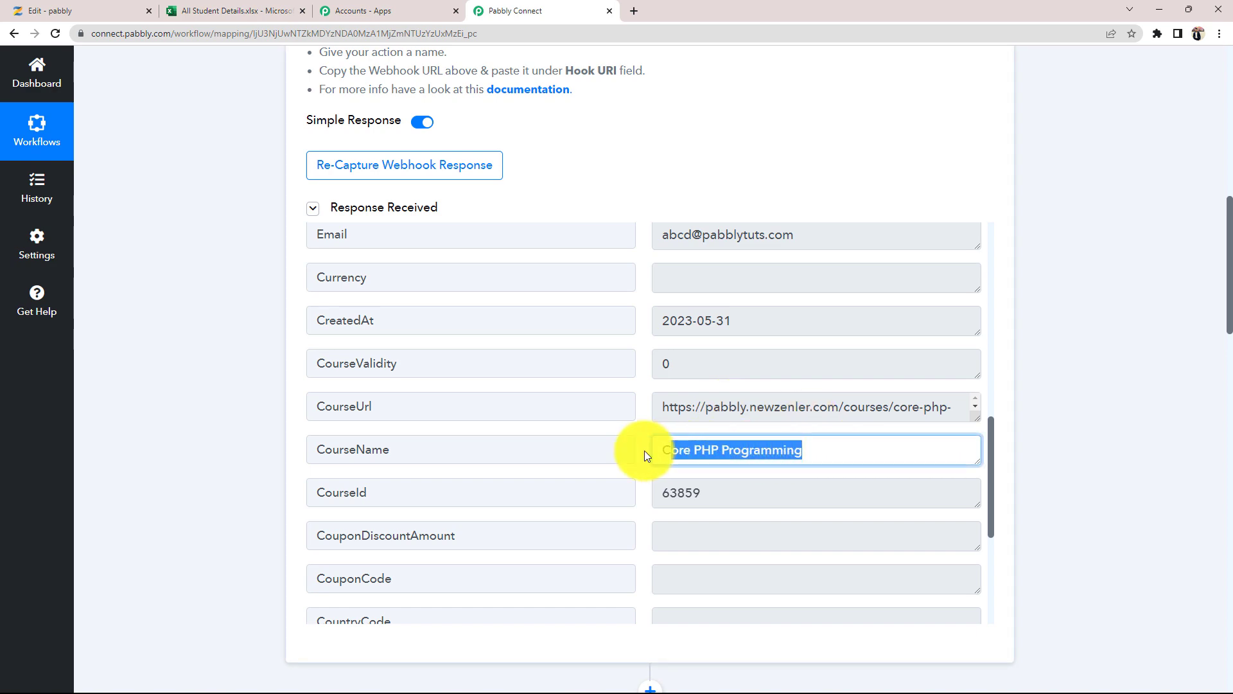
{"action": "left_click_drag", "start_coordinate": [721, 486], "coordinate": [647, 491]}
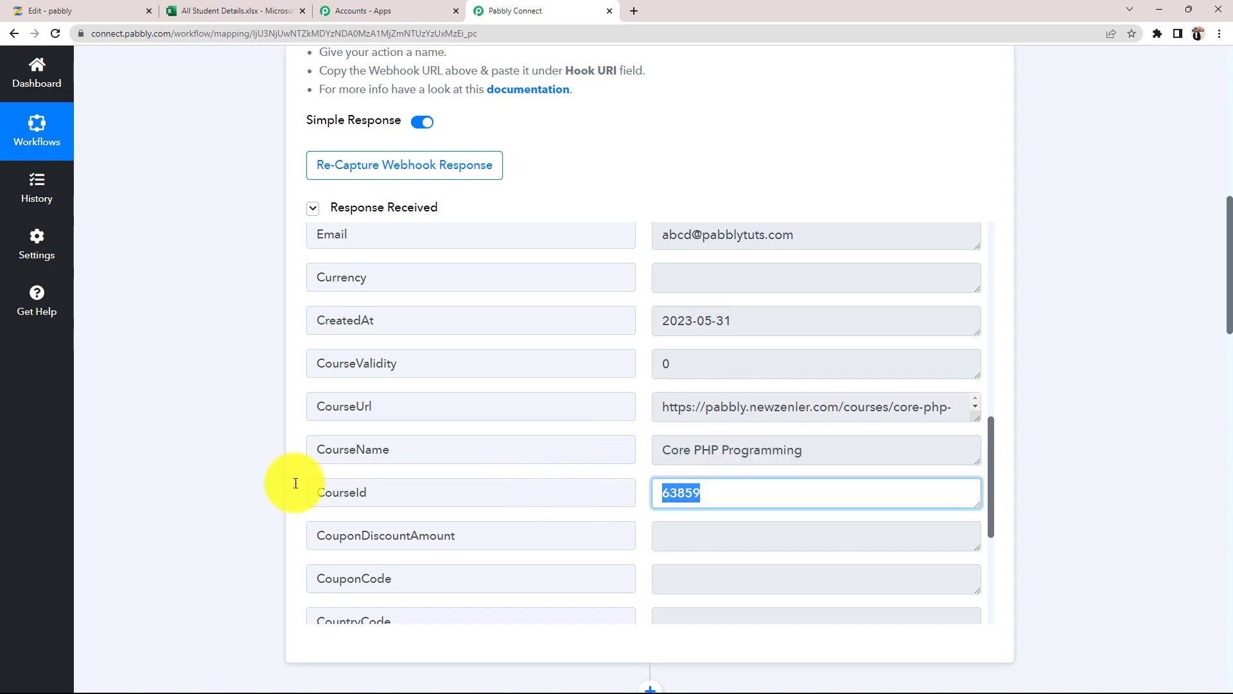
{"action": "scroll", "coordinate": [176, 480], "scroll_direction": "down", "scroll_amount": 14}
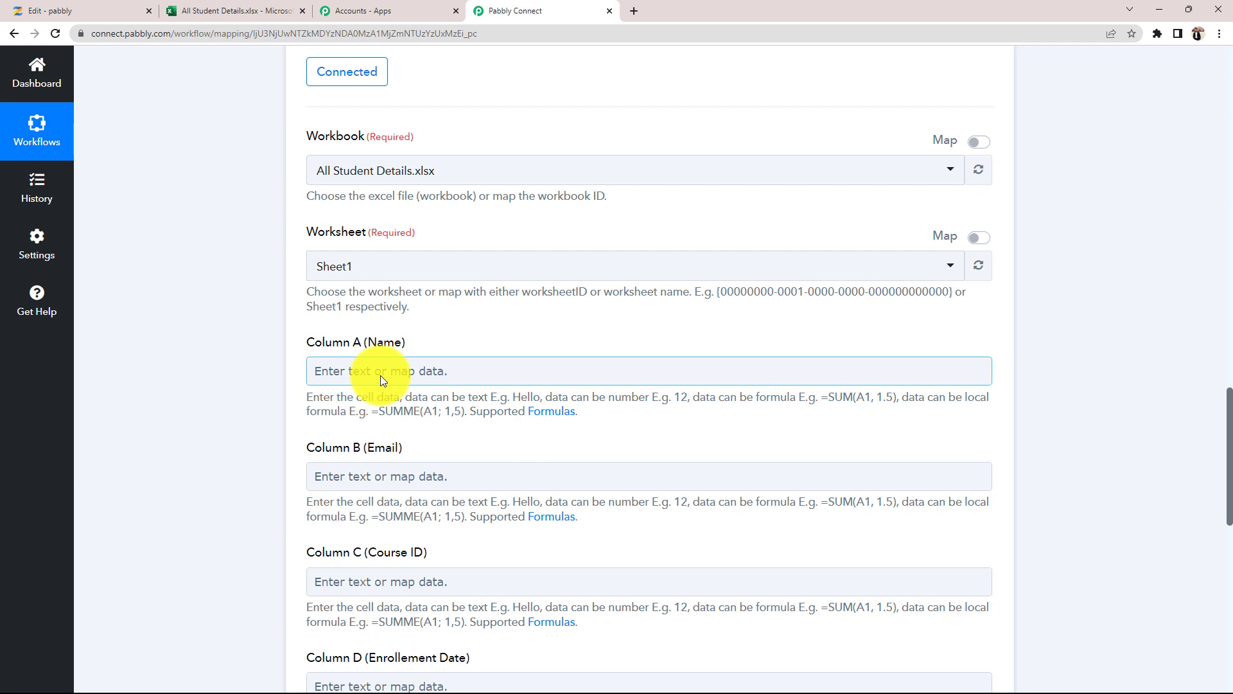
{"action": "left_click", "coordinate": [334, 374]}
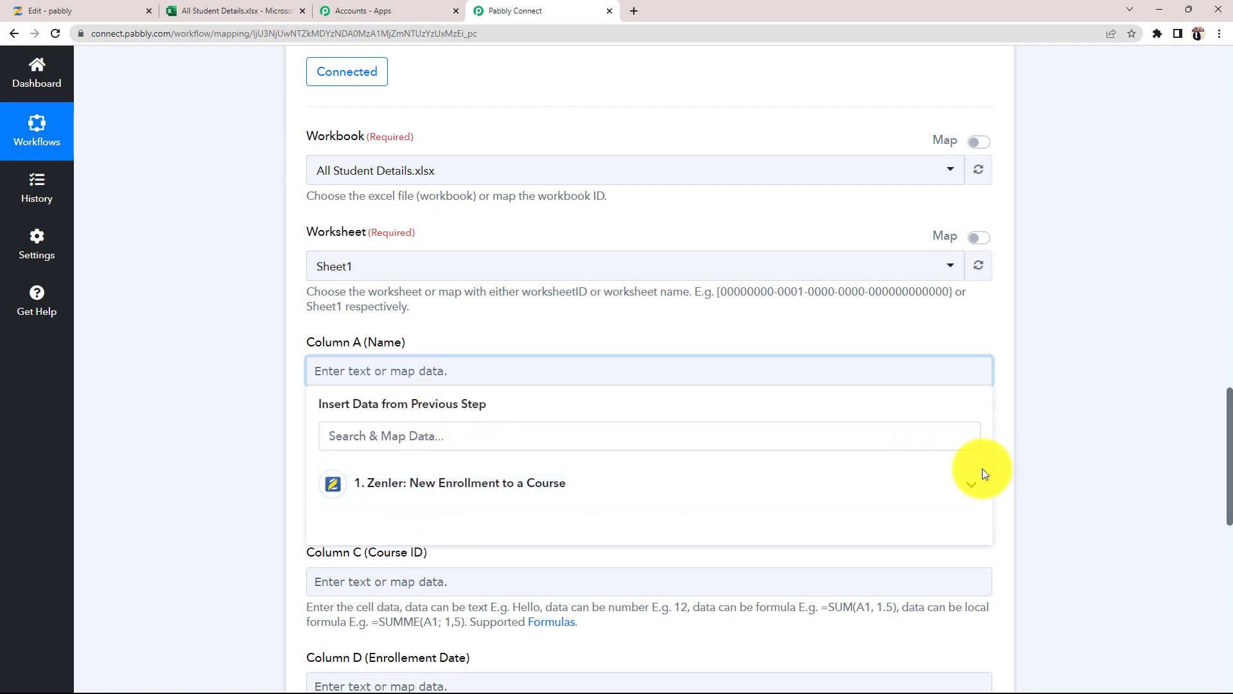
- Map Zenler's Name (Test) and LastName (User) fields into Column A (Name)
{"action": "left_click", "coordinate": [970, 486]}
{"action": "scroll", "coordinate": [242, 540], "scroll_direction": "down", "scroll_amount": 3}
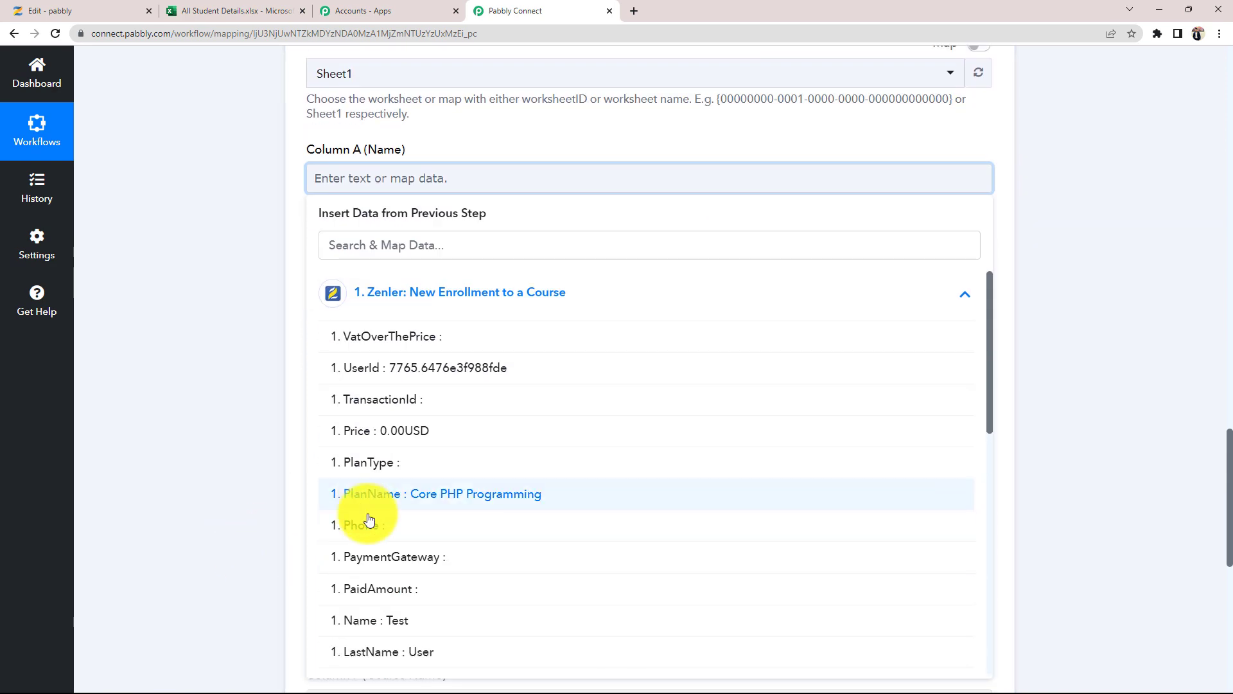
{"action": "scroll", "coordinate": [468, 507], "scroll_direction": "down", "scroll_amount": 1}
{"action": "scroll", "coordinate": [449, 573], "scroll_direction": "down", "scroll_amount": 4}
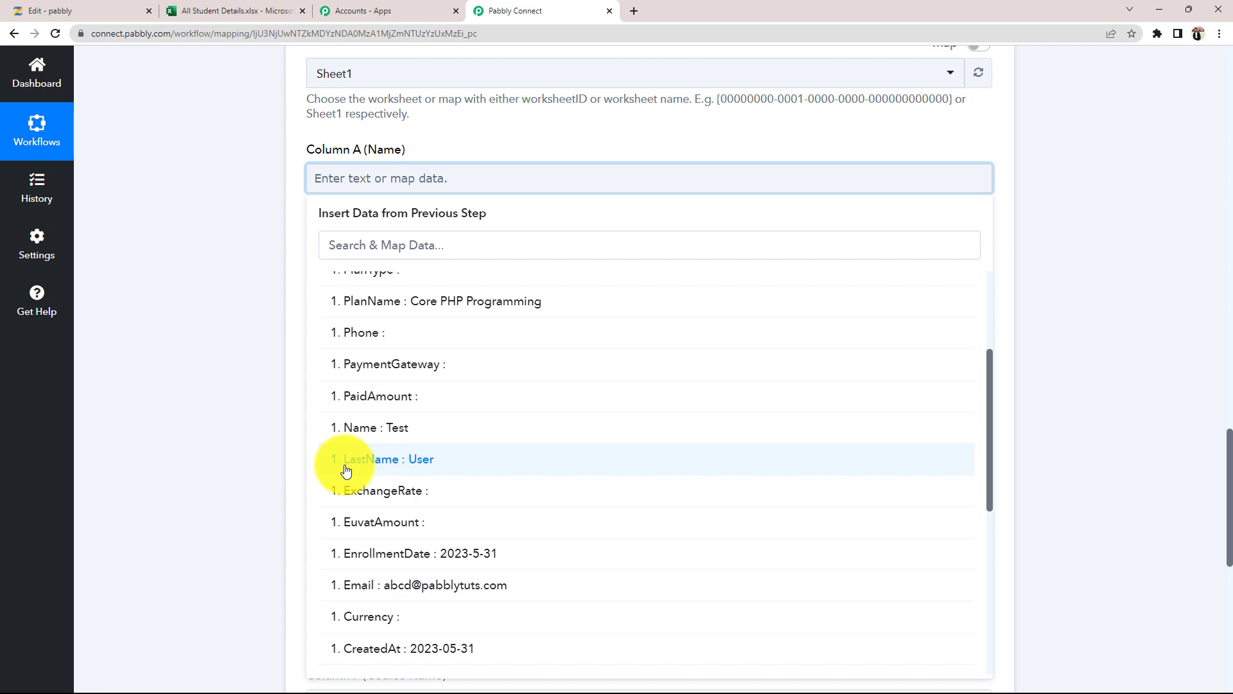
{"action": "left_click", "coordinate": [413, 435]}
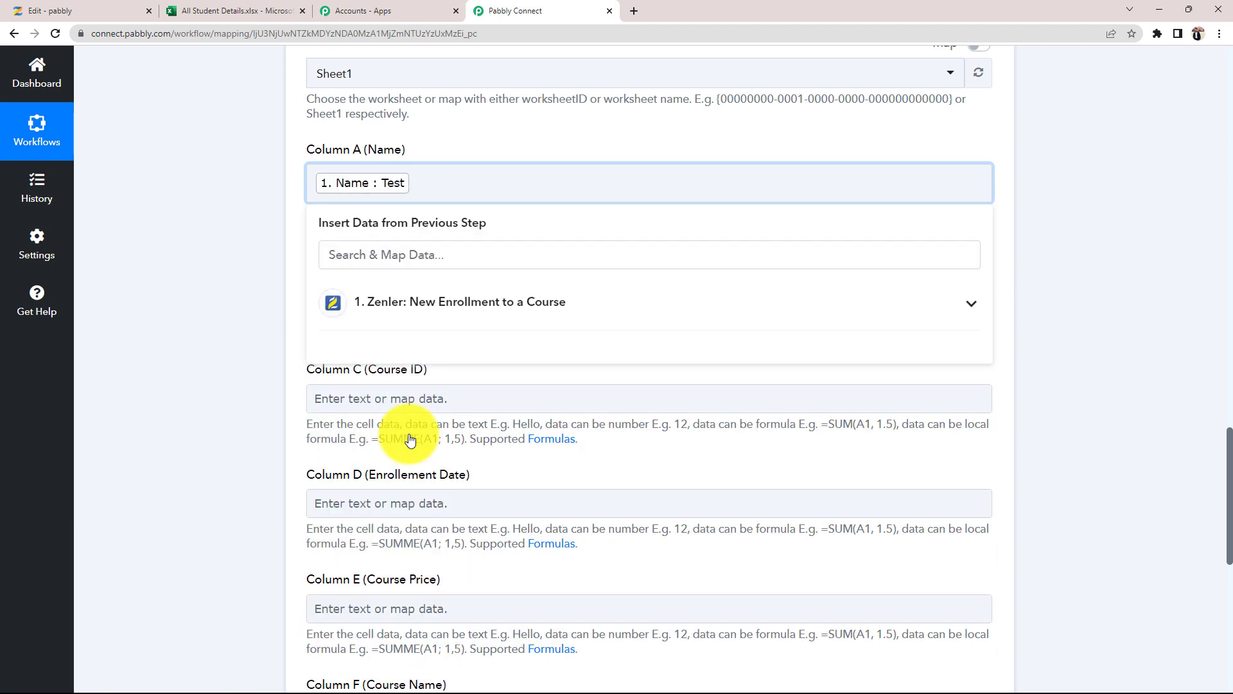
{"action": "left_click", "coordinate": [441, 305]}
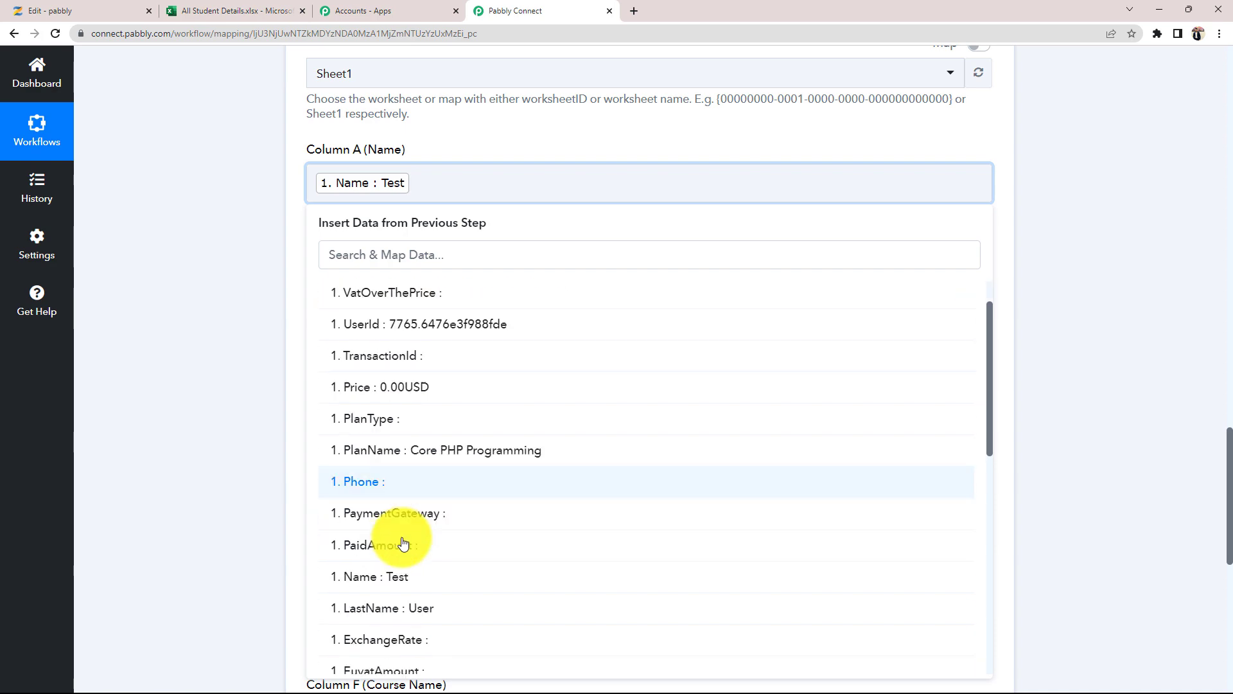
{"action": "scroll", "coordinate": [404, 544], "scroll_direction": "down", "scroll_amount": 1}
{"action": "left_click", "coordinate": [414, 542]}
{"action": "left_click", "coordinate": [192, 322]}
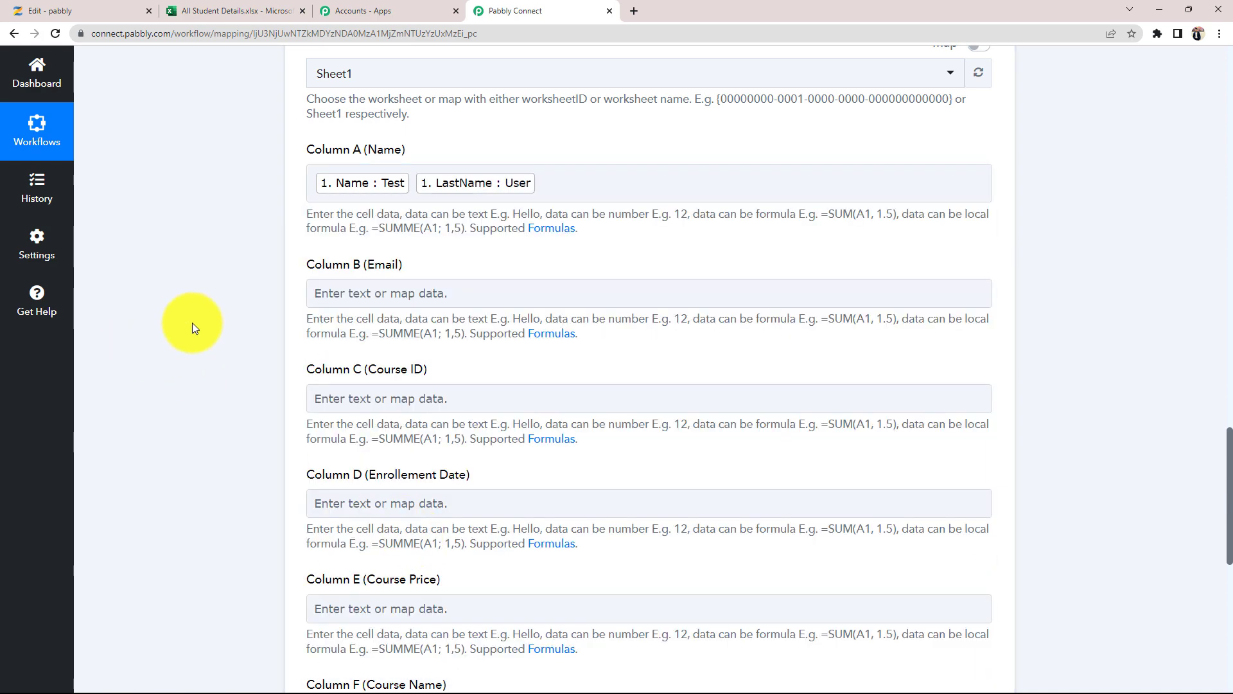
{"action": "scroll", "coordinate": [218, 341], "scroll_direction": "up", "scroll_amount": 2}
- Map the Zenler Email field into Column B (Email)
{"action": "left_click", "coordinate": [350, 421]}
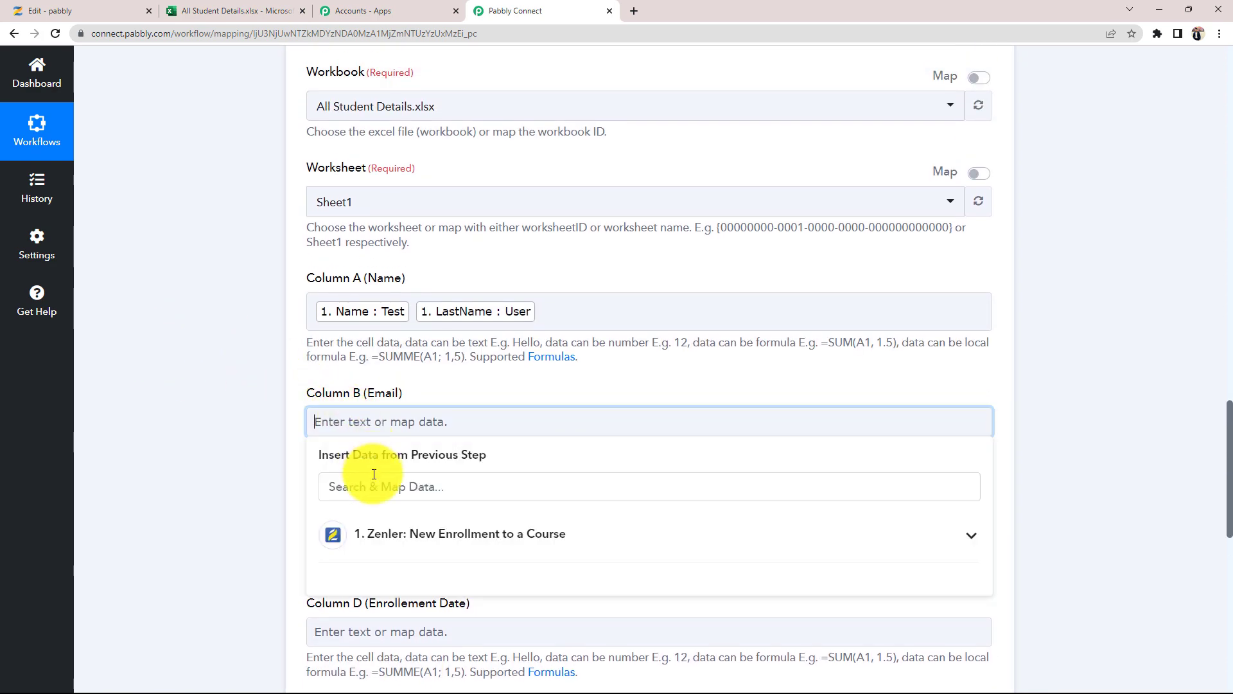
{"action": "left_click", "coordinate": [374, 479]}
{"action": "type", "text": "e"}
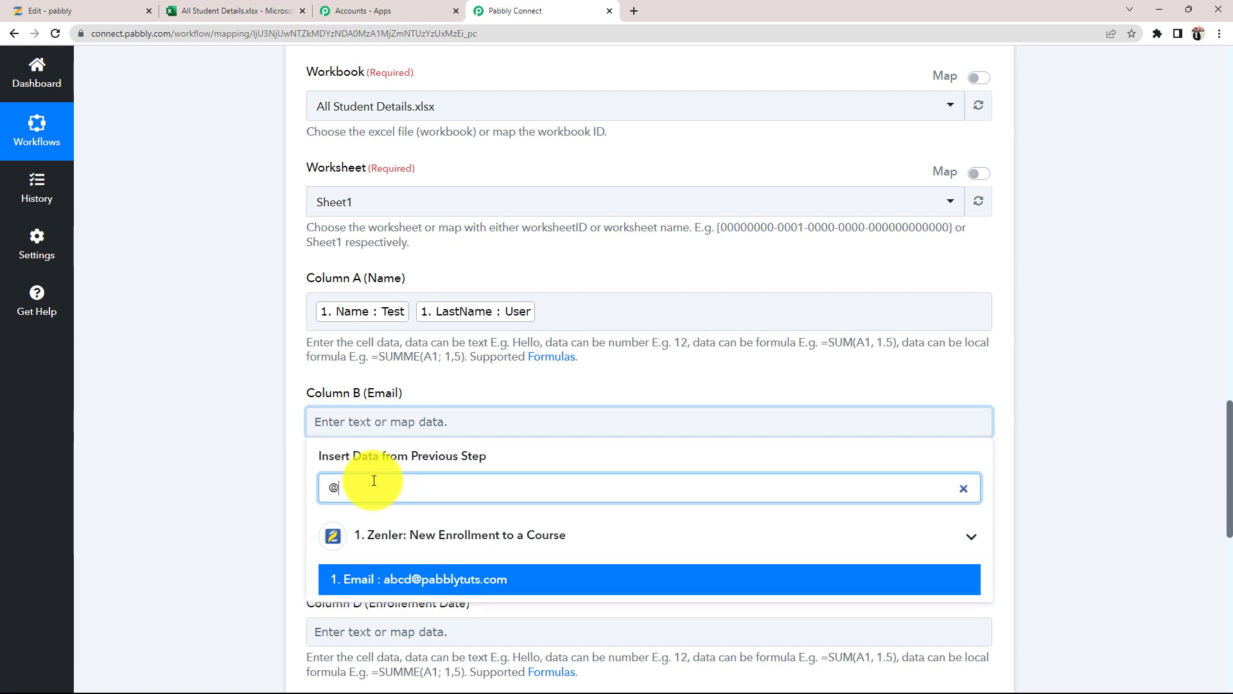
{"action": "left_click", "coordinate": [440, 571]}
{"action": "left_click", "coordinate": [212, 466]}
- Map the CourseId field into Column C (Course ID)
{"action": "scroll", "coordinate": [209, 469], "scroll_direction": "down", "scroll_amount": 4}
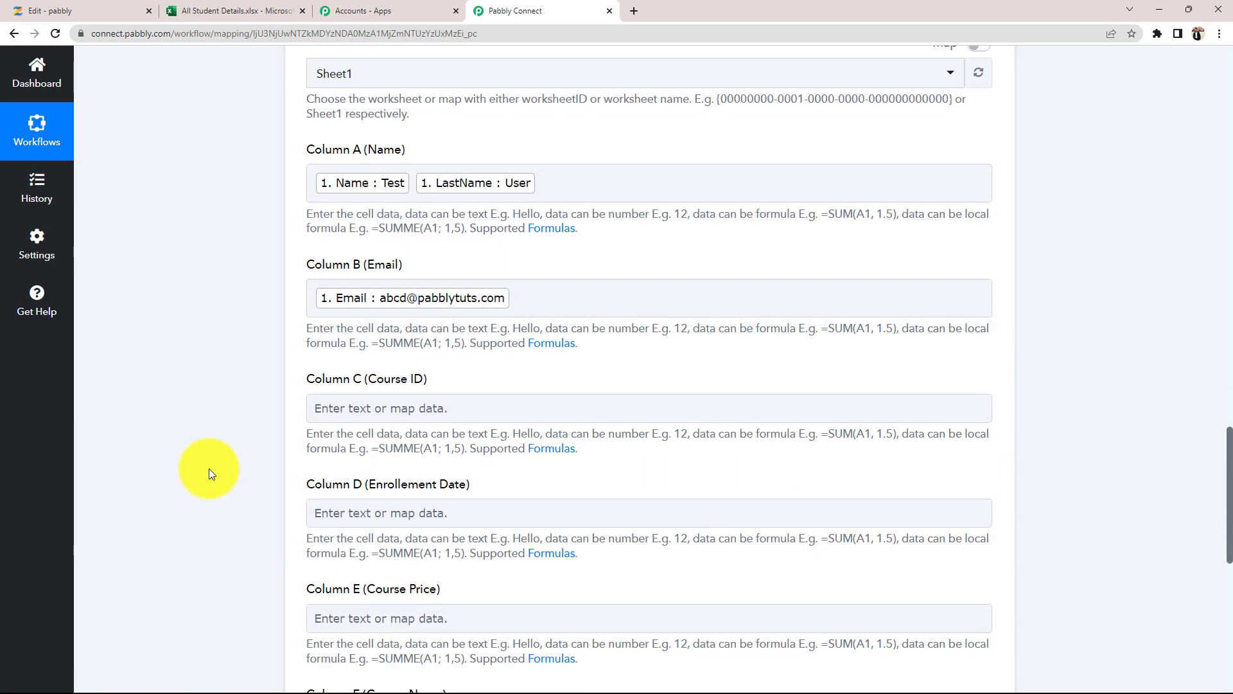
{"action": "left_click", "coordinate": [386, 282]}
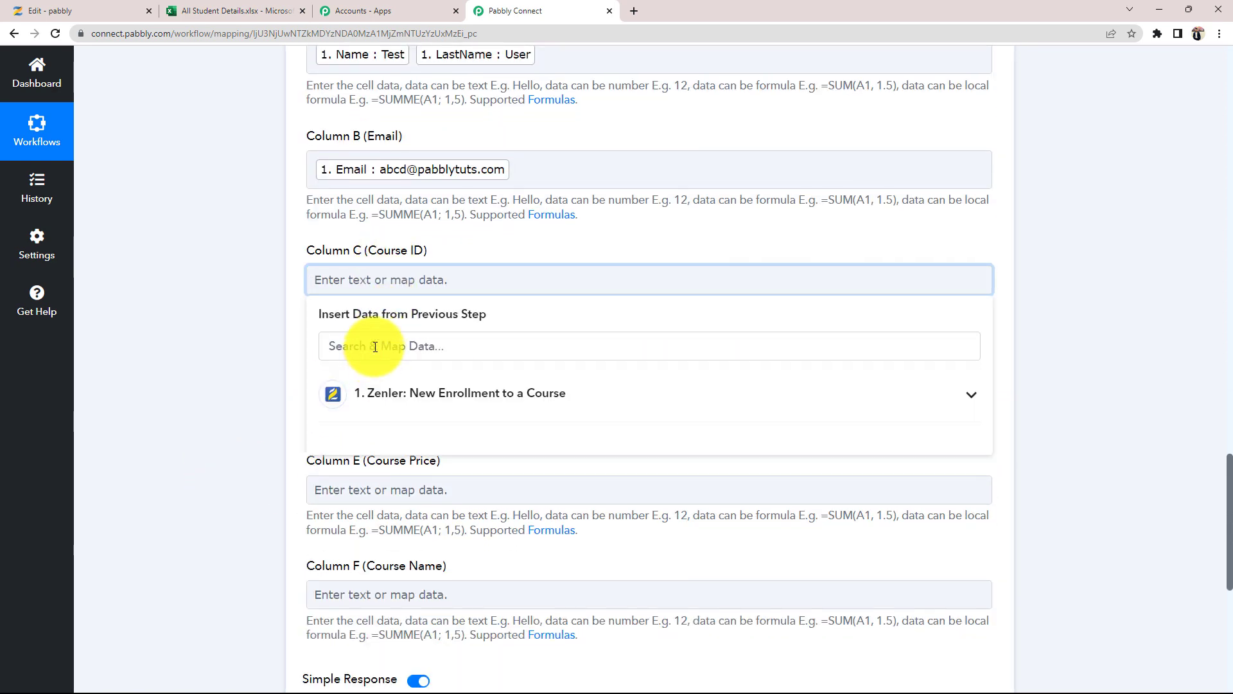
{"action": "left_click", "coordinate": [376, 346]}
{"action": "type", "text": "cour"}
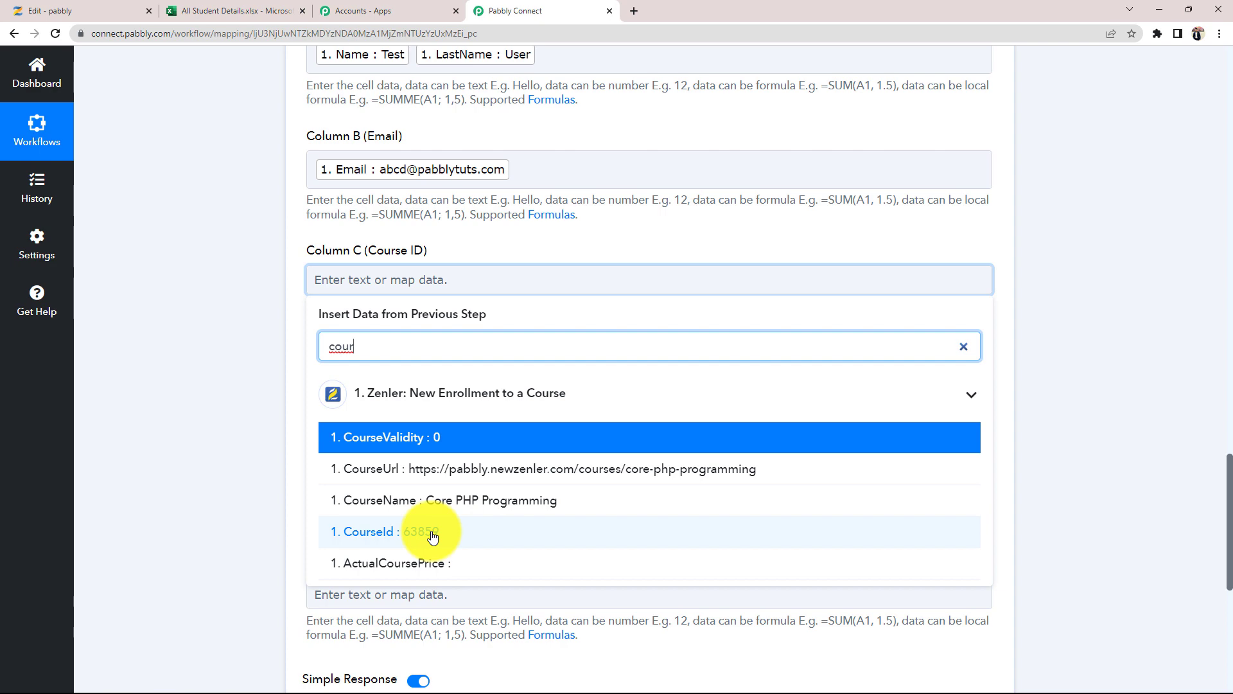
{"action": "left_click", "coordinate": [432, 535]}
{"action": "left_click", "coordinate": [270, 372]}
- Map the EnrollmentDate field into Column D (Enrollement Date)
{"action": "scroll", "coordinate": [276, 417], "scroll_direction": "down", "scroll_amount": 2}
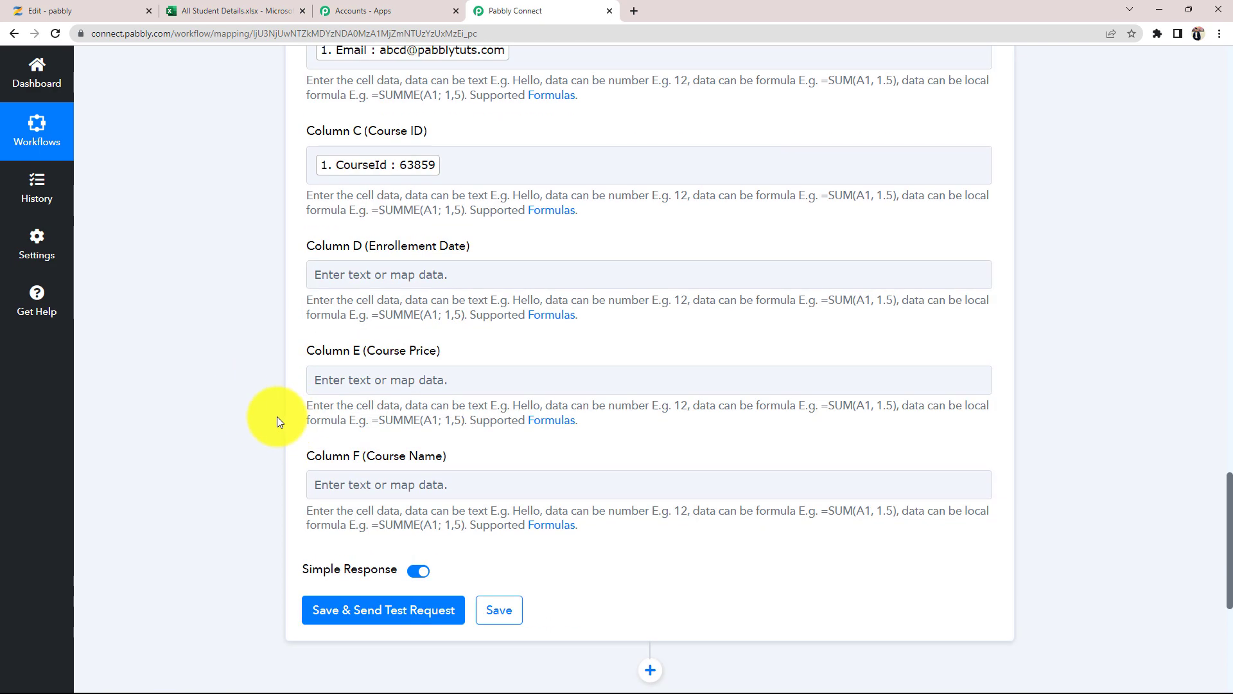
{"action": "left_click", "coordinate": [400, 267]}
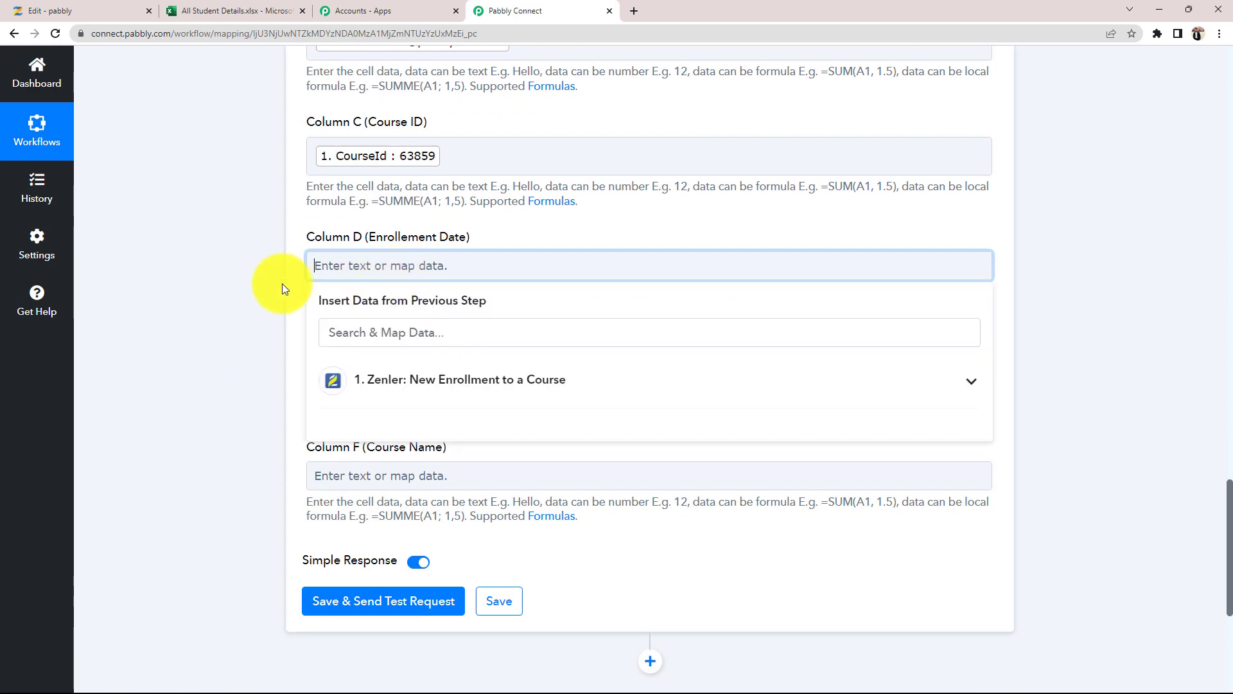
{"action": "left_click", "coordinate": [388, 334]}
{"action": "type", "text": "date"}
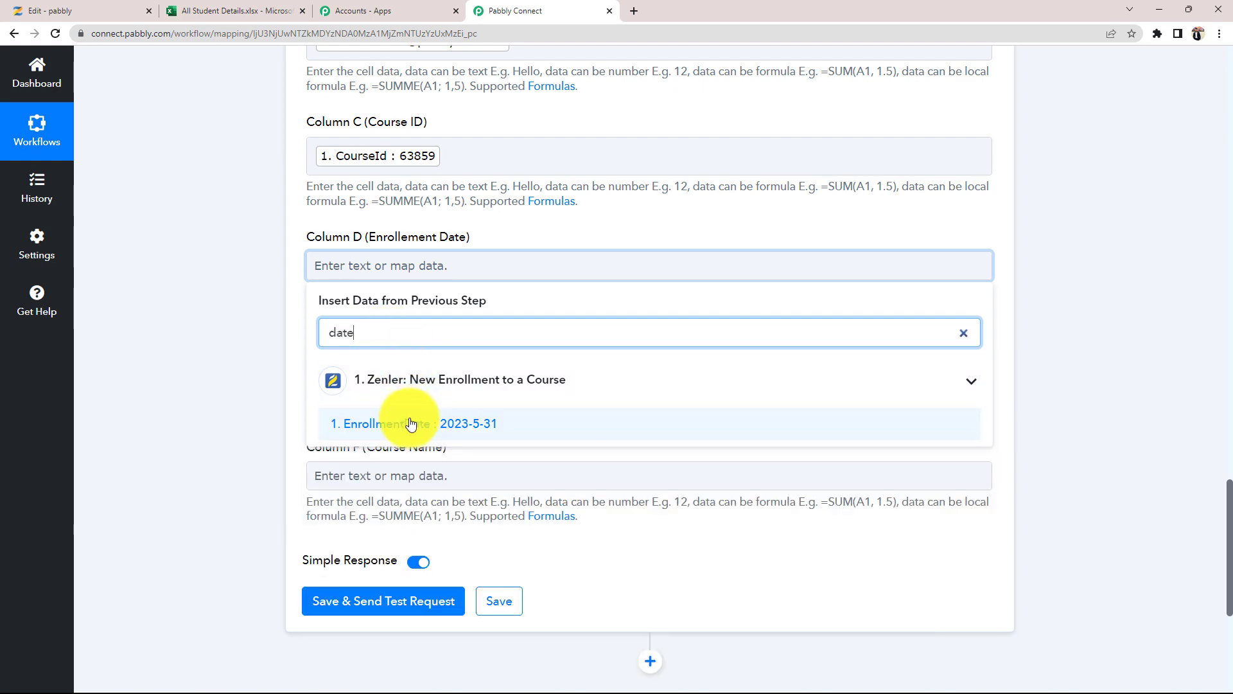
{"action": "left_click", "coordinate": [408, 424]}
{"action": "left_click", "coordinate": [248, 384]}
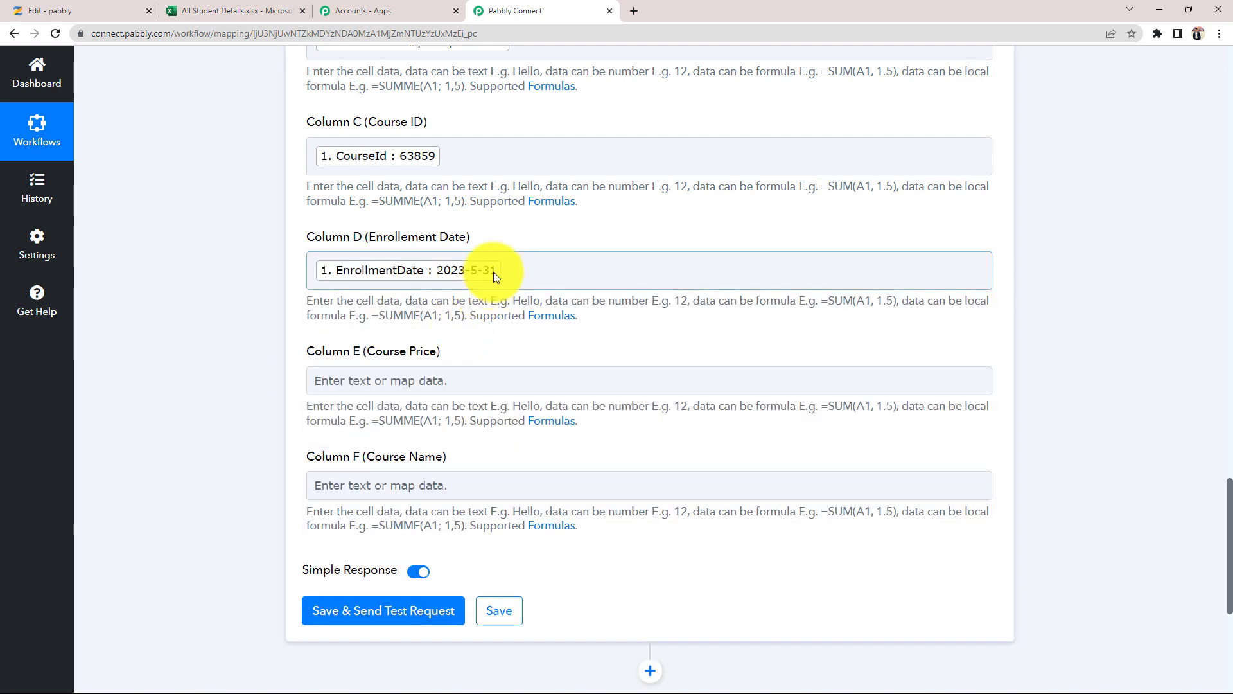
- Map the Price field into Column E (Course Price)
{"action": "scroll", "coordinate": [220, 407], "scroll_direction": "down", "scroll_amount": 2}
{"action": "left_click", "coordinate": [377, 251]}
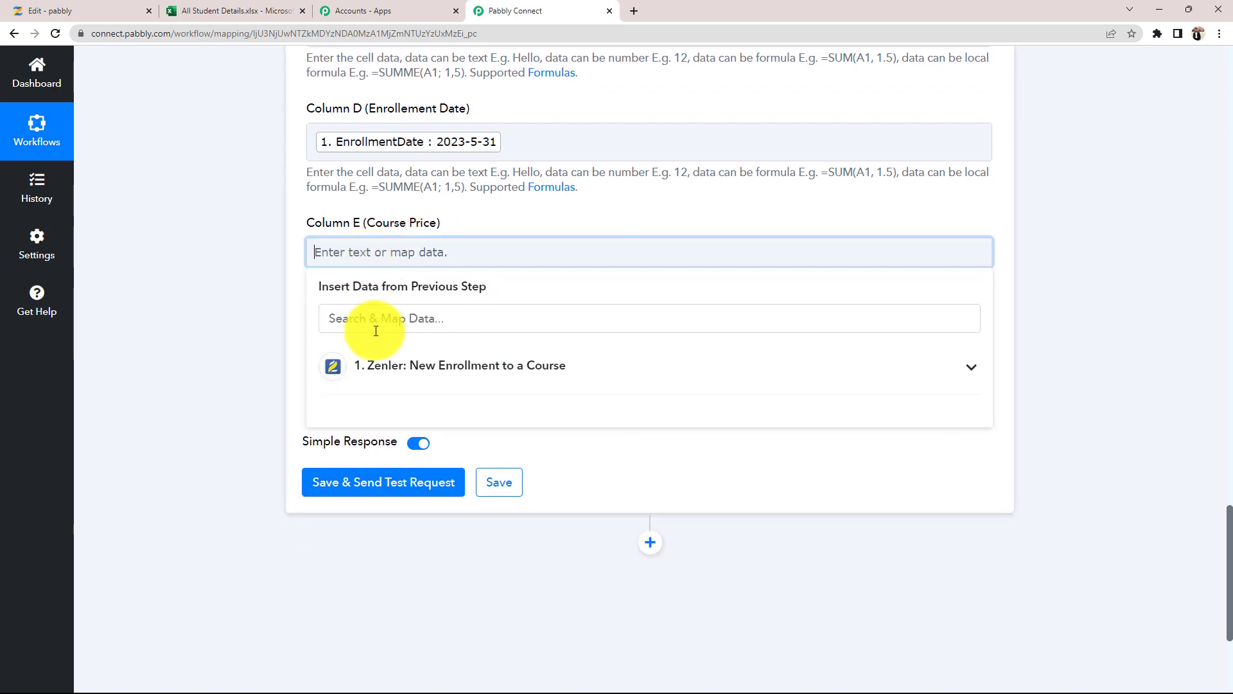
{"action": "left_click", "coordinate": [375, 331]}
{"action": "type", "text": "pr"}
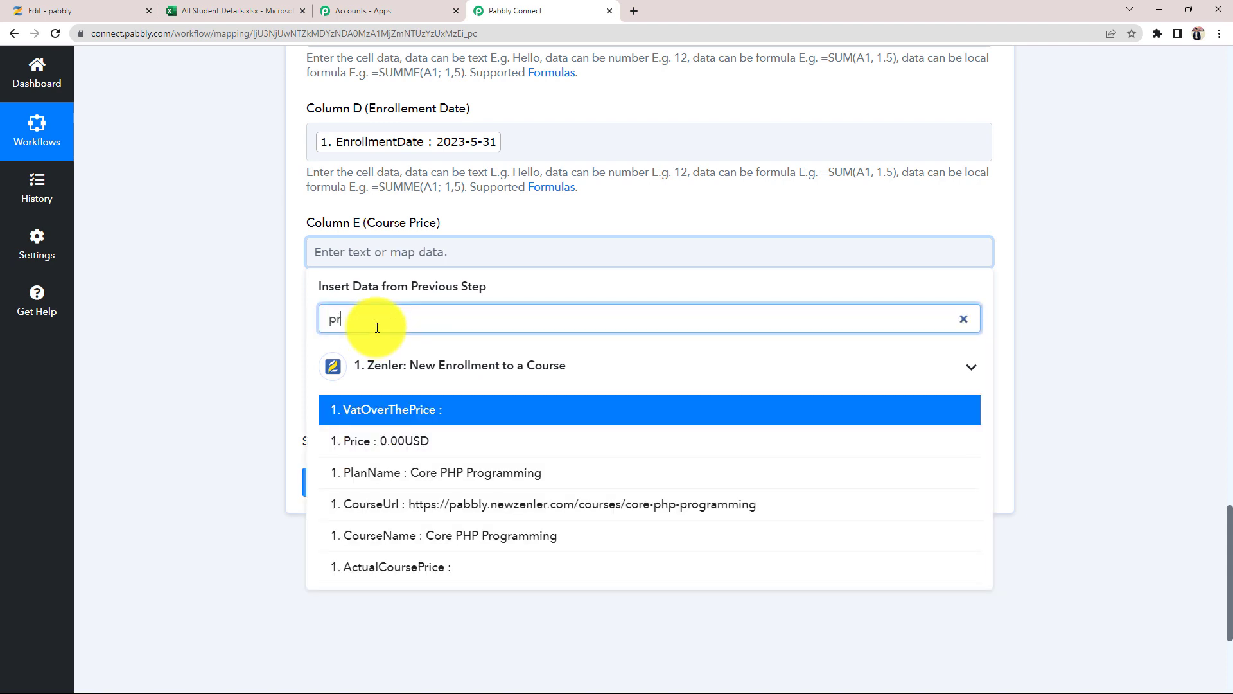
{"action": "type", "text": "o"}
{"action": "key", "text": "BackSpace"}
{"action": "type", "text": "ice"}
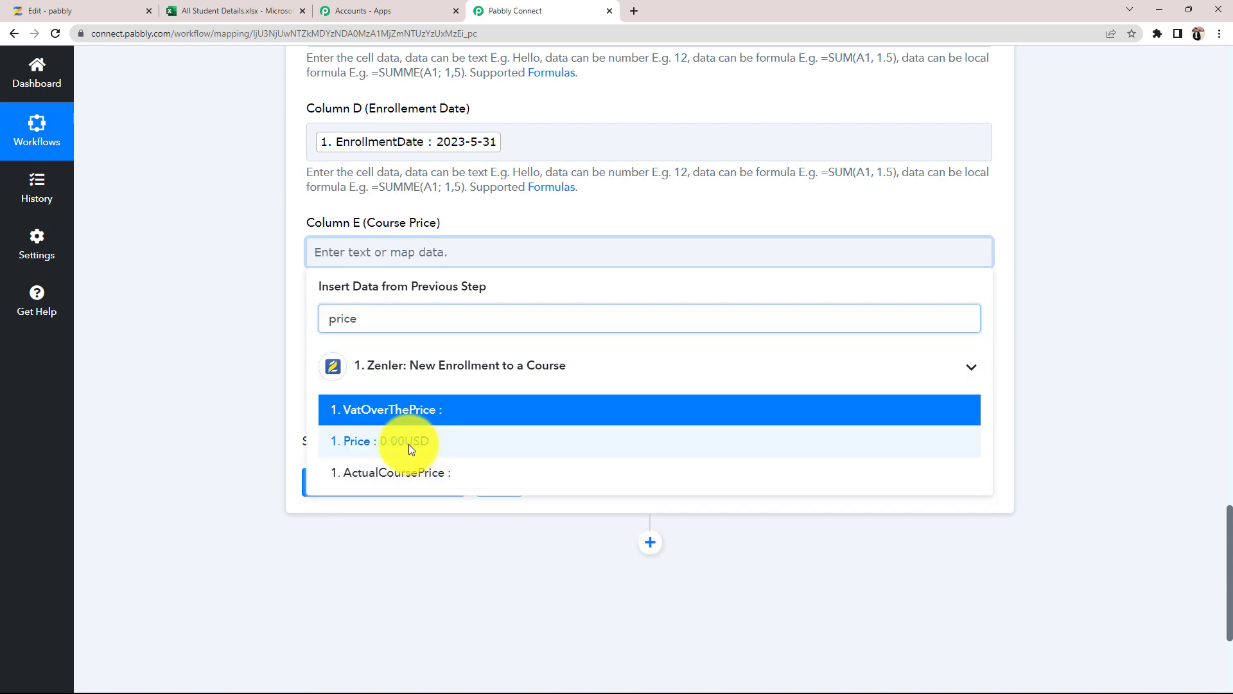
{"action": "left_click", "coordinate": [413, 444]}
- Map the CourseName field into Column F (Course Name)
{"action": "left_click", "coordinate": [407, 372]}
{"action": "left_click", "coordinate": [346, 429]}
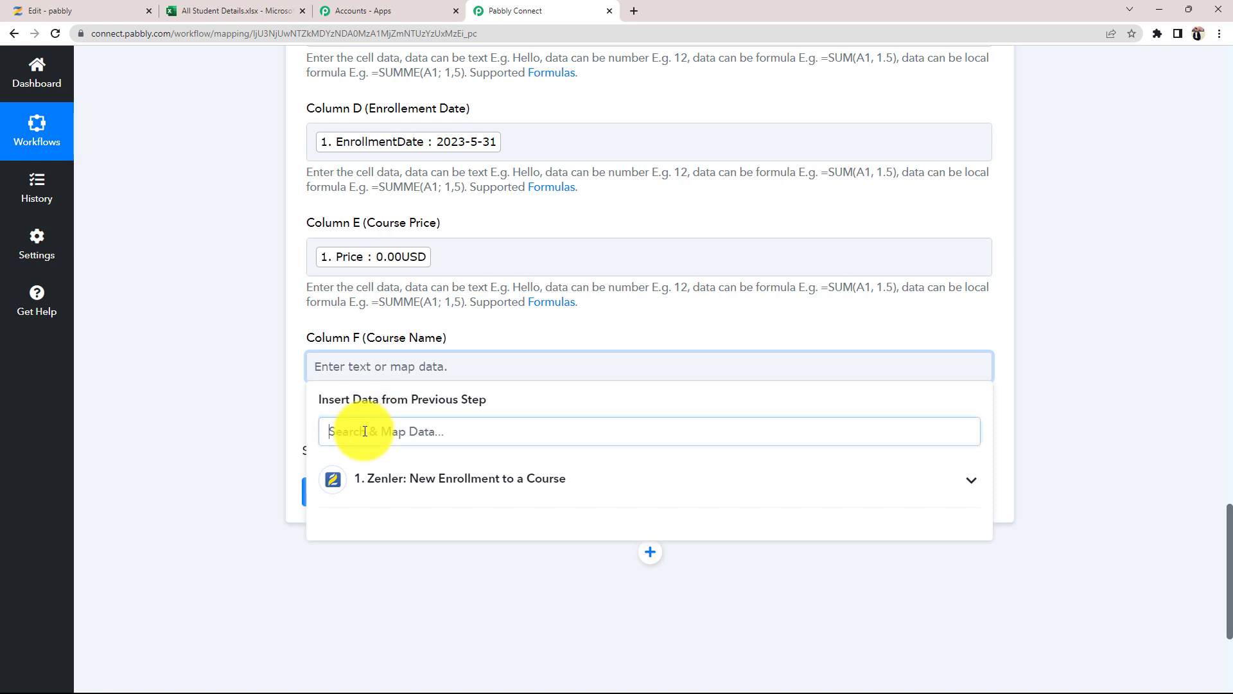
{"action": "type", "text": "name"}
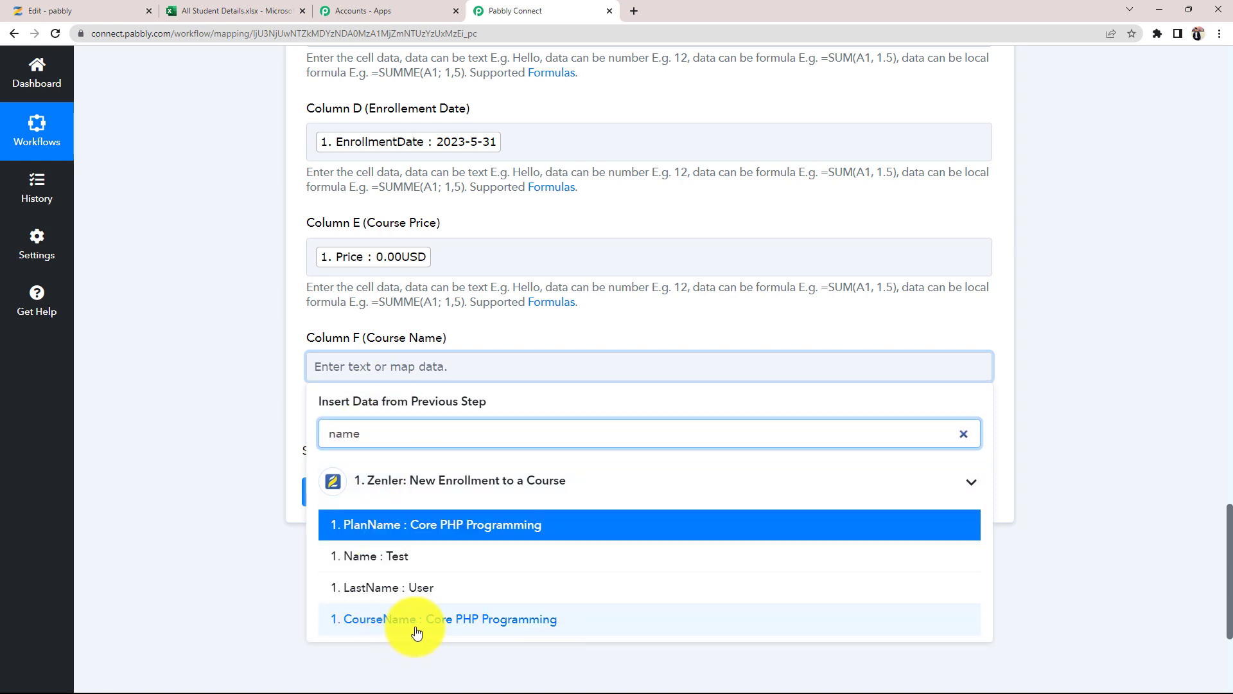
{"action": "left_click", "coordinate": [463, 621]}
{"action": "left_click", "coordinate": [237, 409]}
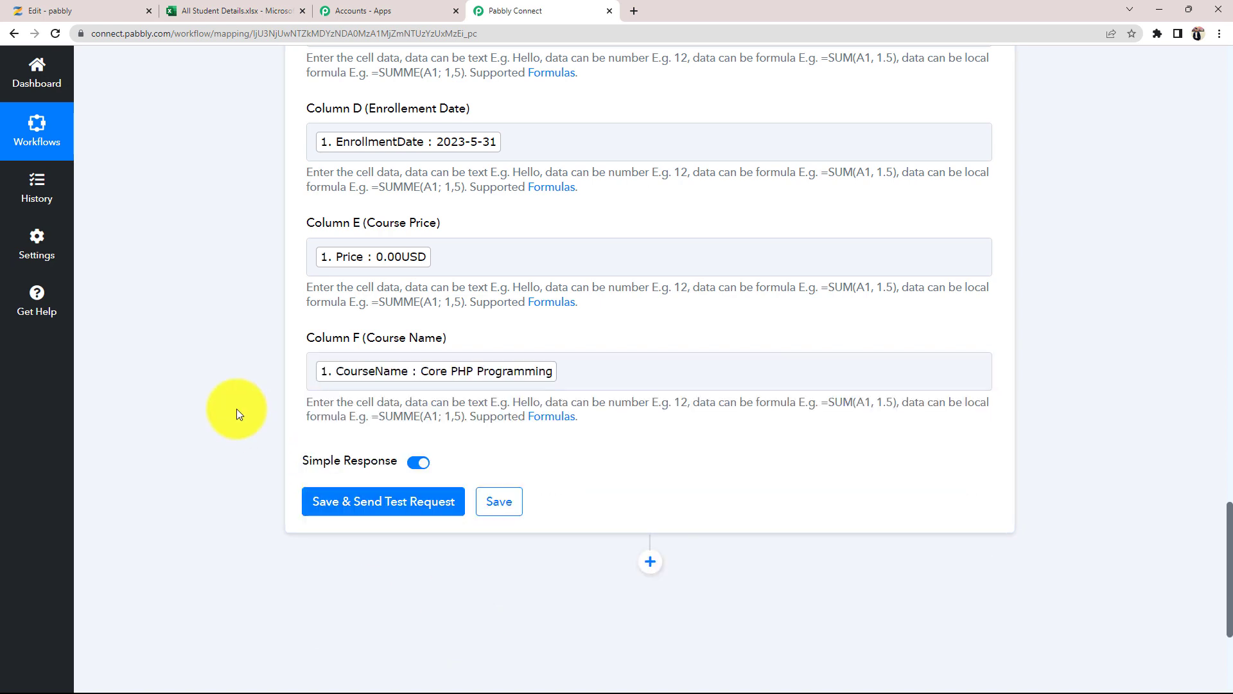
{"action": "scroll", "coordinate": [236, 409], "scroll_direction": "up", "scroll_amount": 3}
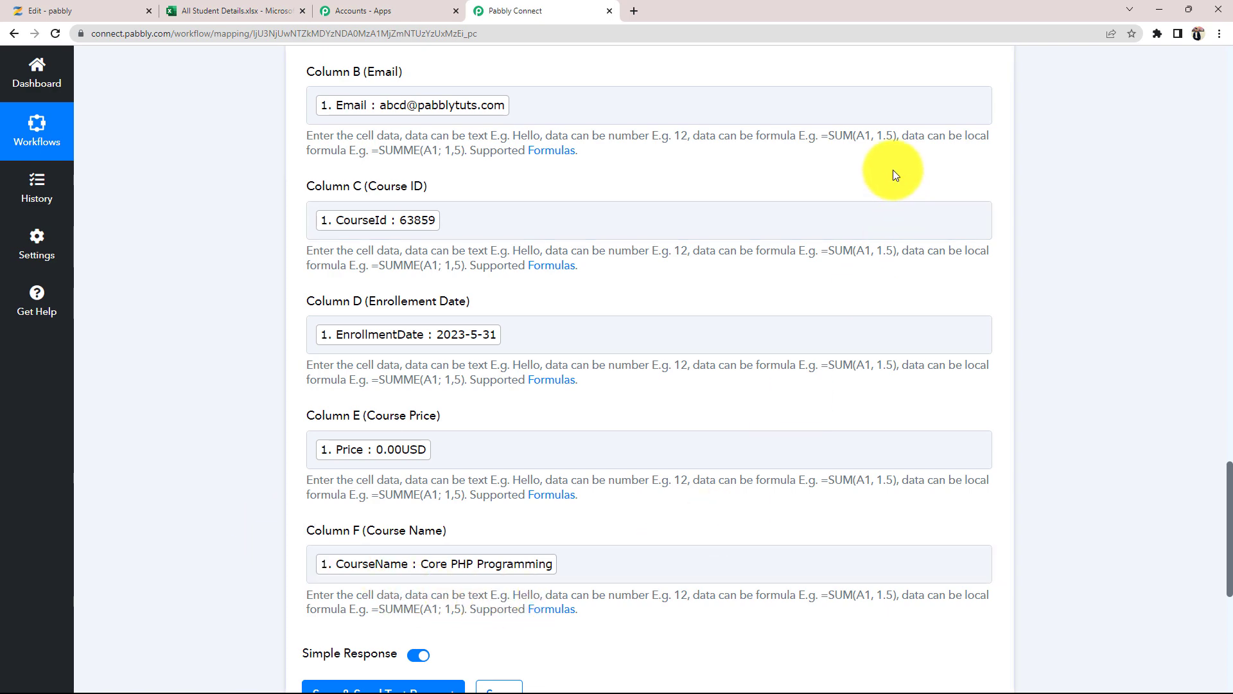
{"action": "scroll", "coordinate": [356, 185], "scroll_direction": "up", "scroll_amount": 2}
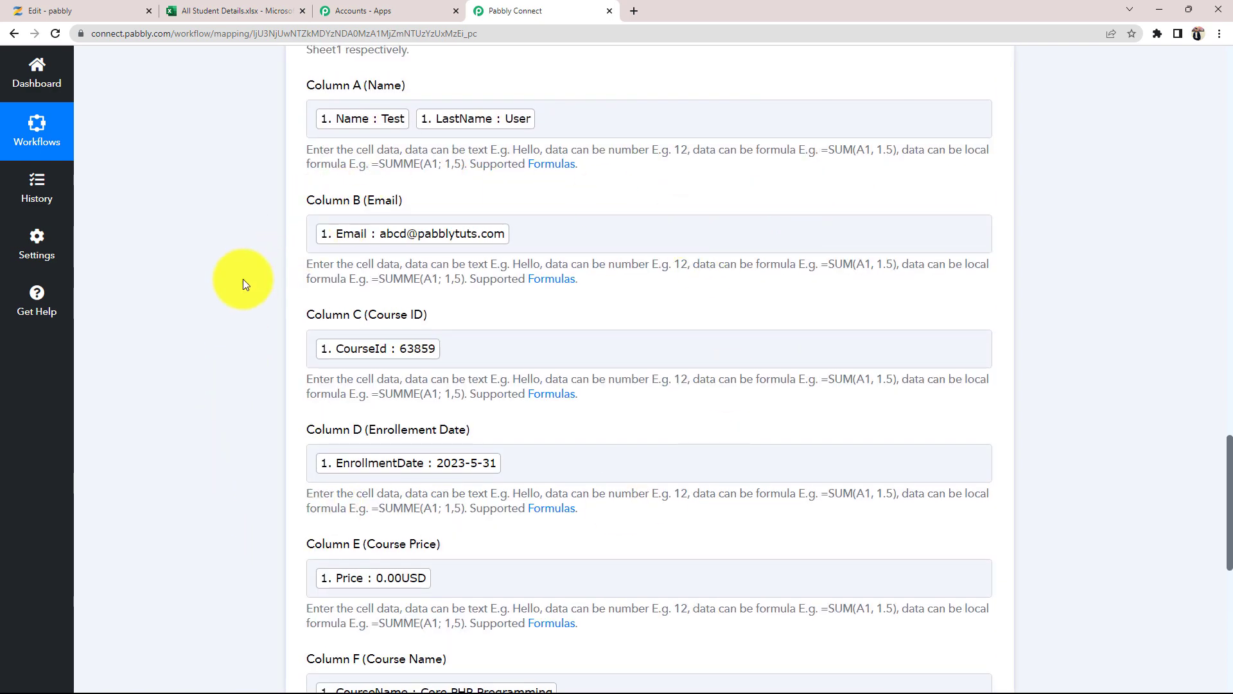
{"action": "scroll", "coordinate": [243, 279], "scroll_direction": "up", "scroll_amount": 2}
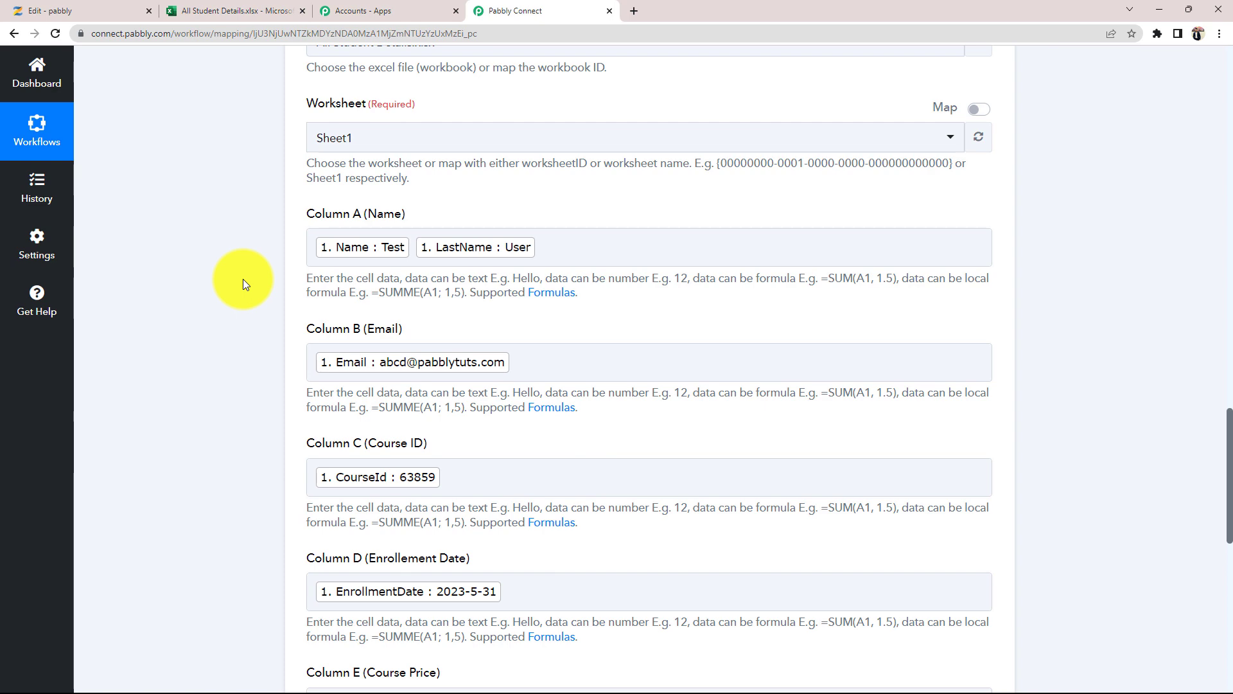
{"action": "scroll", "coordinate": [243, 279], "scroll_direction": "down", "scroll_amount": 2}
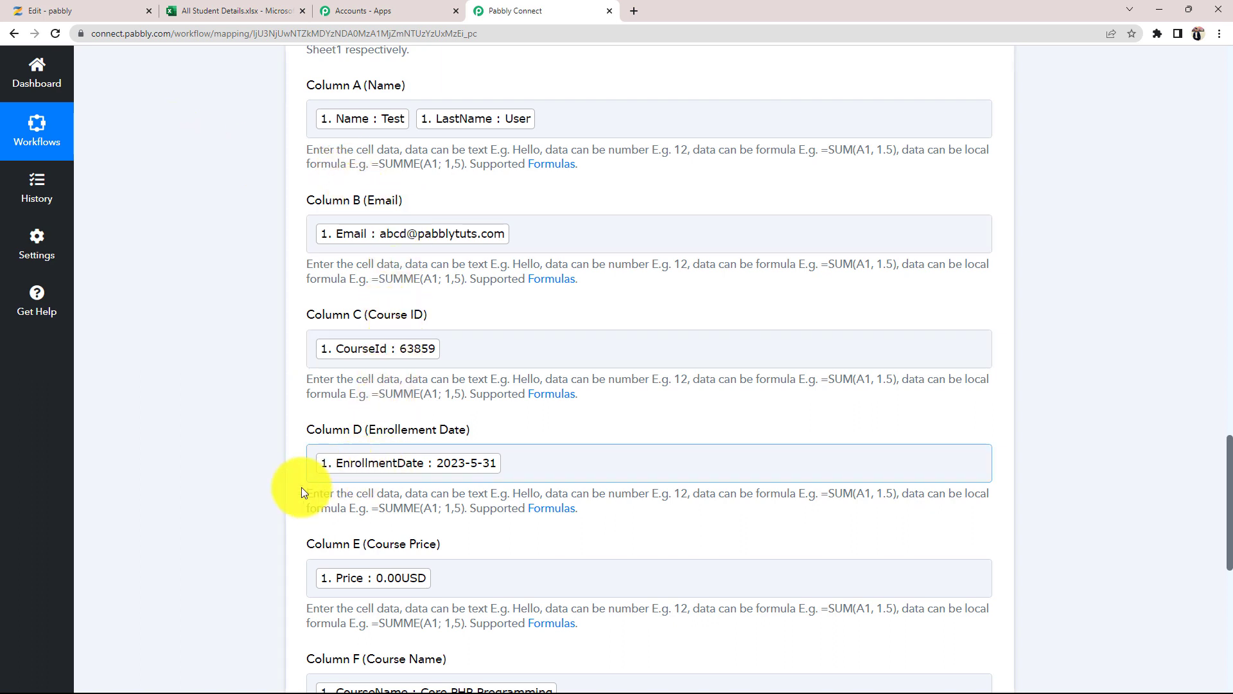
{"action": "scroll", "coordinate": [284, 582], "scroll_direction": "down", "scroll_amount": 1}
{"action": "scroll", "coordinate": [643, 160], "scroll_direction": "up", "scroll_amount": 2}
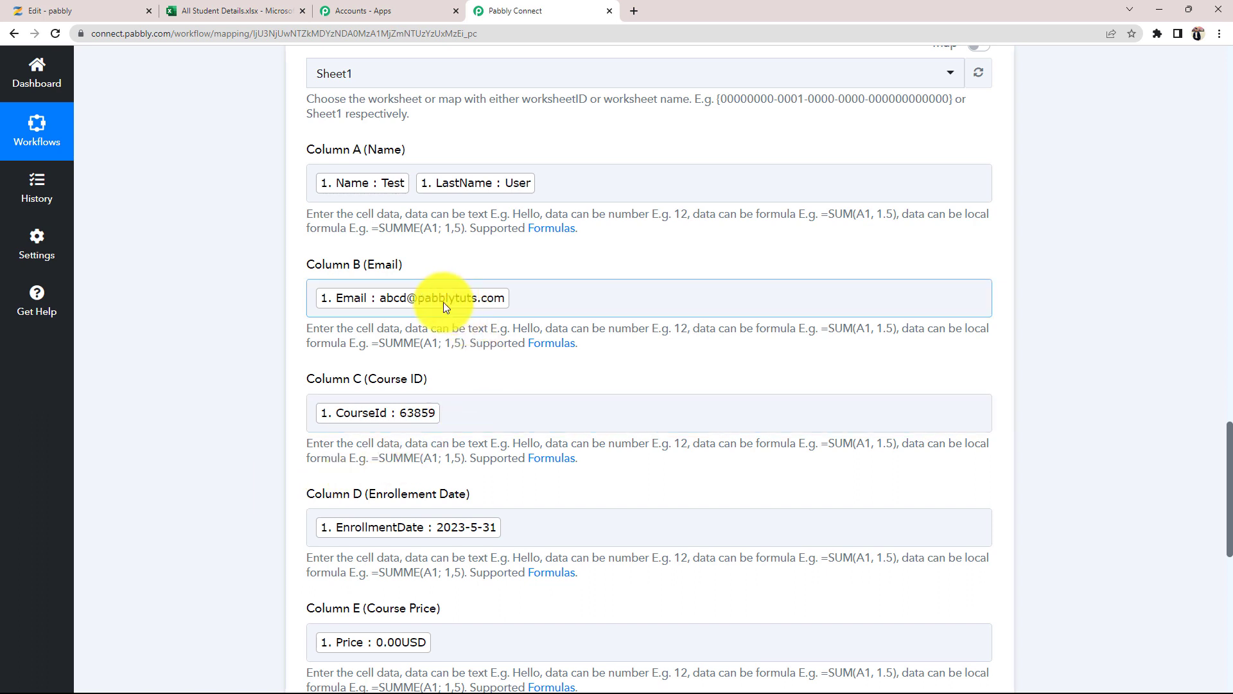
{"action": "left_click", "coordinate": [533, 414]}
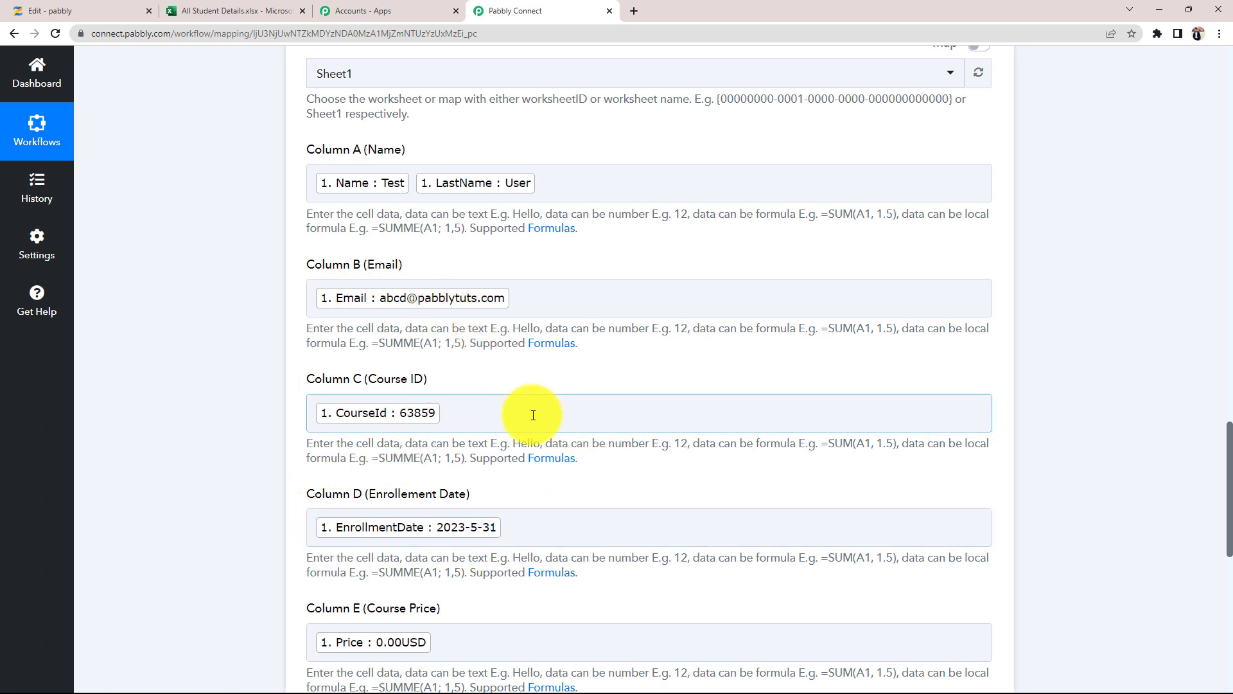
{"action": "left_click", "coordinate": [533, 414]}
{"action": "type", "text": "abcd"}
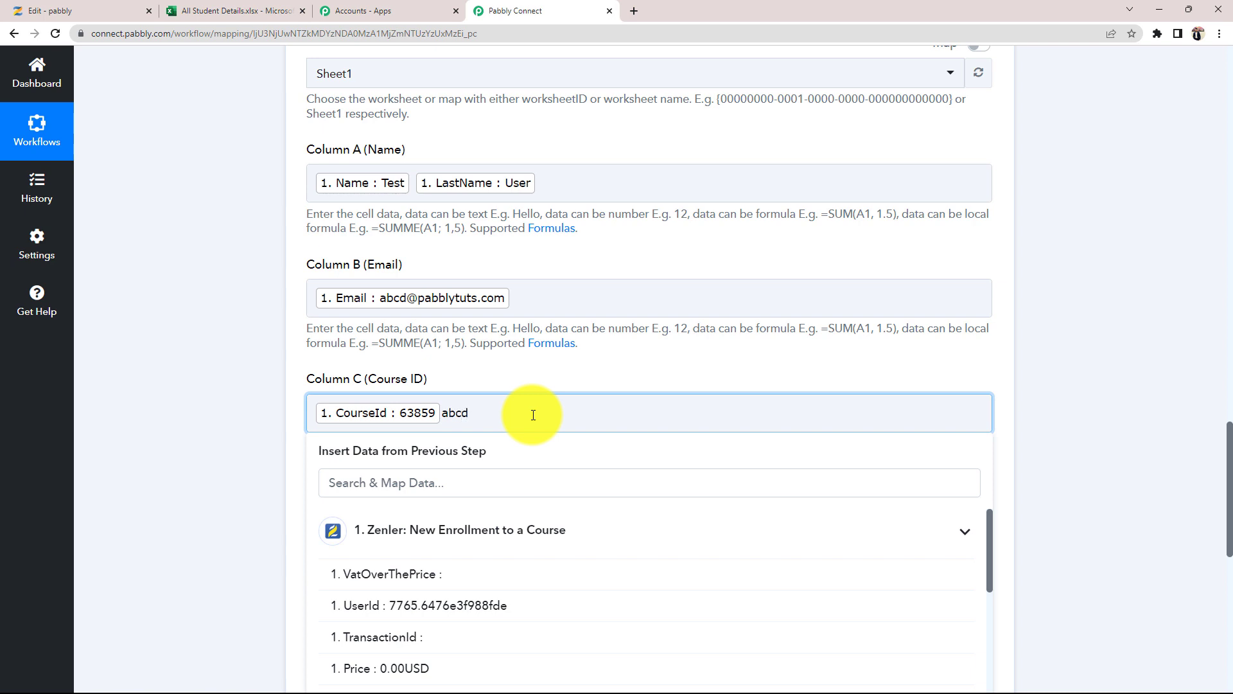
{"action": "key", "text": "BackSpace"}
{"action": "key", "text": "BackSpace"}
{"action": "key", "text": "BackSpace"}
{"action": "key", "text": "BackSpace"}
{"action": "left_click", "coordinate": [203, 416]}
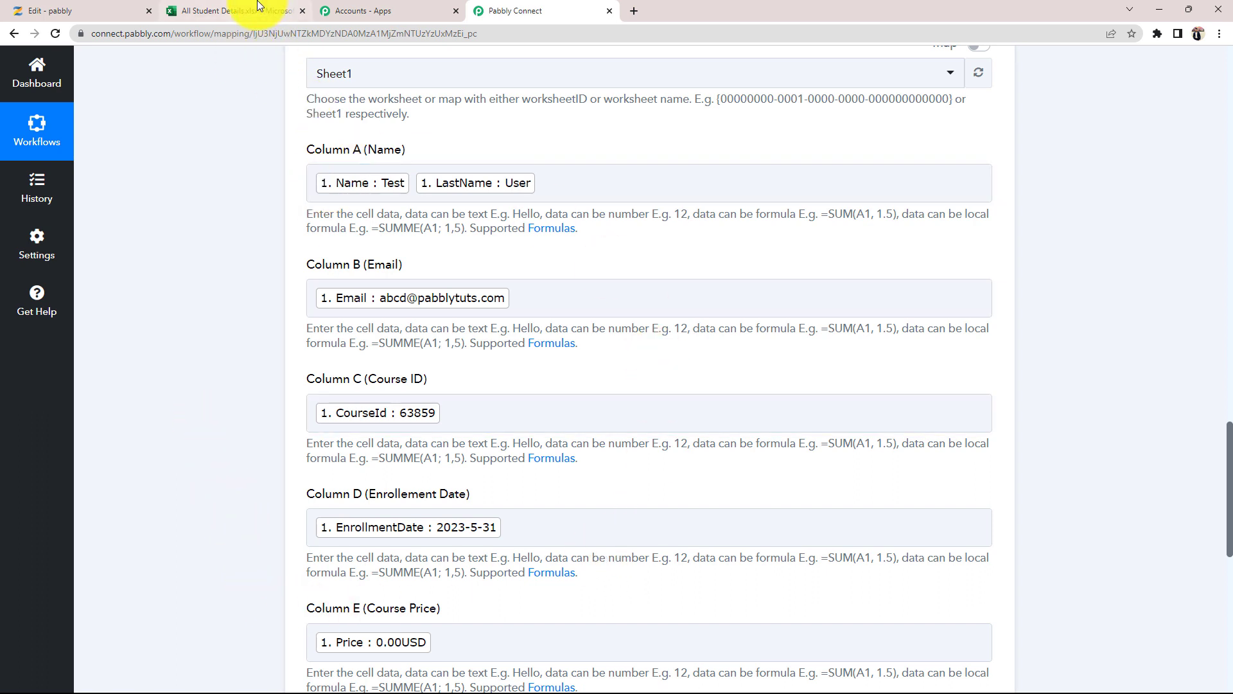
{"action": "scroll", "coordinate": [264, 353], "scroll_direction": "down", "scroll_amount": 2}
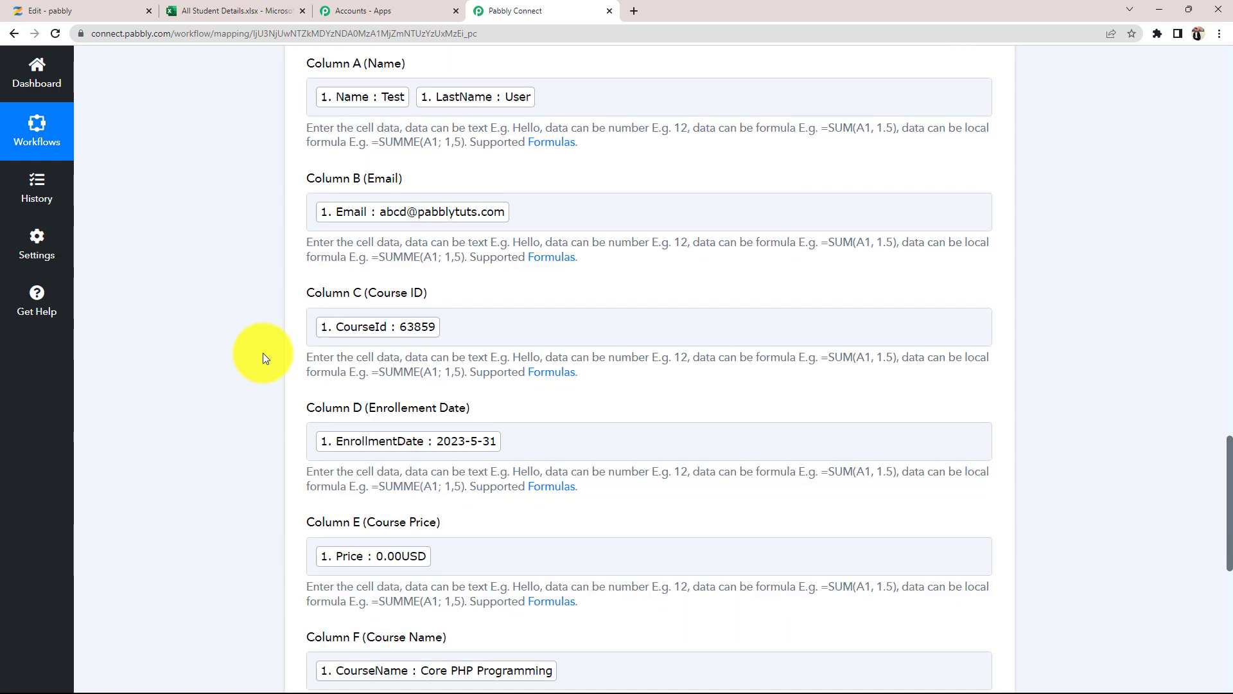
{"action": "scroll", "coordinate": [263, 353], "scroll_direction": "down", "scroll_amount": 6}
- Send a test request and check the response writing Test User's values to Sheet1!A2:F2
{"action": "left_click", "coordinate": [350, 368]}
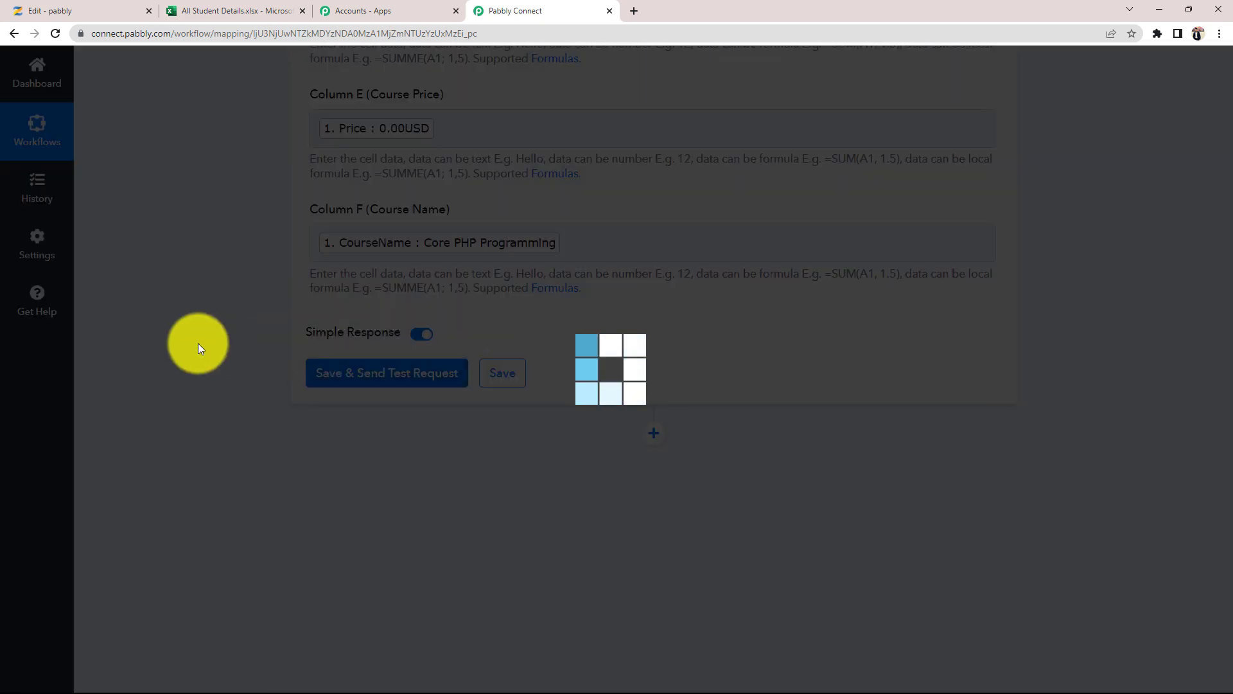
{"action": "left_click", "coordinate": [260, 9]}
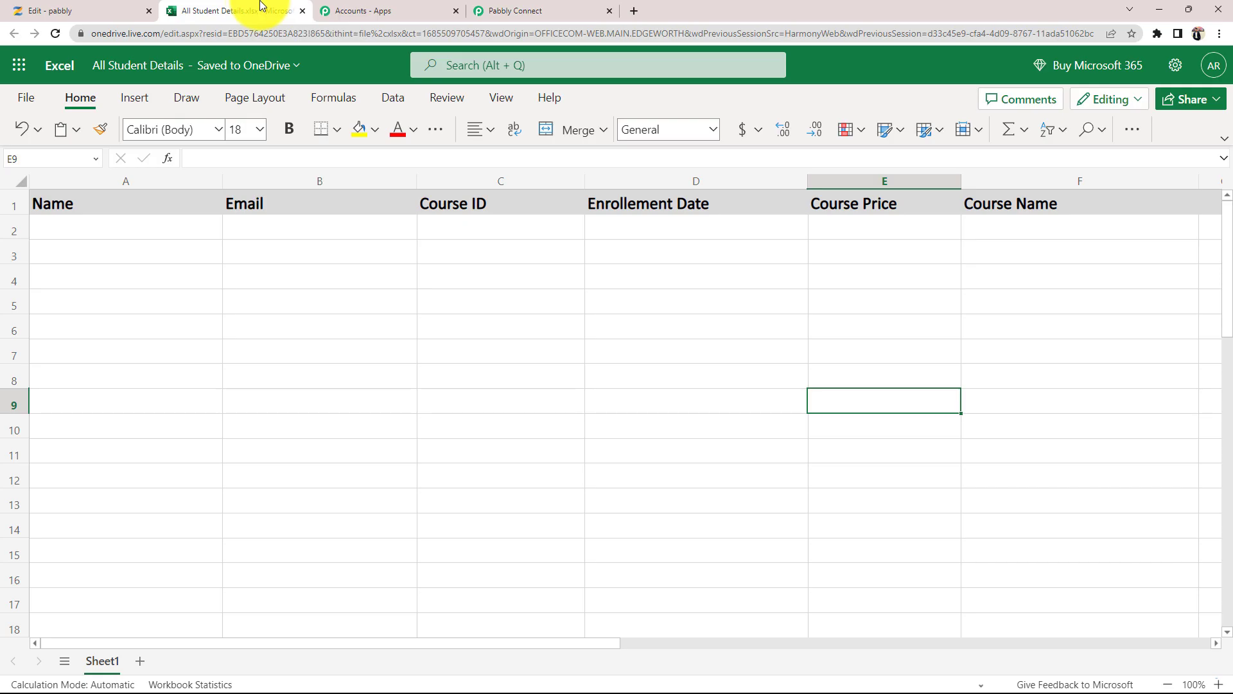
{"action": "left_click", "coordinate": [554, 6]}
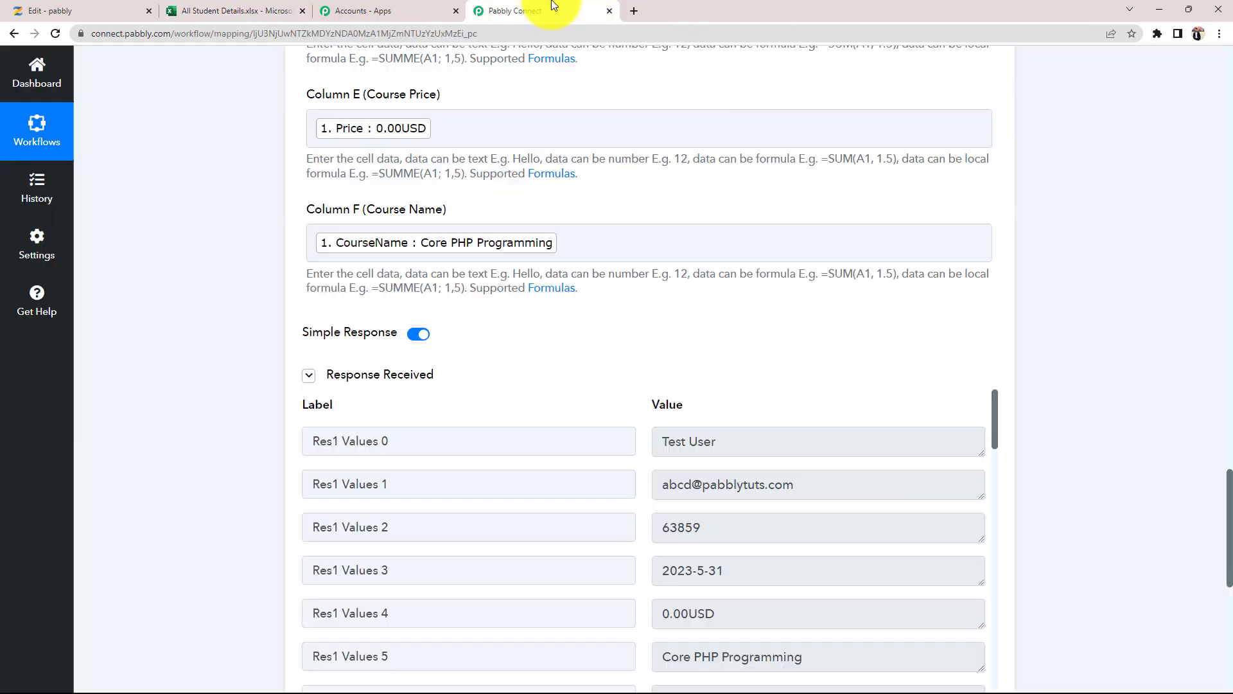
{"action": "scroll", "coordinate": [392, 477], "scroll_direction": "down", "scroll_amount": 2}
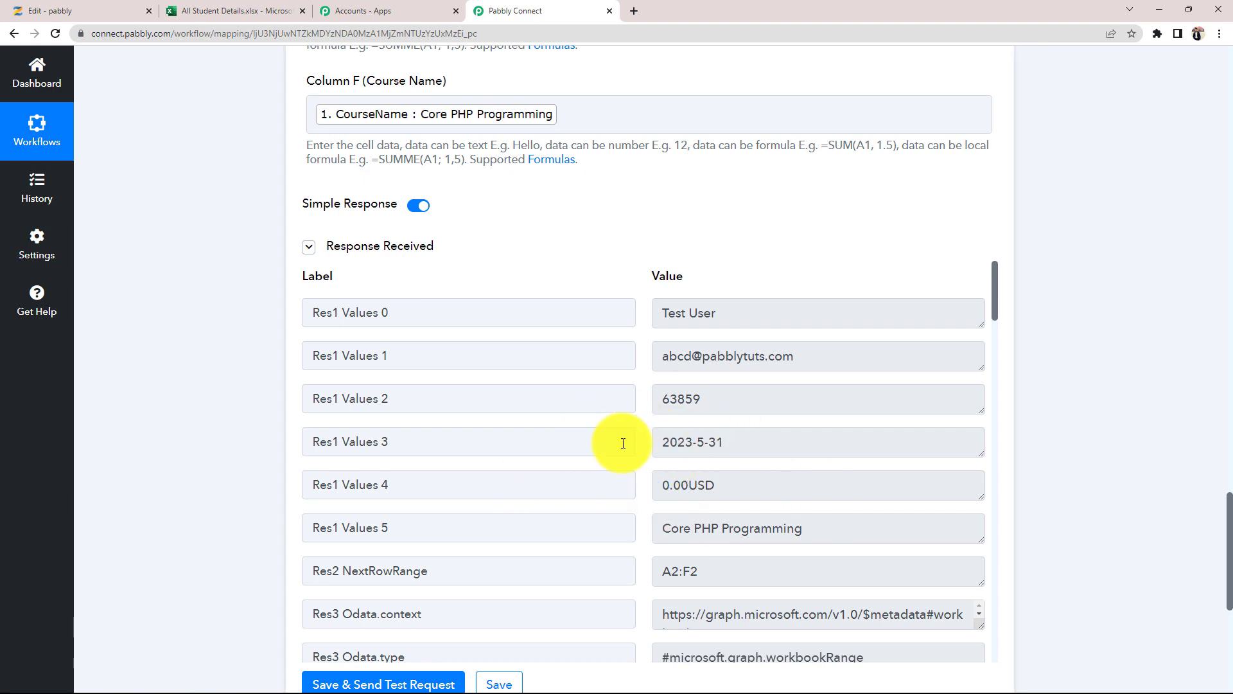
{"action": "scroll", "coordinate": [696, 476], "scroll_direction": "down", "scroll_amount": 4}
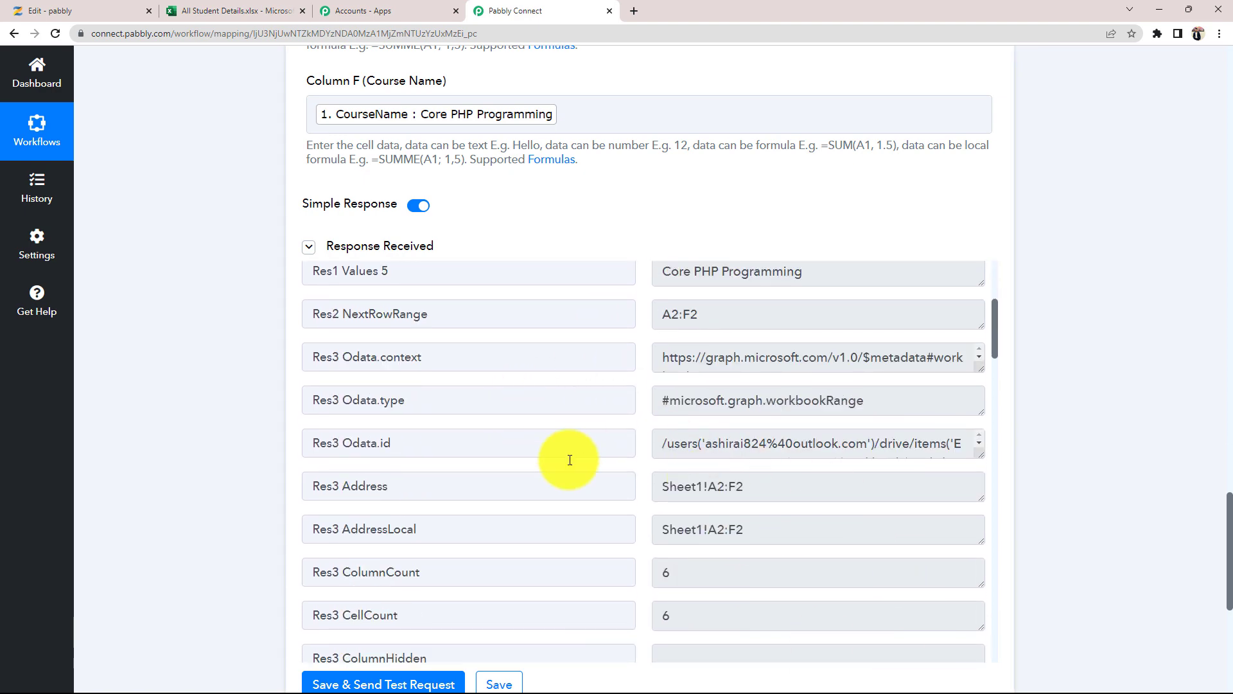
{"action": "scroll", "coordinate": [173, 383], "scroll_direction": "up", "scroll_amount": 3}
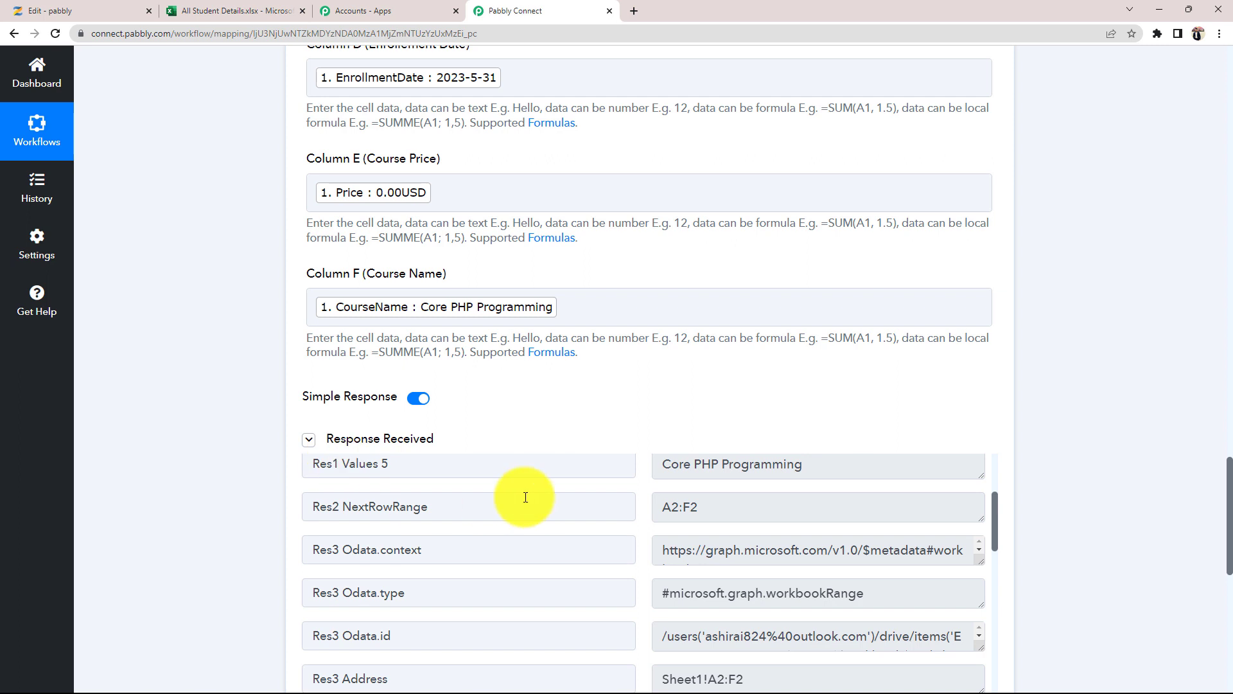
{"action": "left_click", "coordinate": [257, 10]}
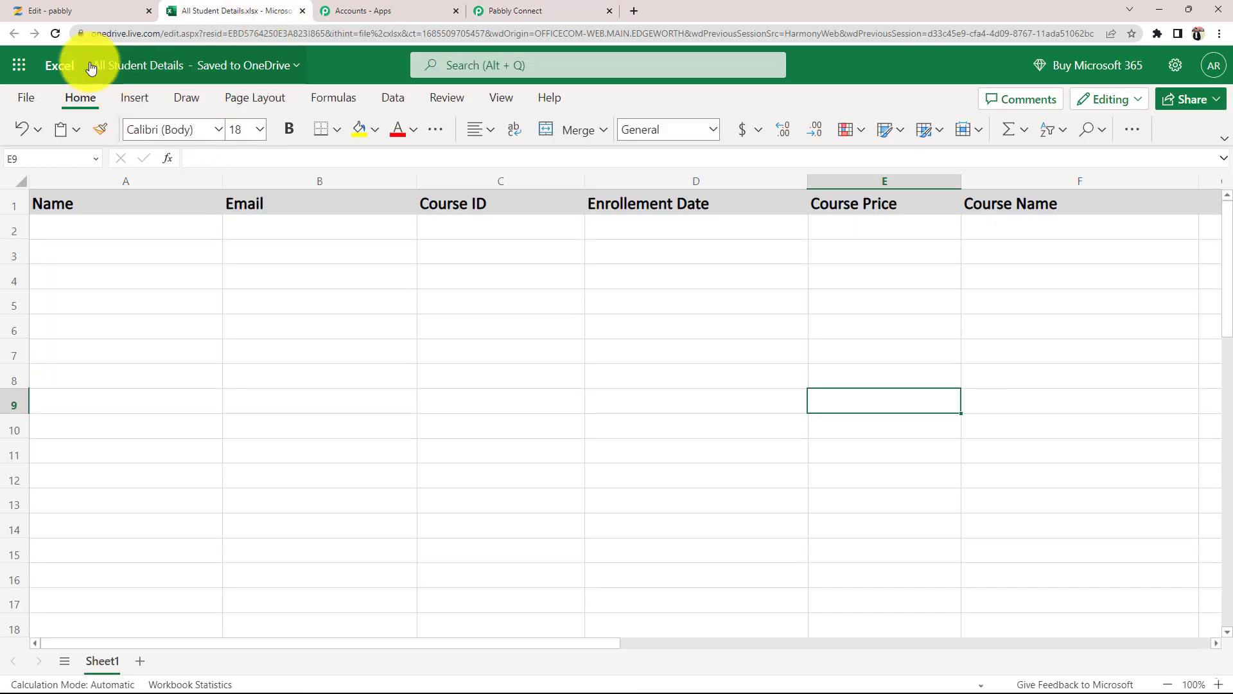
- Reload All Student Details to show the test enrollment in row 2, then return to the workflow
{"action": "left_click", "coordinate": [53, 31]}
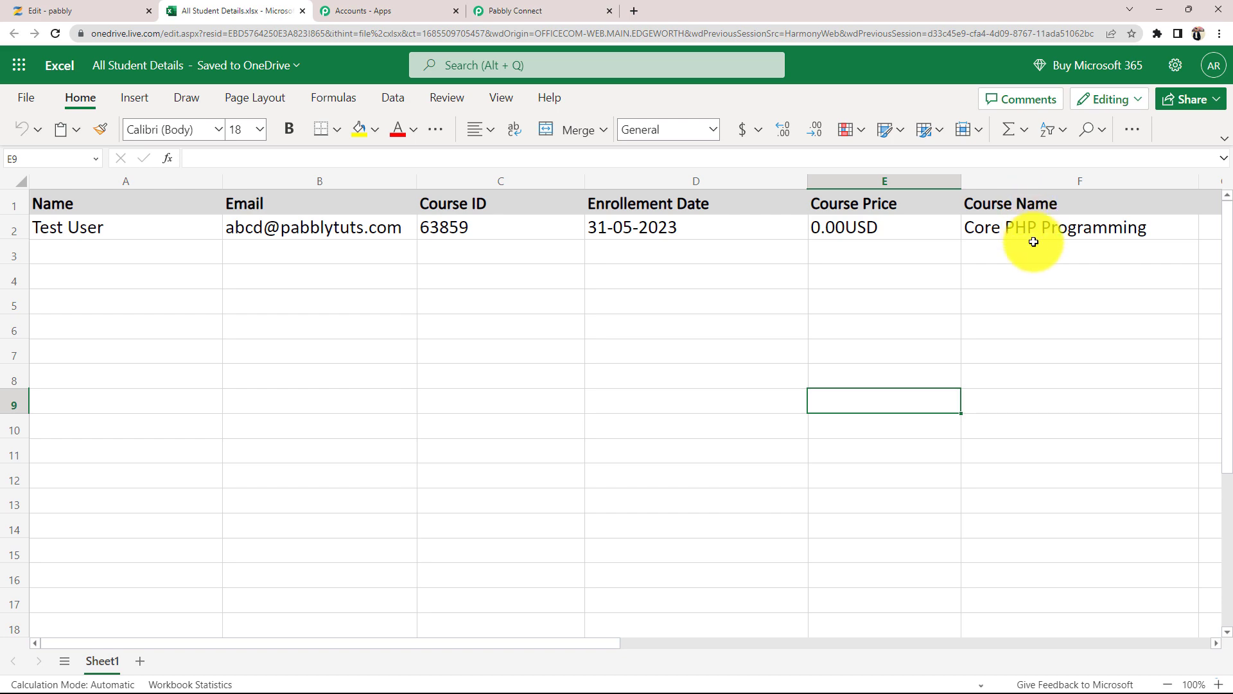
{"action": "left_click", "coordinate": [546, 11]}
{"action": "scroll", "coordinate": [398, 467], "scroll_direction": "up", "scroll_amount": 3}
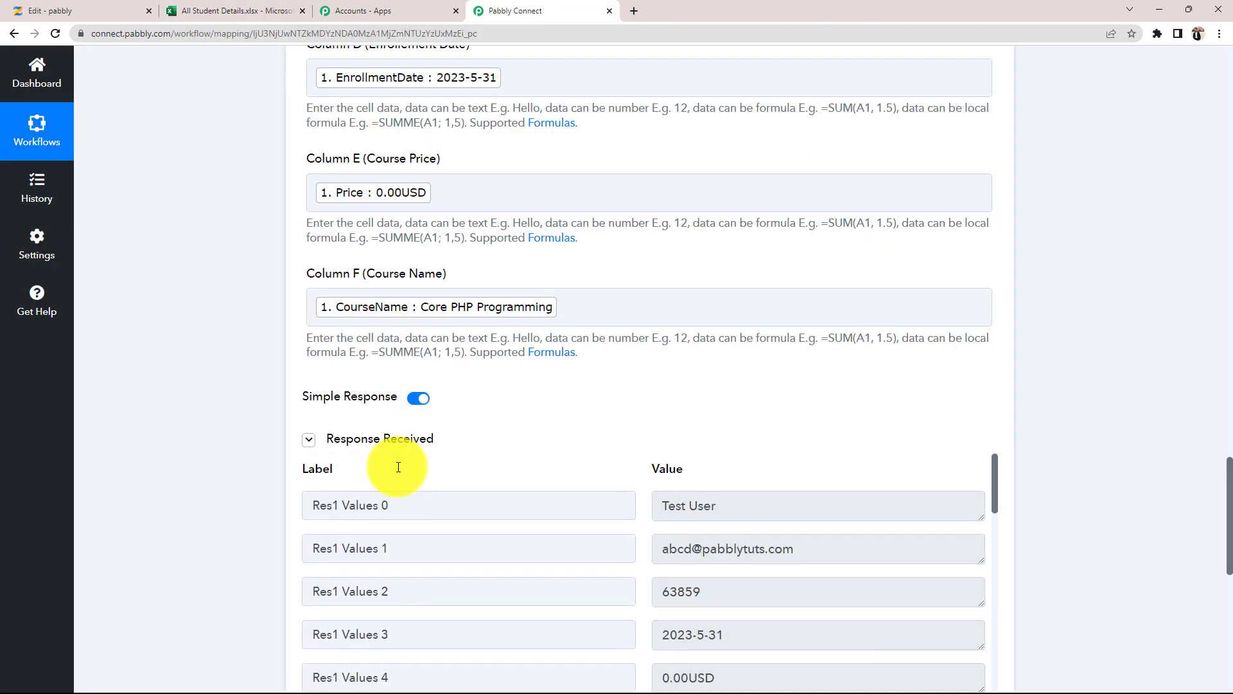
- Collapse the Microsoft Excel action and Zenler trigger into summary headers, then recheck the spreadsheet
{"action": "scroll", "coordinate": [187, 507], "scroll_direction": "up", "scroll_amount": 10}
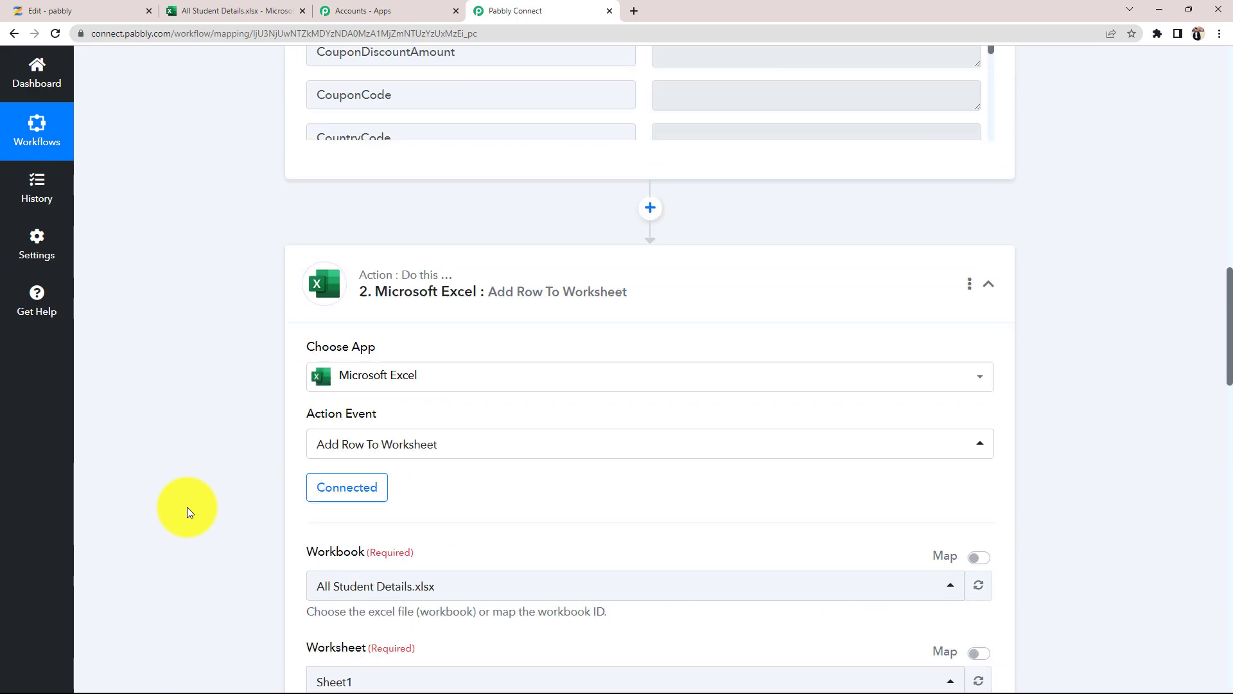
{"action": "left_click", "coordinate": [686, 326]}
{"action": "scroll", "coordinate": [178, 587], "scroll_direction": "up", "scroll_amount": 7}
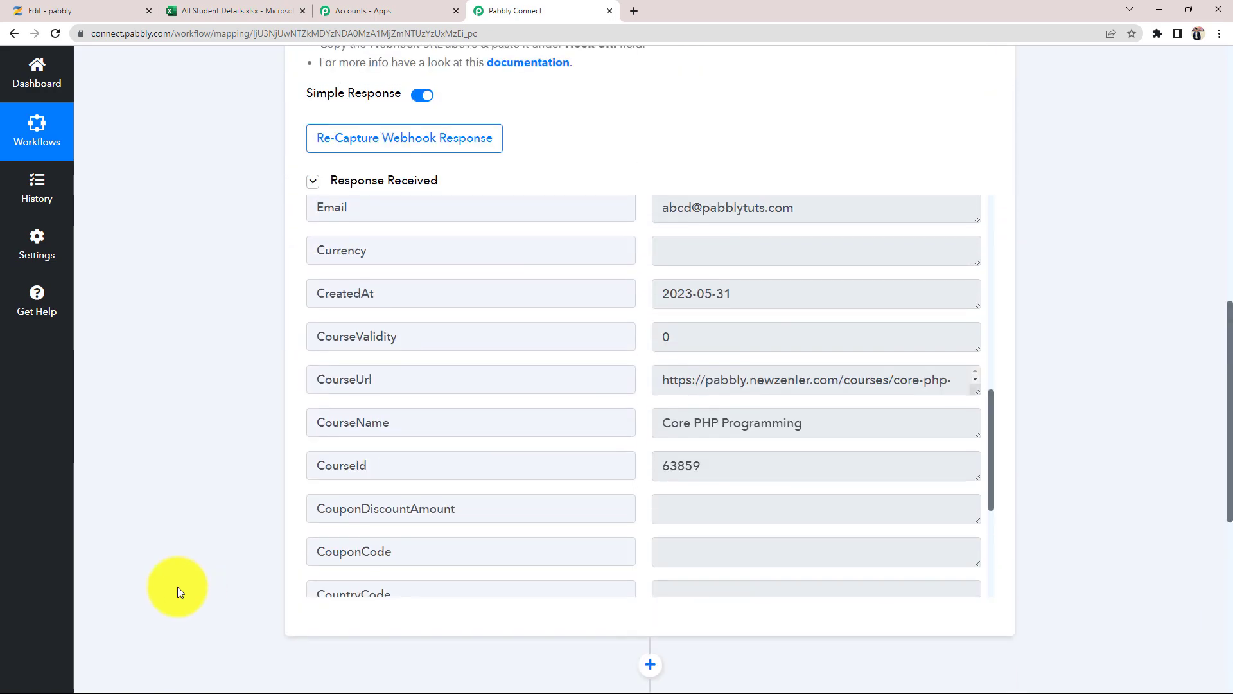
{"action": "scroll", "coordinate": [177, 587], "scroll_direction": "up", "scroll_amount": 10}
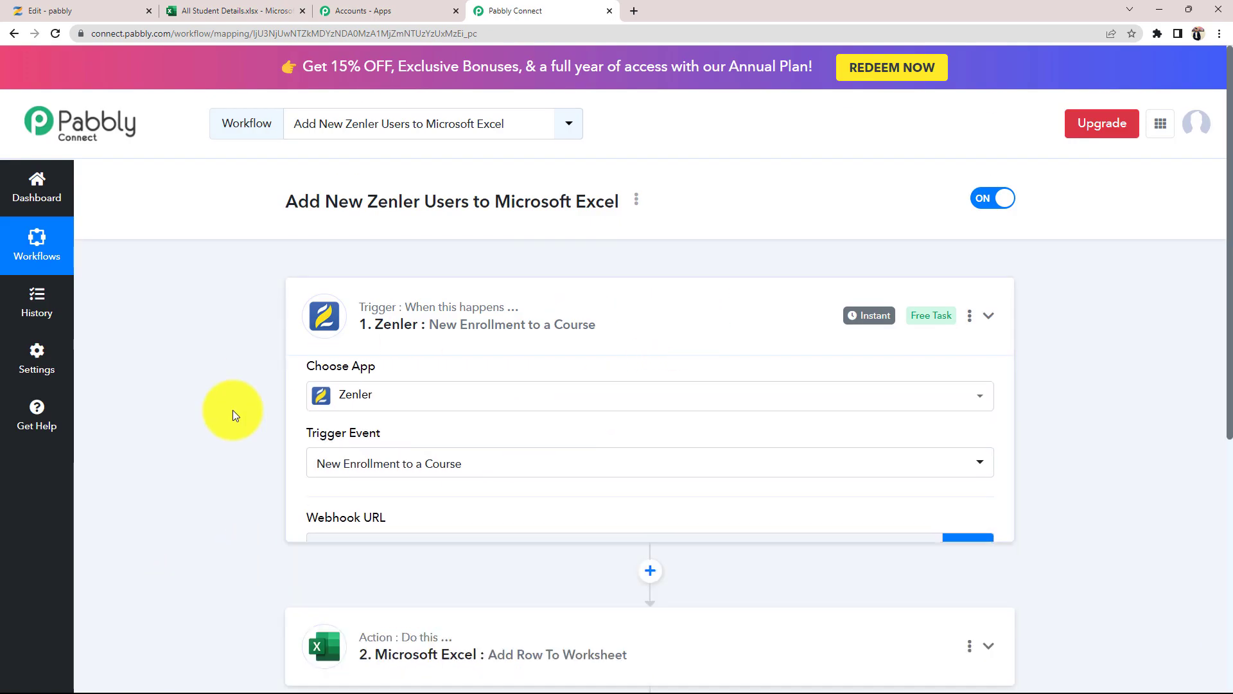
{"action": "left_click", "coordinate": [386, 344]}
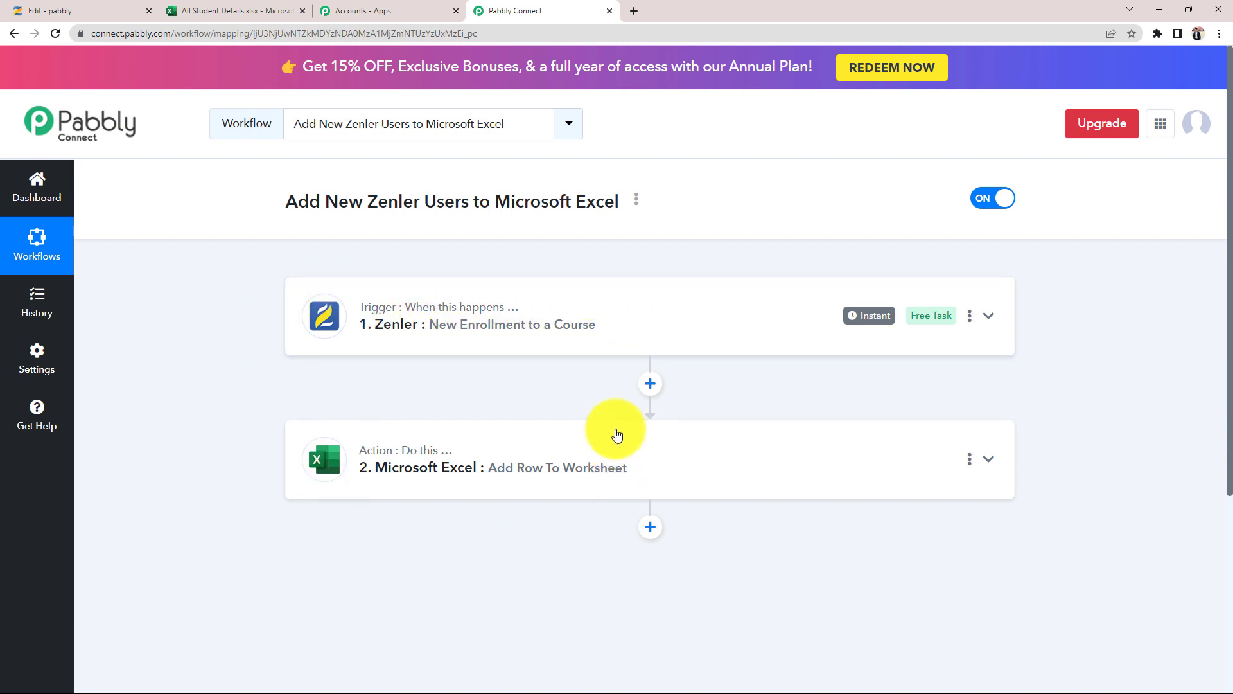
{"action": "left_click", "coordinate": [234, 11]}
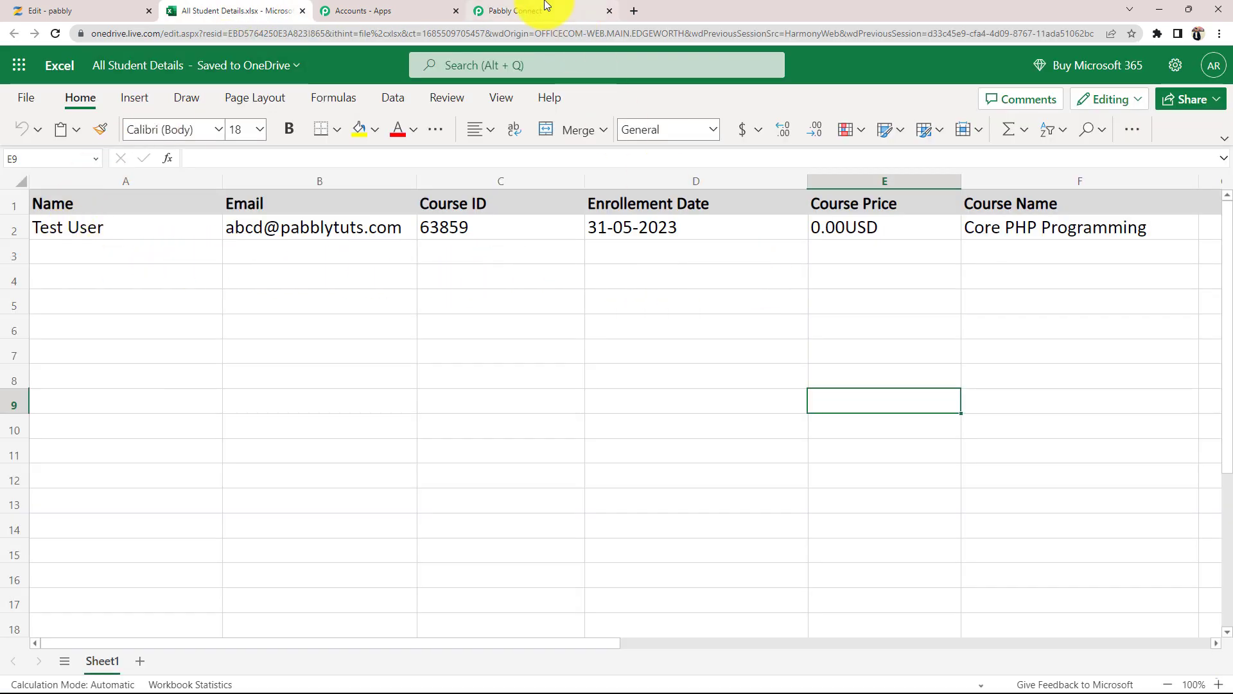
{"action": "left_click", "coordinate": [514, 11]}
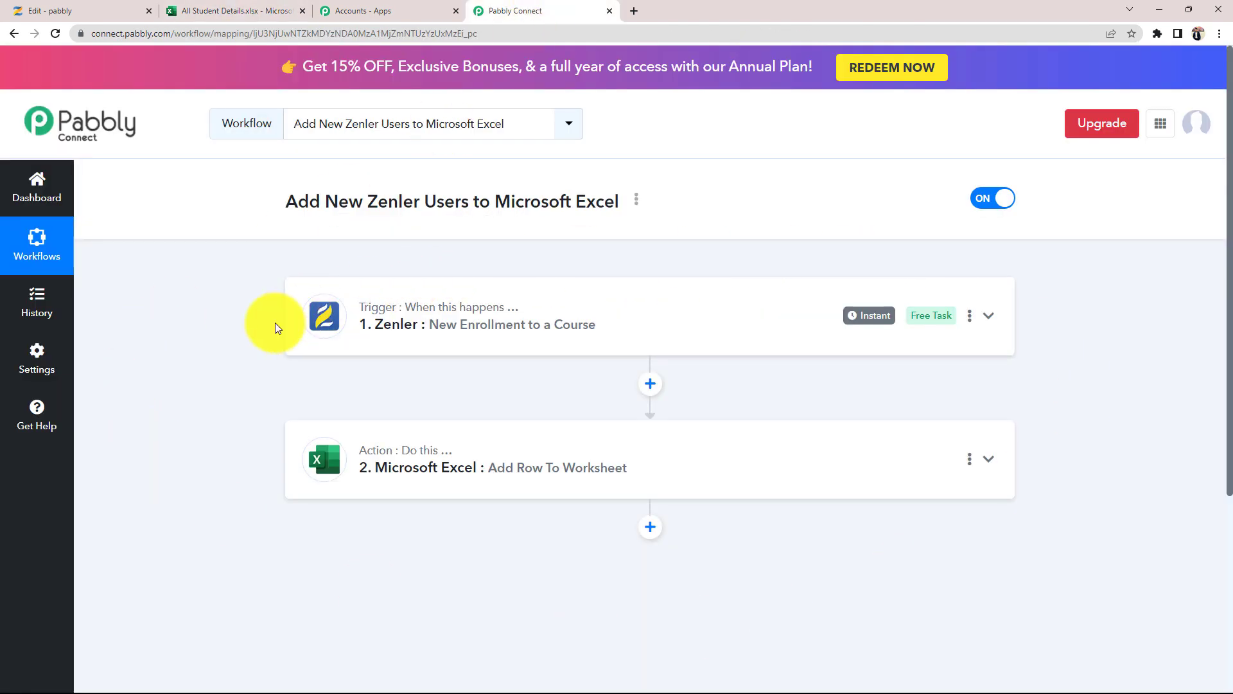